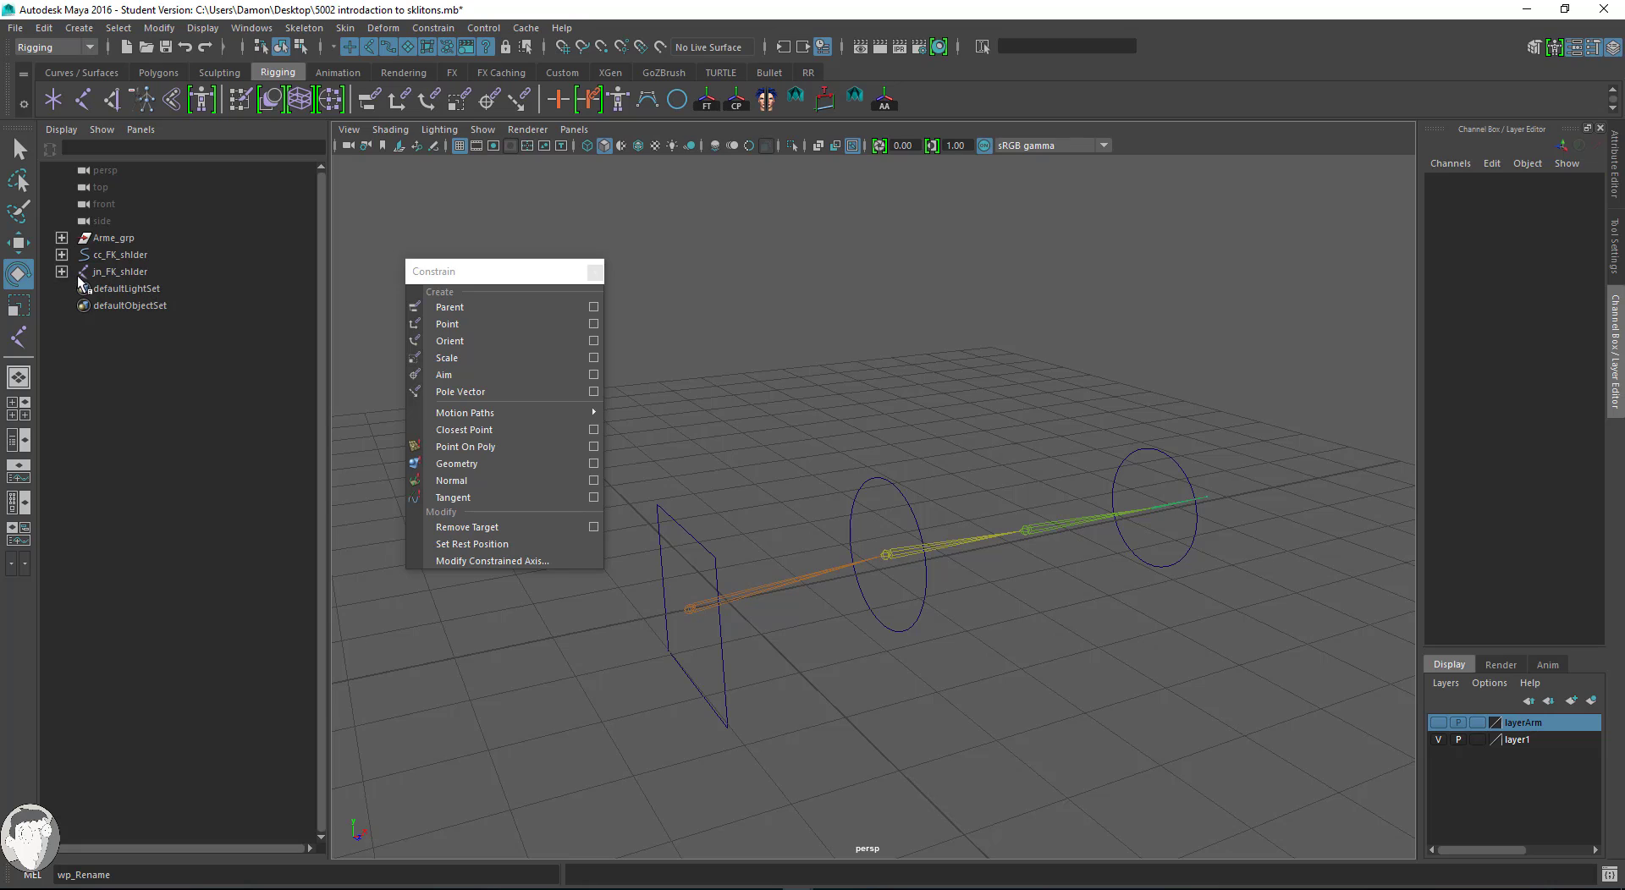
Expand the Arme_grp hierarchy and duplicate the jn_FK_shlder joint chain.
{"action": "left_click", "coordinate": [61, 271]}
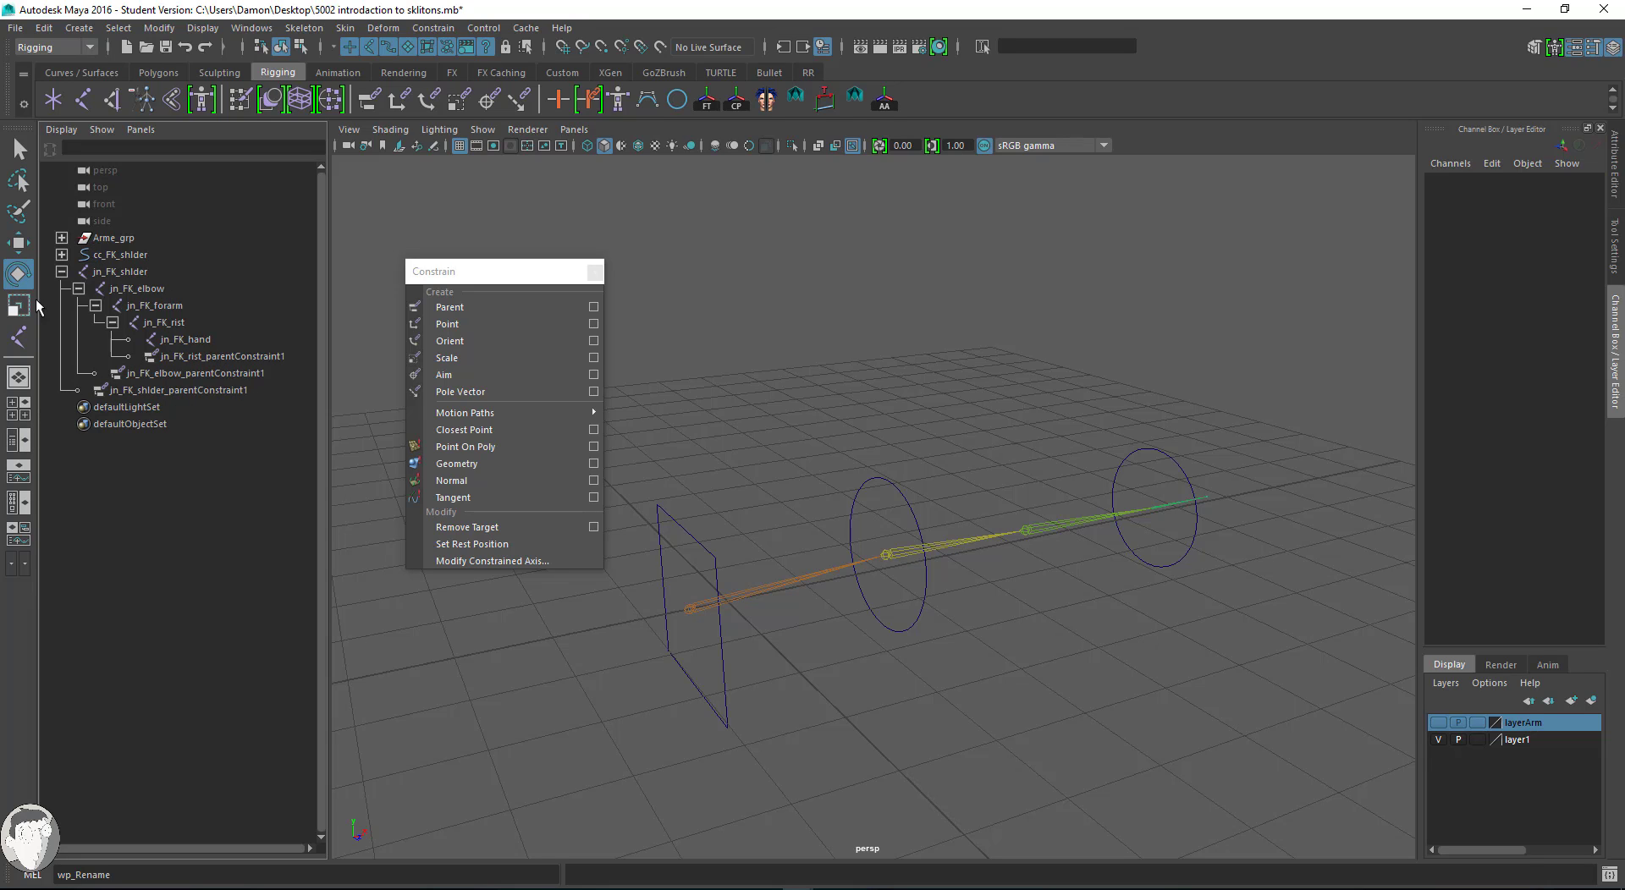
{"action": "left_click", "coordinate": [62, 272]}
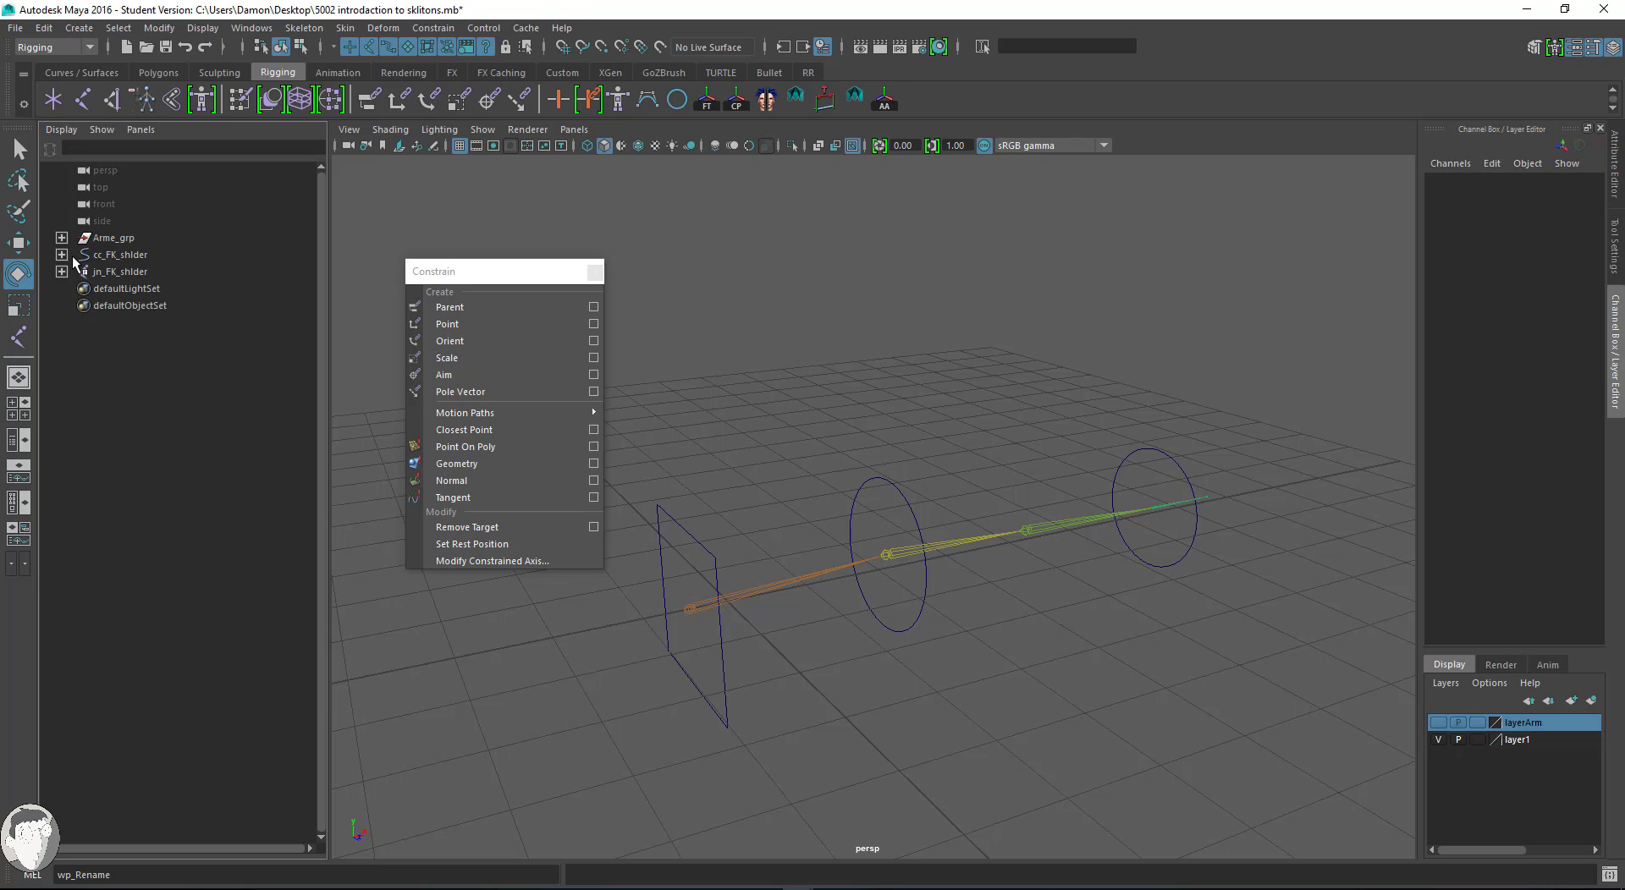
{"action": "mouse_move", "coordinate": [1041, 584]}
{"action": "left_mouse_down", "text": "alt"}
{"action": "mouse_move", "coordinate": [1052, 607]}
{"action": "mouse_move", "coordinate": [1063, 592]}
{"action": "left_mouse_up", "text": "alt"}
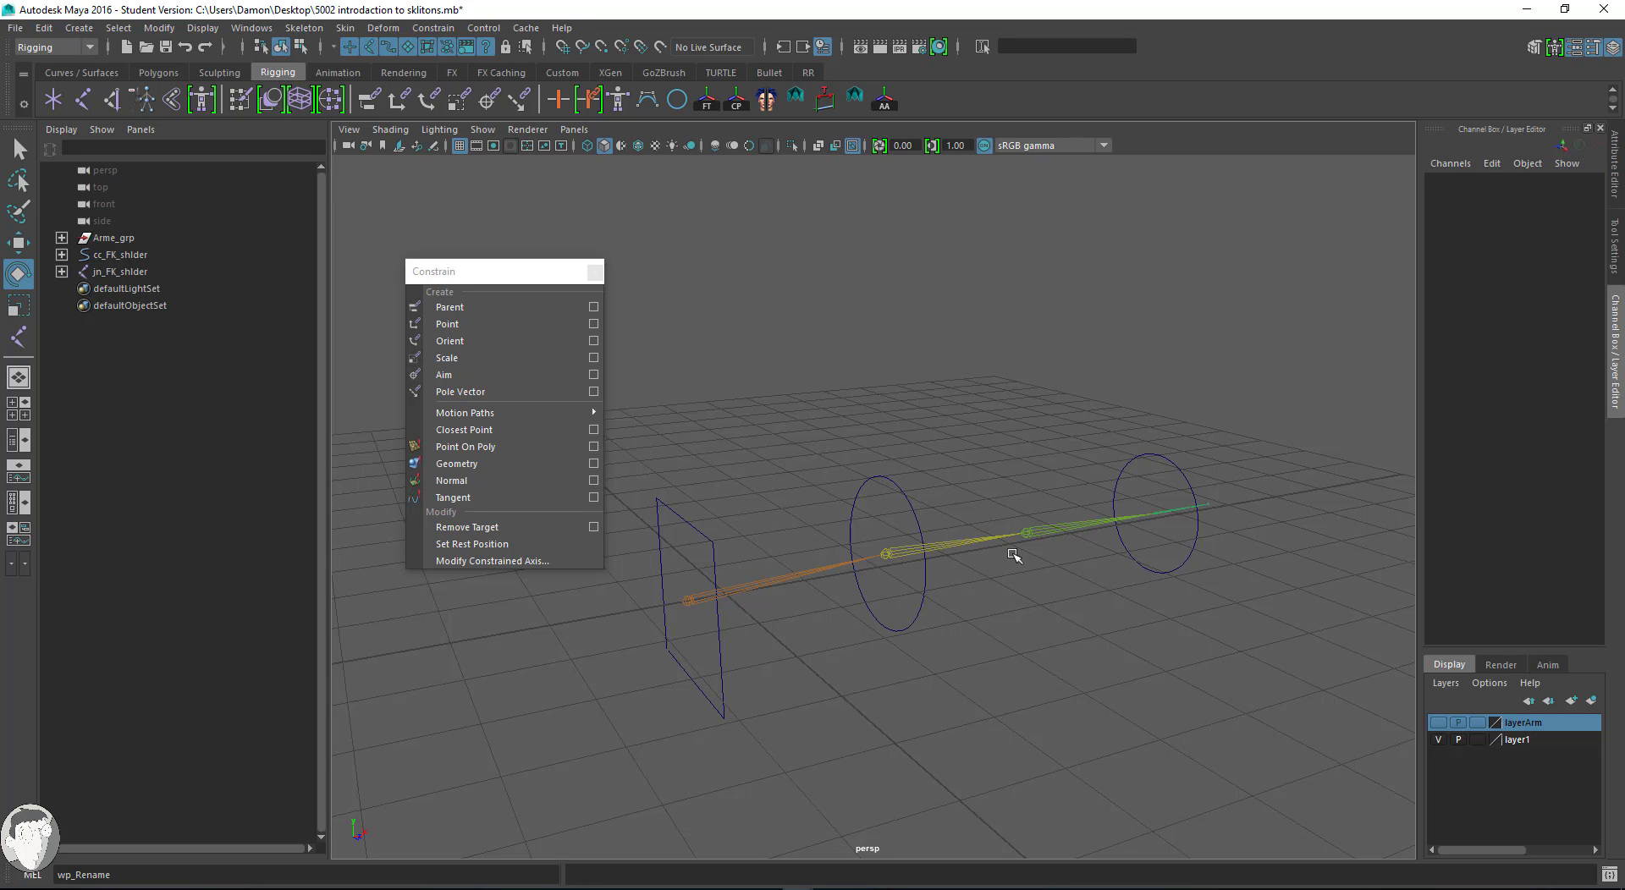
{"action": "left_click", "coordinate": [62, 238]}
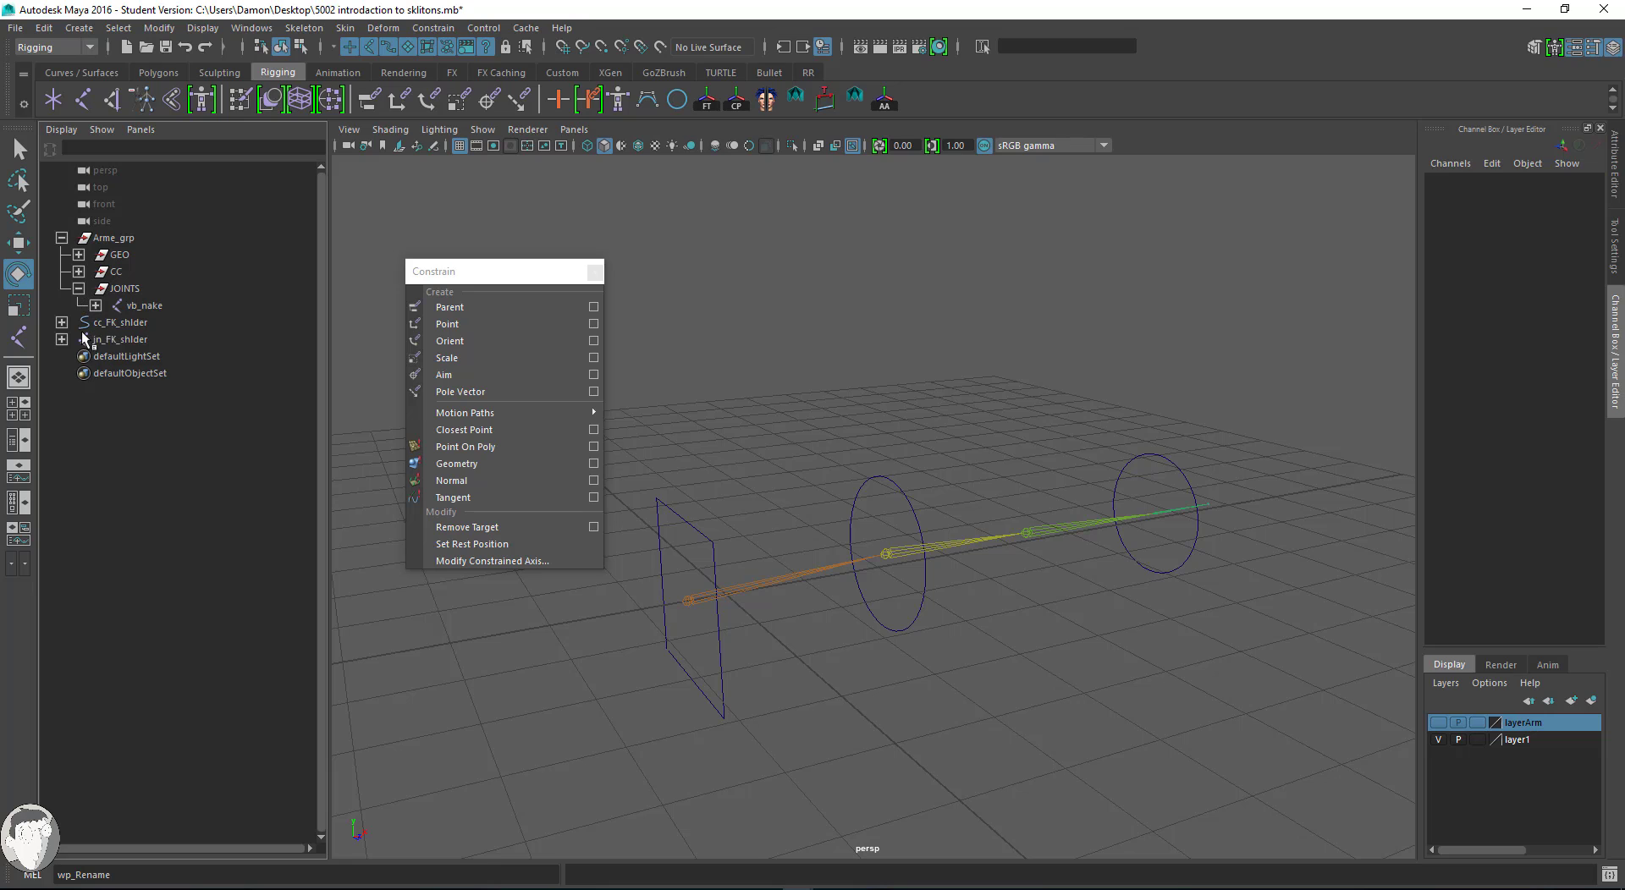
{"action": "left_click", "coordinate": [130, 339]}
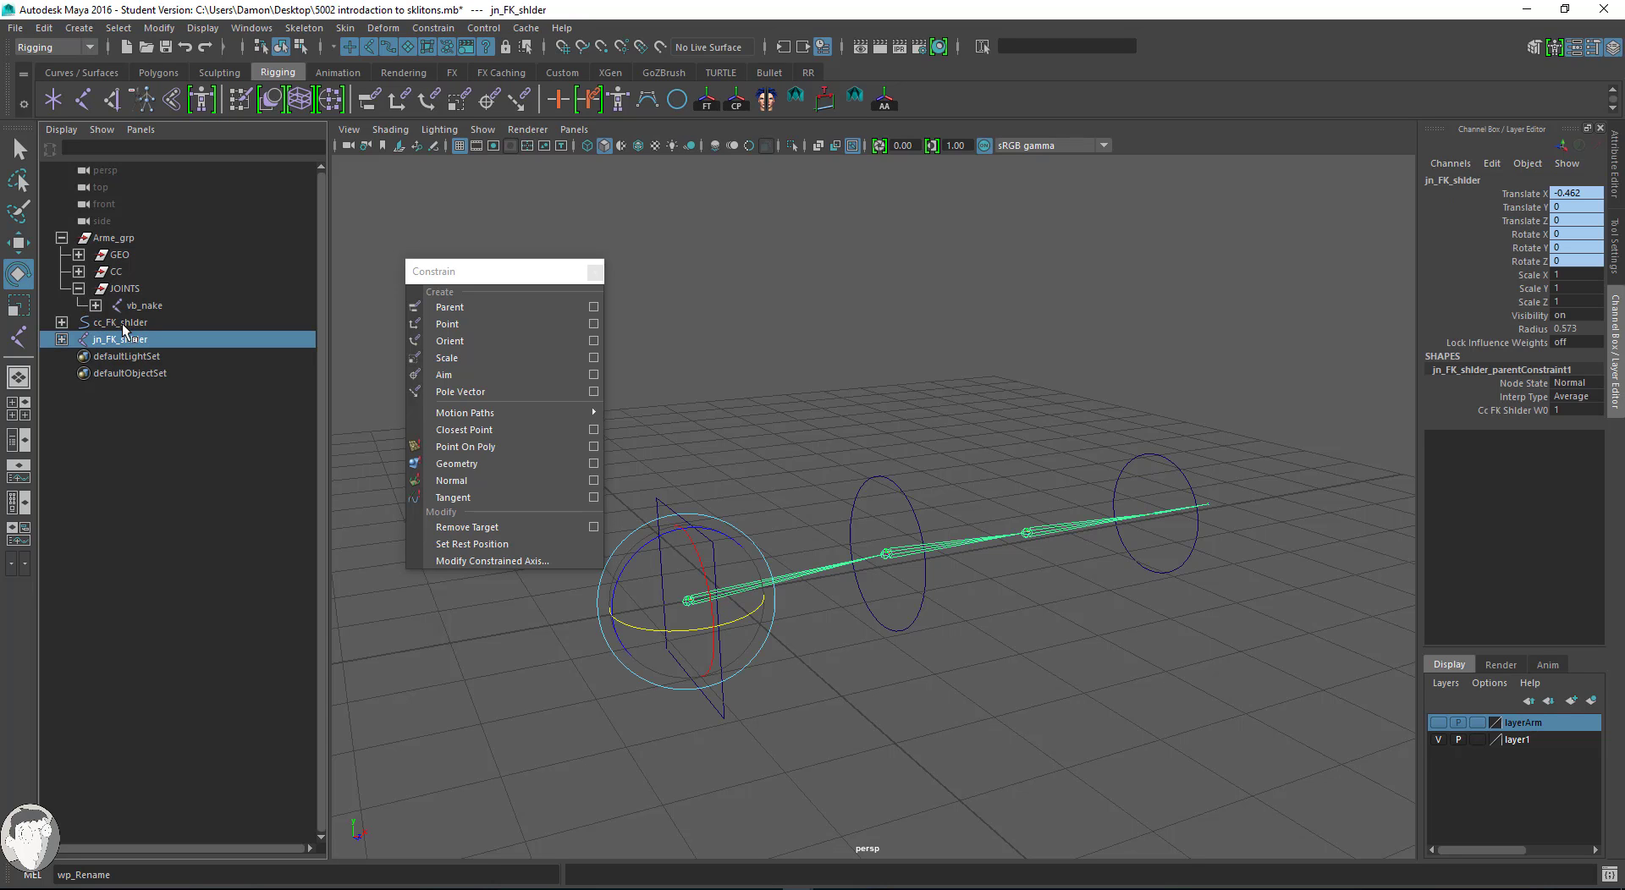
{"action": "key", "text": "ctrl+d"}
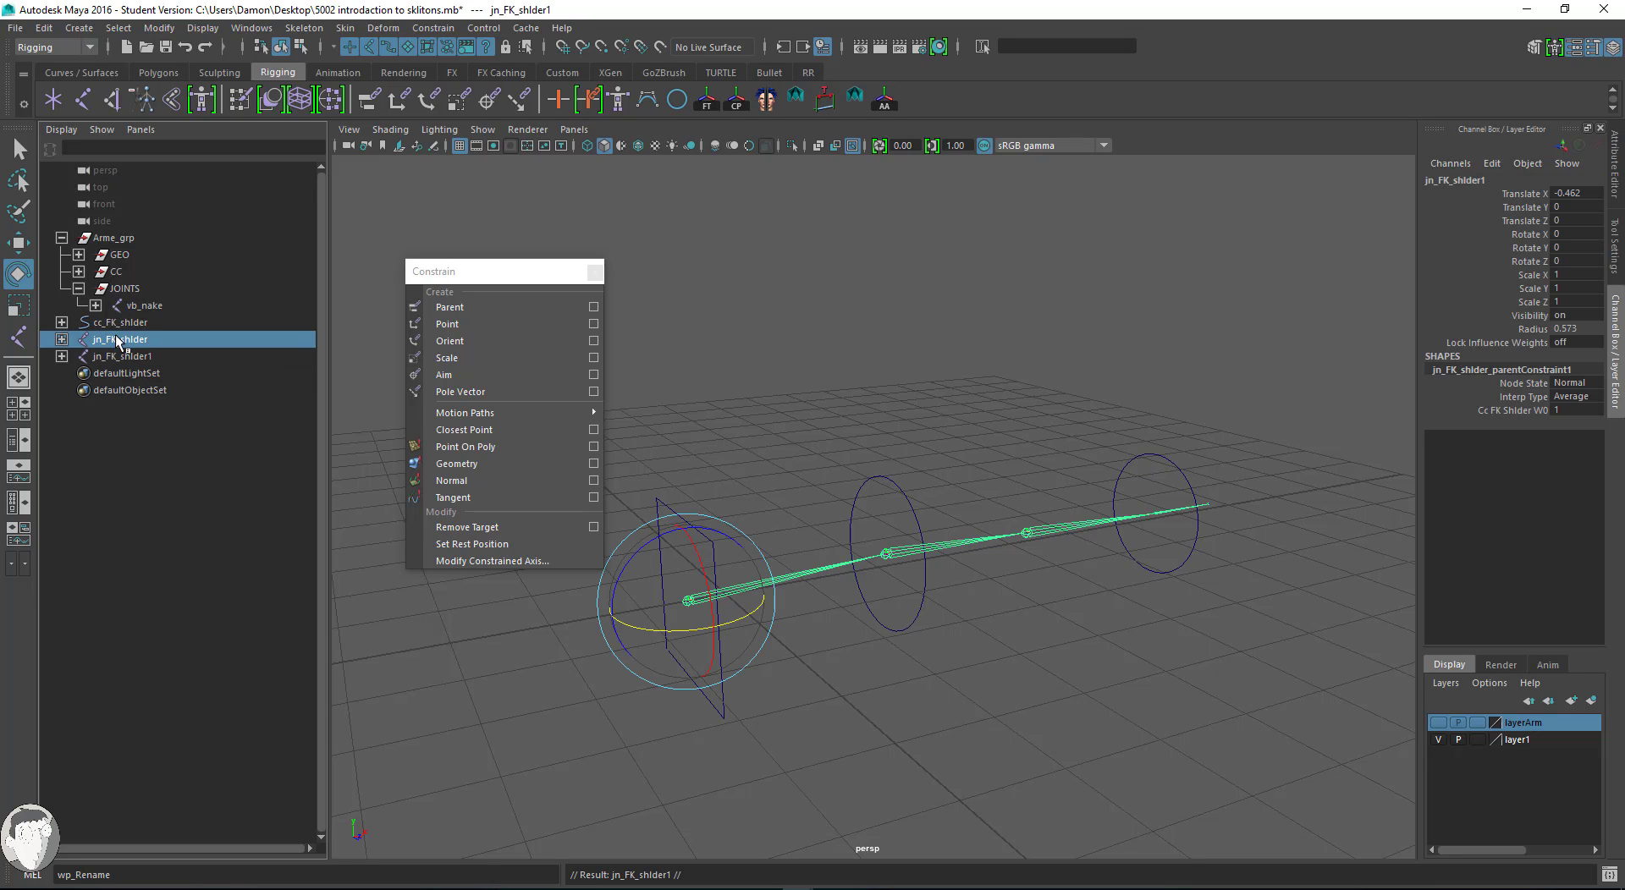
Parent the original jn_FK_shlder chain under the JOINTS group and the cc_FK_shlder control under the CC group.
{"action": "left_click", "coordinate": [117, 340]}
{"action": "left_click", "coordinate": [138, 321], "text": "ctrl"}
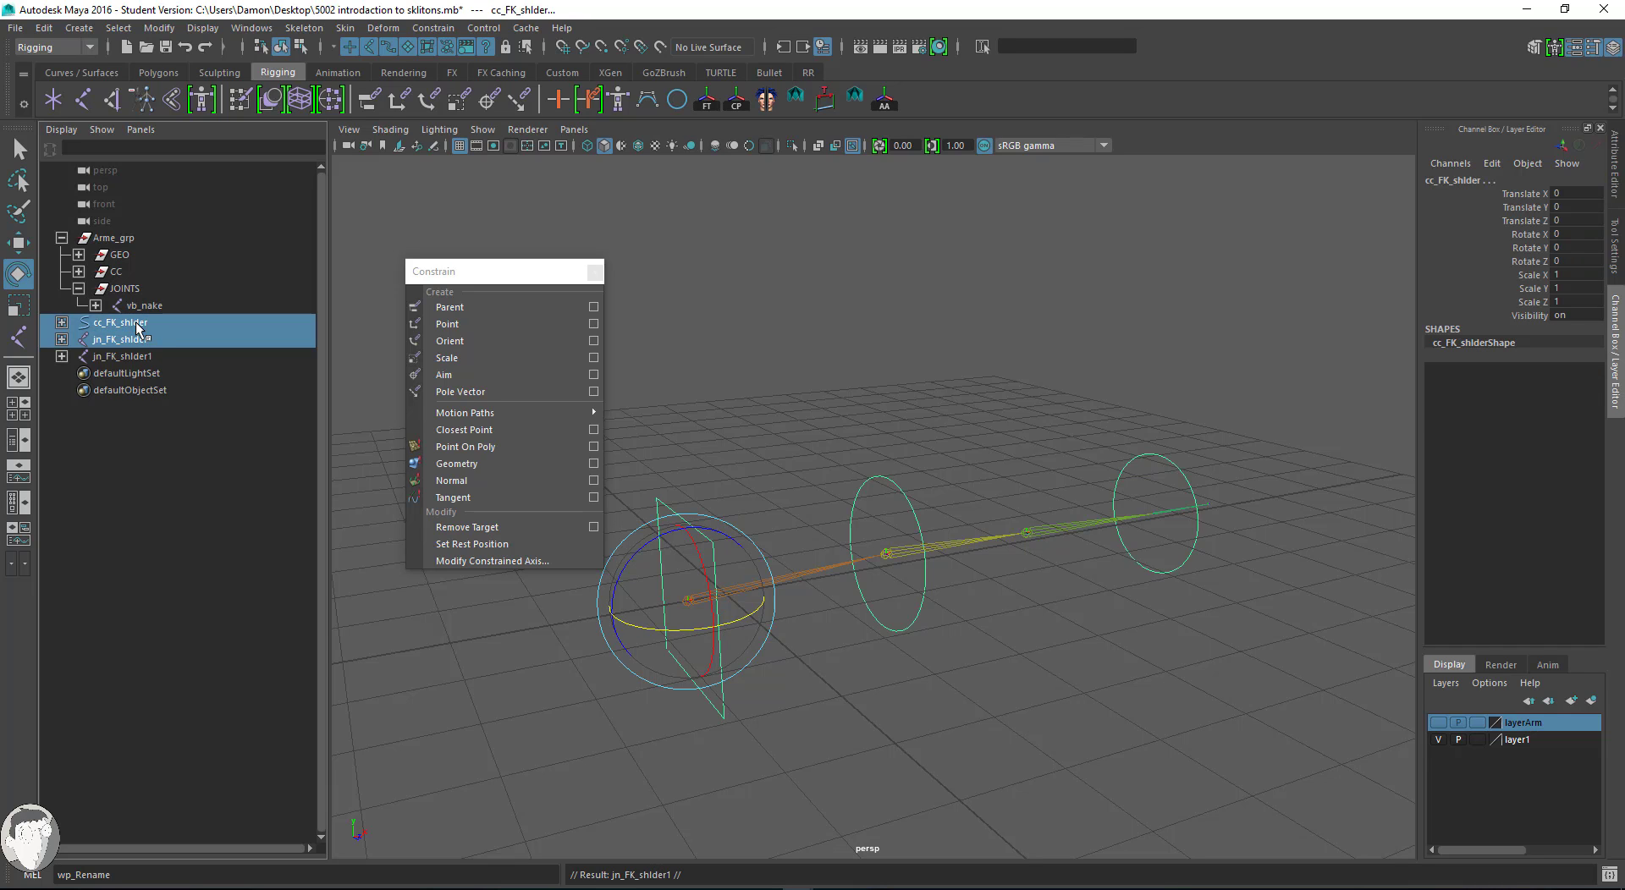
{"action": "left_click", "coordinate": [124, 340]}
{"action": "middle_click_drag", "start_coordinate": [123, 340], "coordinate": [127, 289]}
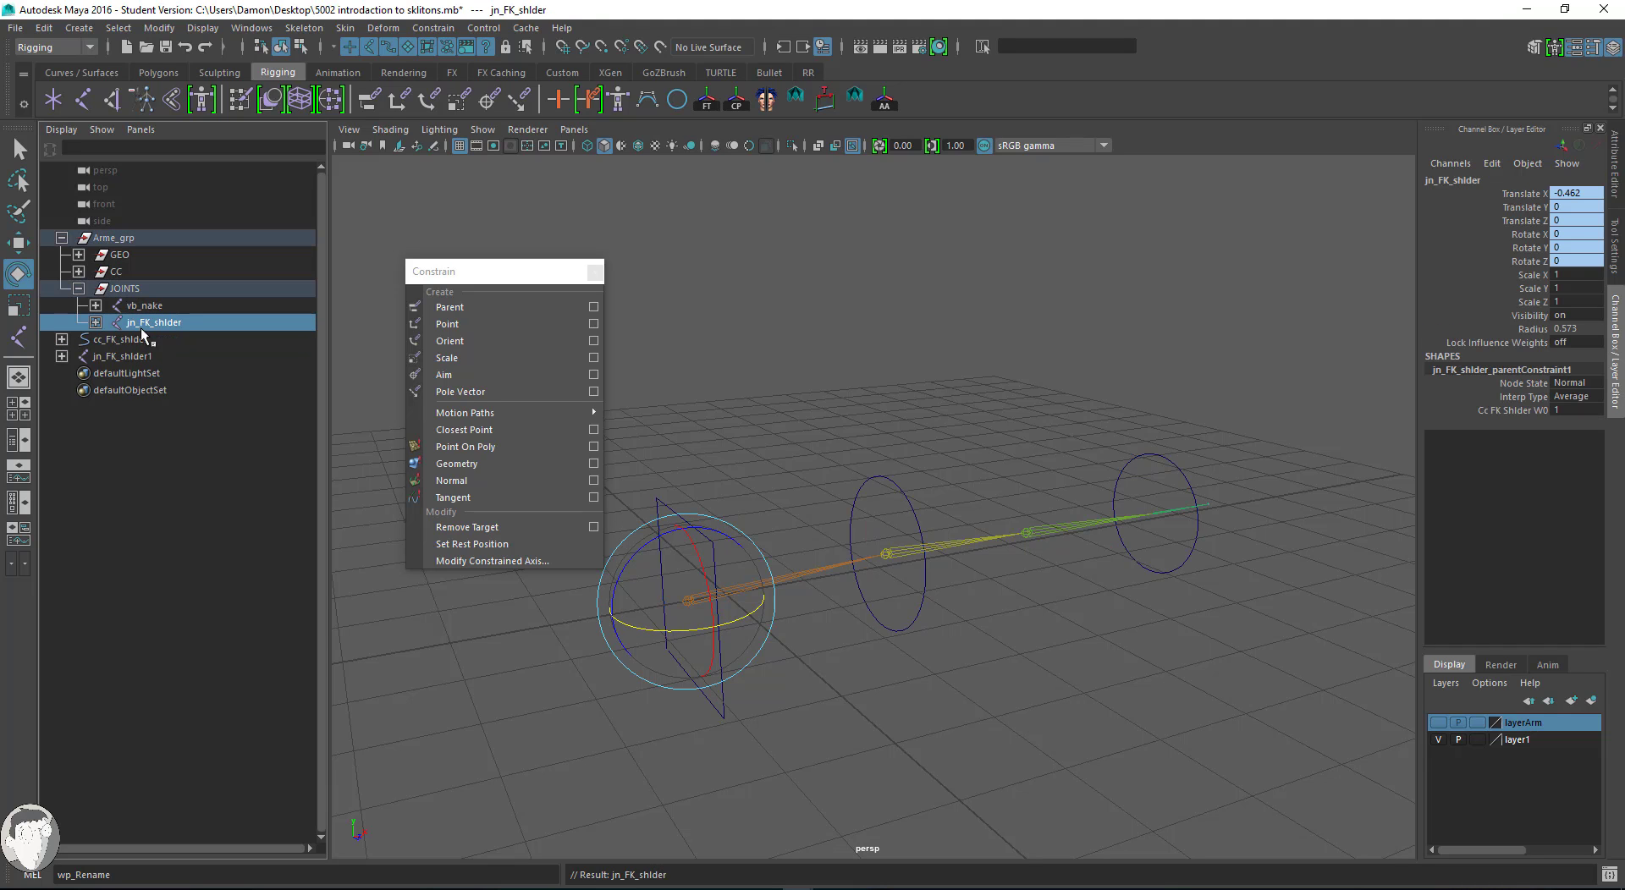
{"action": "left_click", "coordinate": [112, 342]}
{"action": "middle_click_drag", "start_coordinate": [115, 343], "coordinate": [131, 280]}
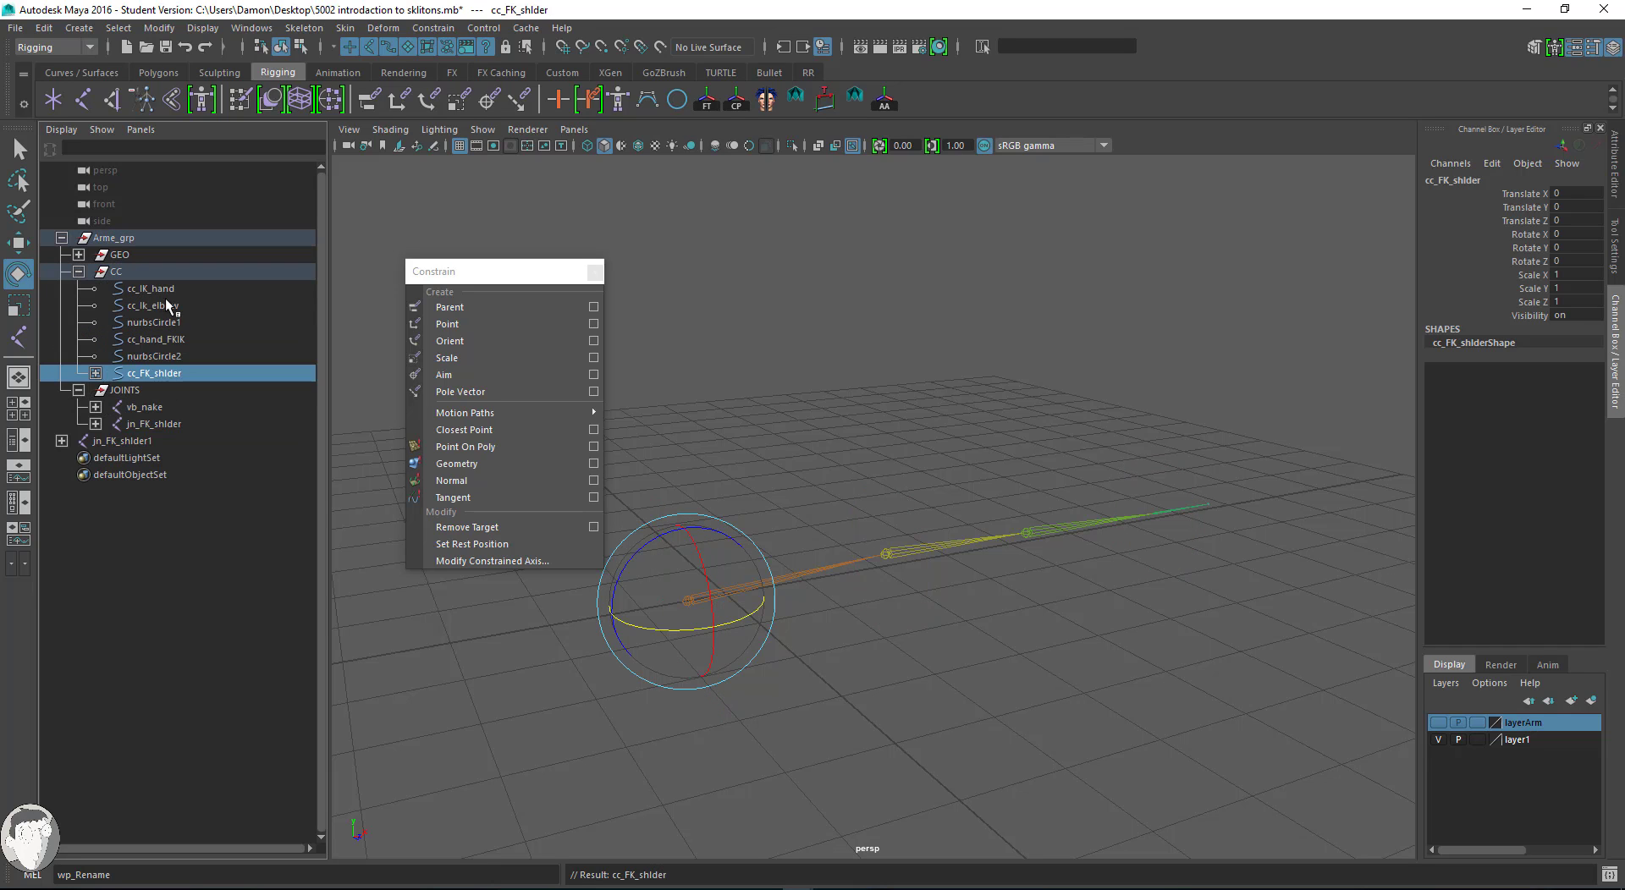
Unparent the cc_IK_hand and cc_Ik_elbow controls from the CC group.
{"action": "left_click", "coordinate": [166, 292]}
{"action": "left_click", "coordinate": [168, 306], "text": "shift"}
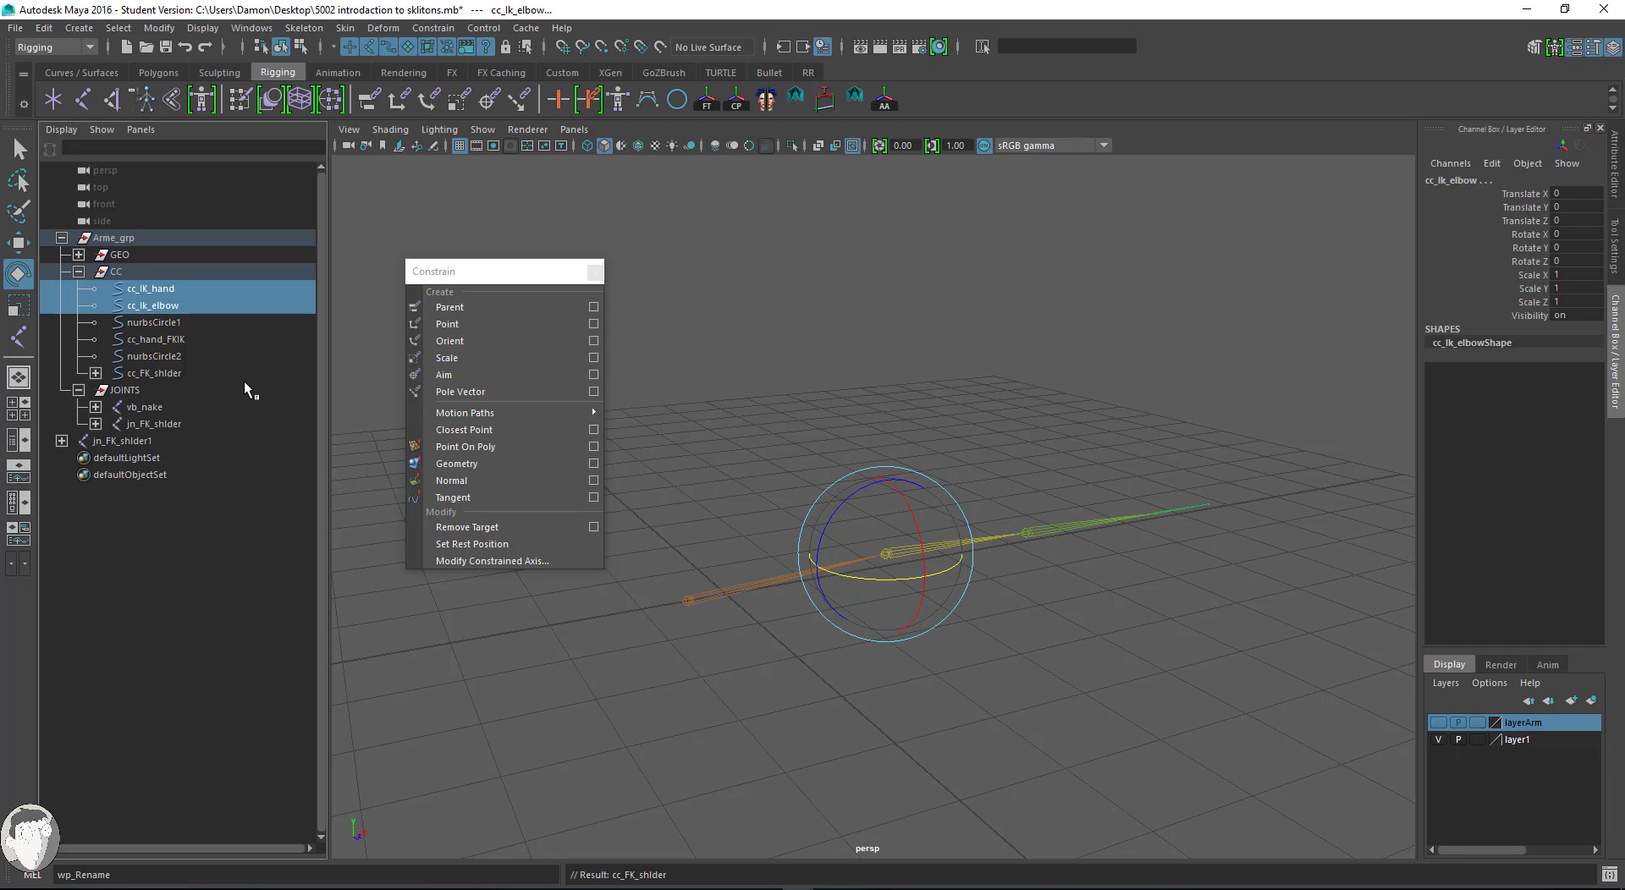
{"action": "key", "text": "shift+p"}
{"action": "left_click_drag", "start_coordinate": [1023, 581], "coordinate": [1005, 610], "text": "alt"}
{"action": "left_click", "coordinate": [1180, 553]}
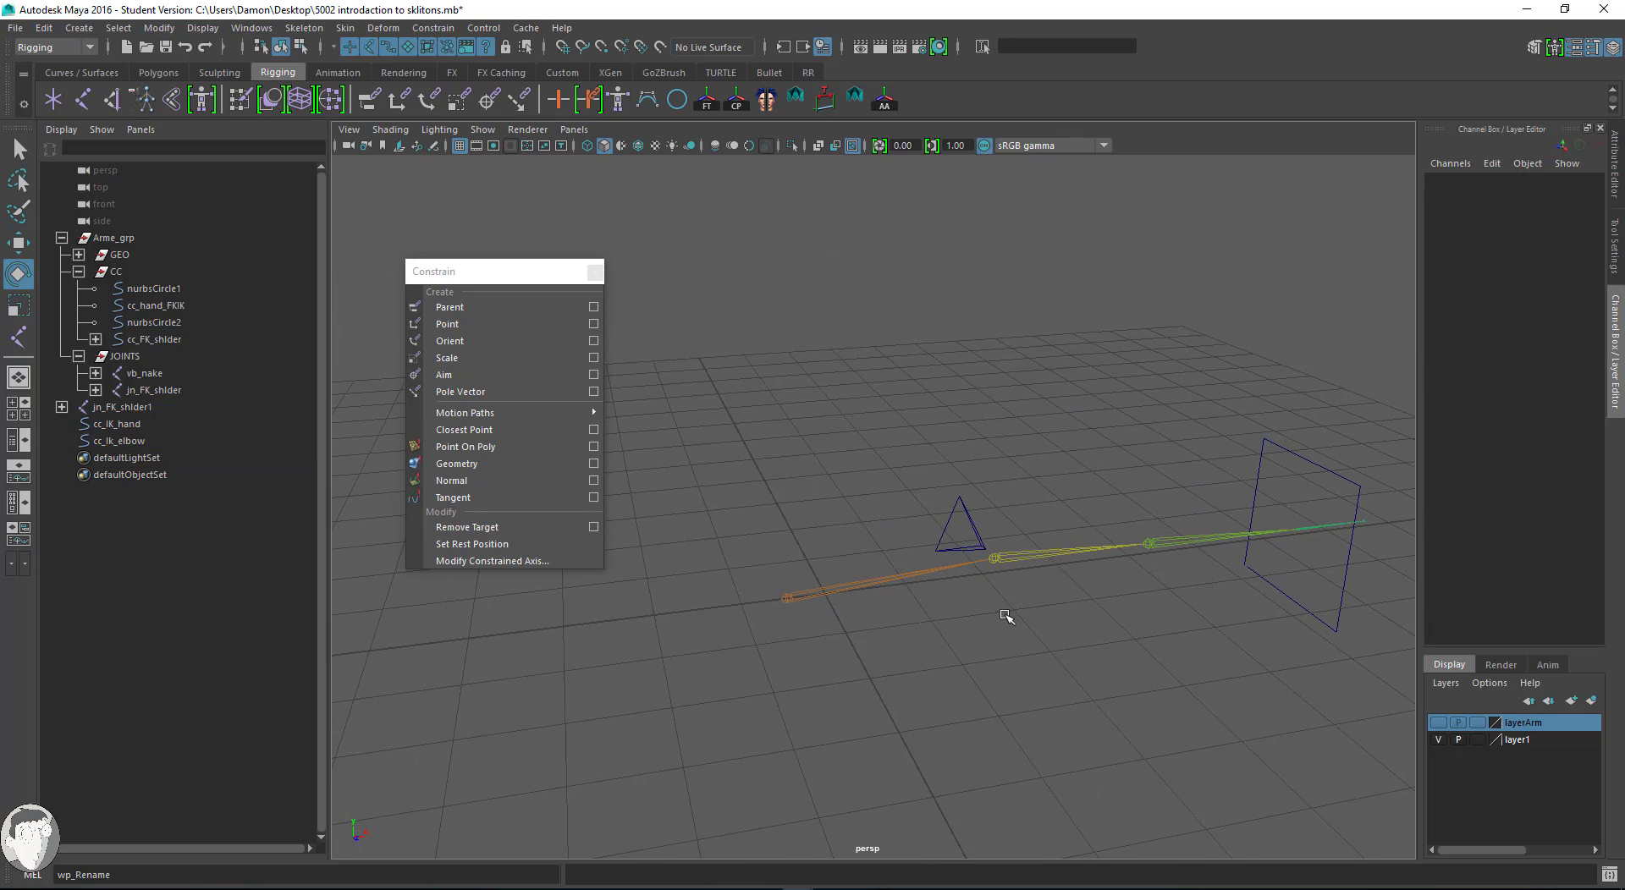
Examine the duplicated joint chain and its IK hand and elbow controls from several angles, with the Constrain window out of the way.
{"action": "left_click", "coordinate": [122, 406]}
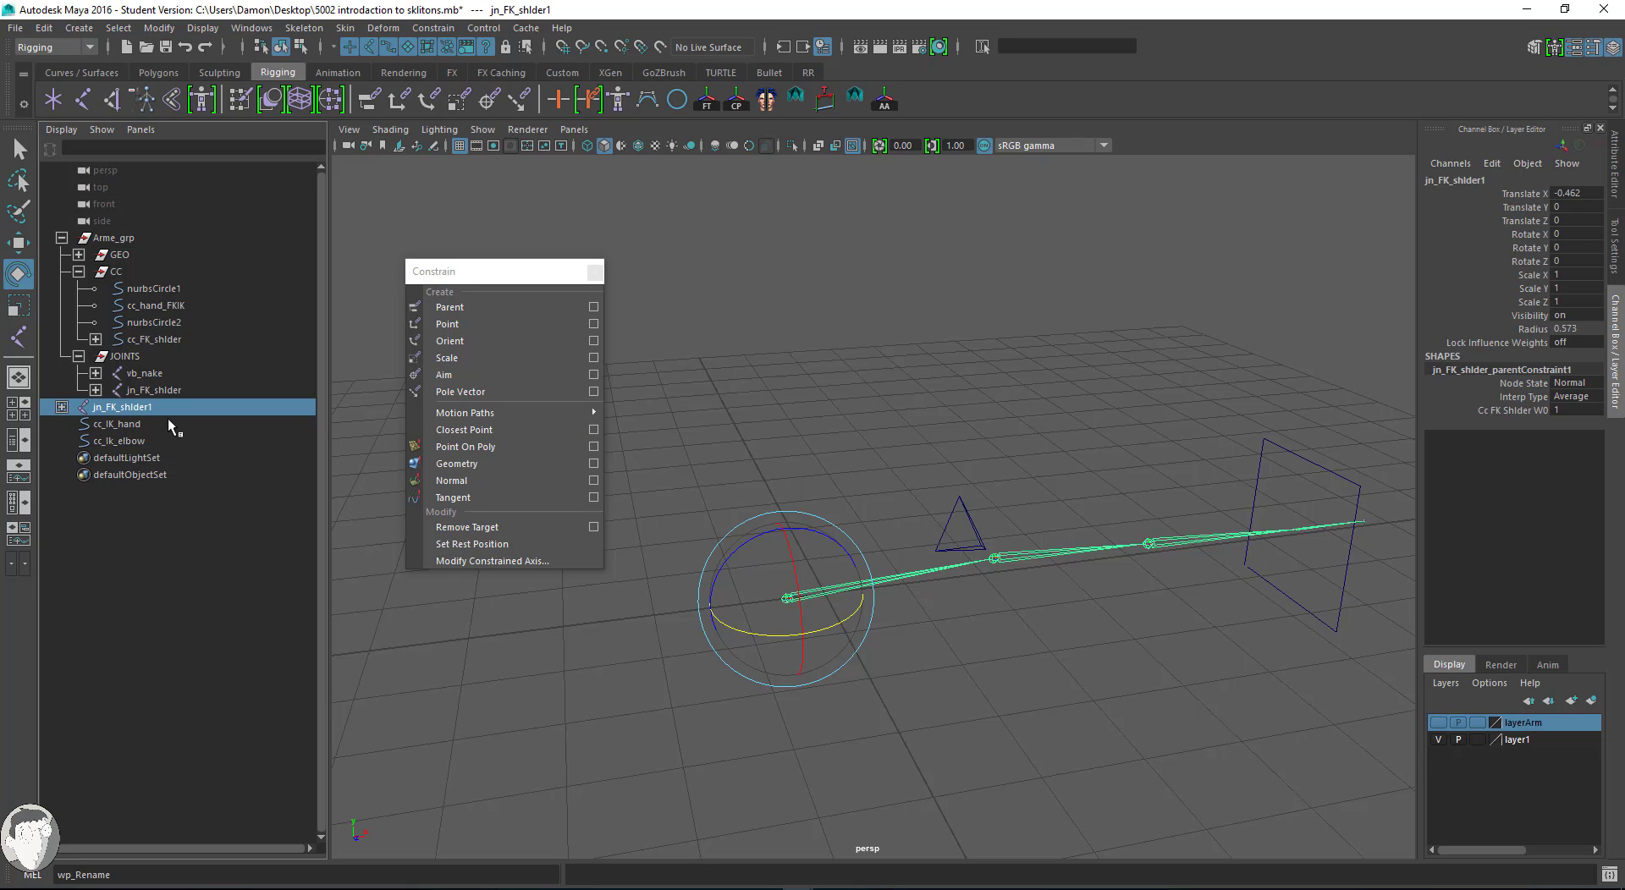
{"action": "left_click_drag", "start_coordinate": [1080, 351], "coordinate": [1160, 388], "text": "alt"}
{"action": "left_click_drag", "start_coordinate": [1266, 399], "coordinate": [856, 359], "text": "alt"}
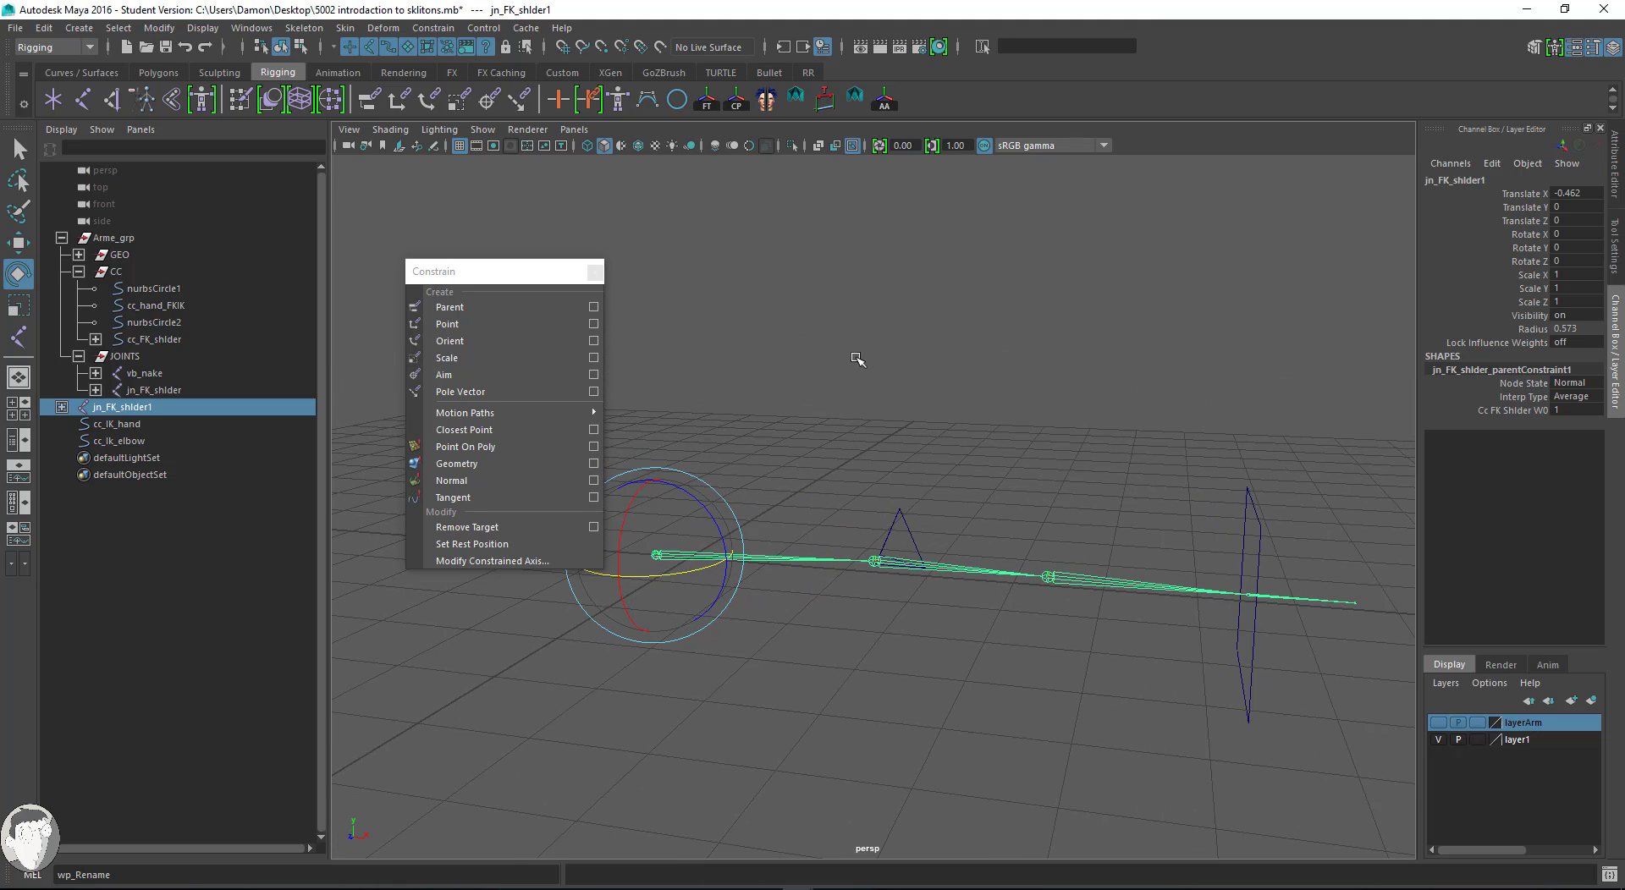
{"action": "left_click_drag", "start_coordinate": [516, 283], "coordinate": [1517, 228]}
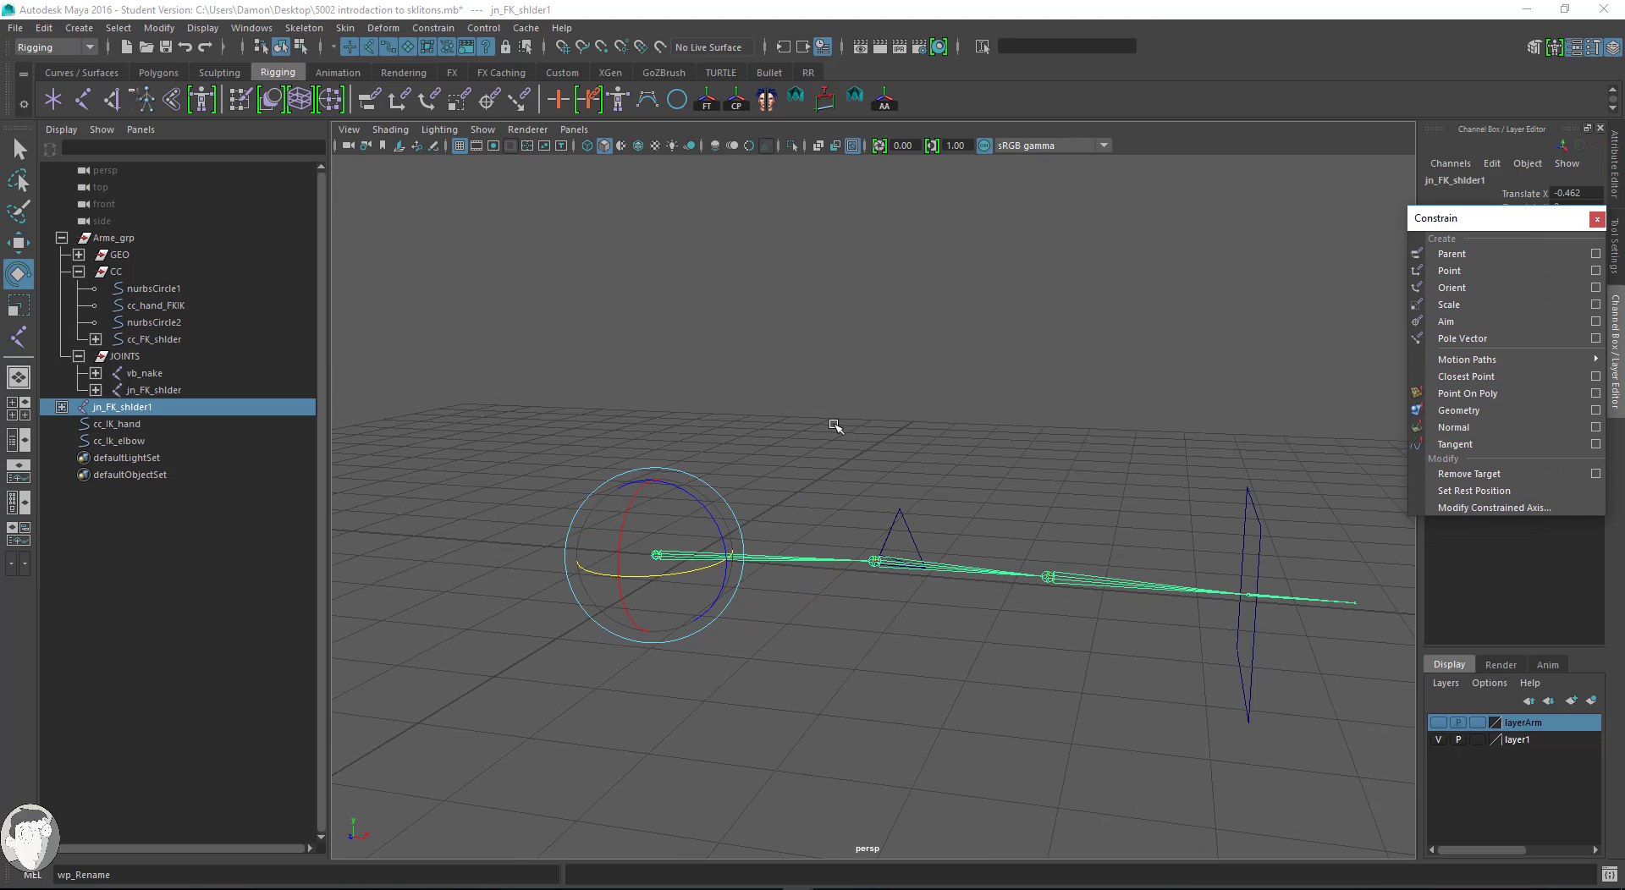
{"action": "left_click_drag", "start_coordinate": [834, 425], "coordinate": [927, 440], "text": "alt"}
{"action": "middle_click_drag", "start_coordinate": [1024, 425], "coordinate": [942, 390], "text": "alt"}
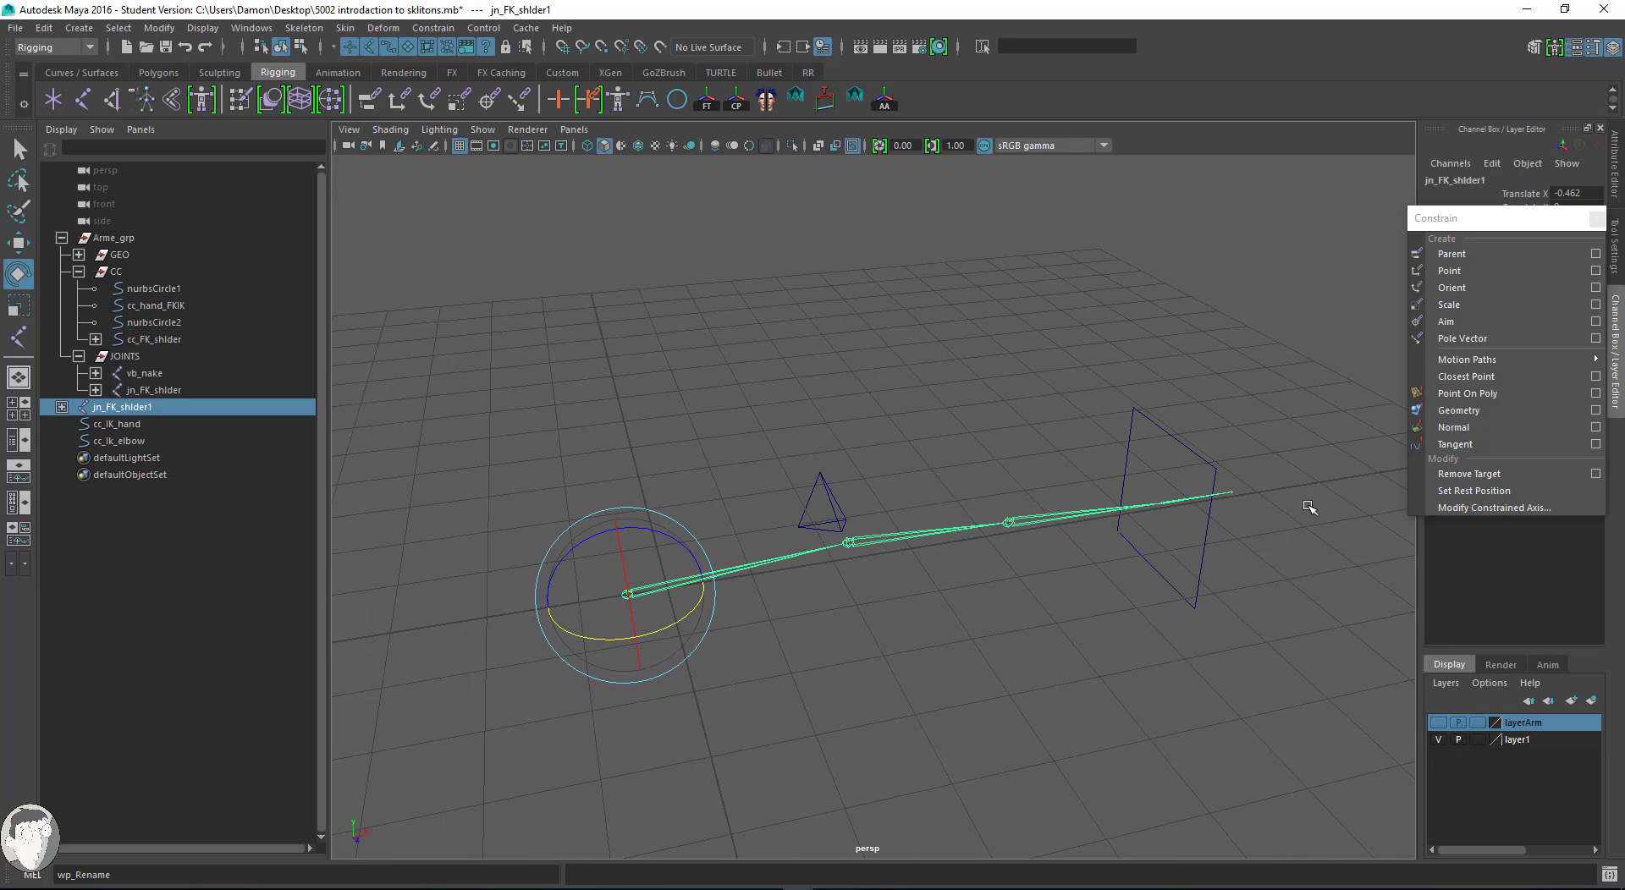
{"action": "left_click", "coordinate": [1149, 644]}
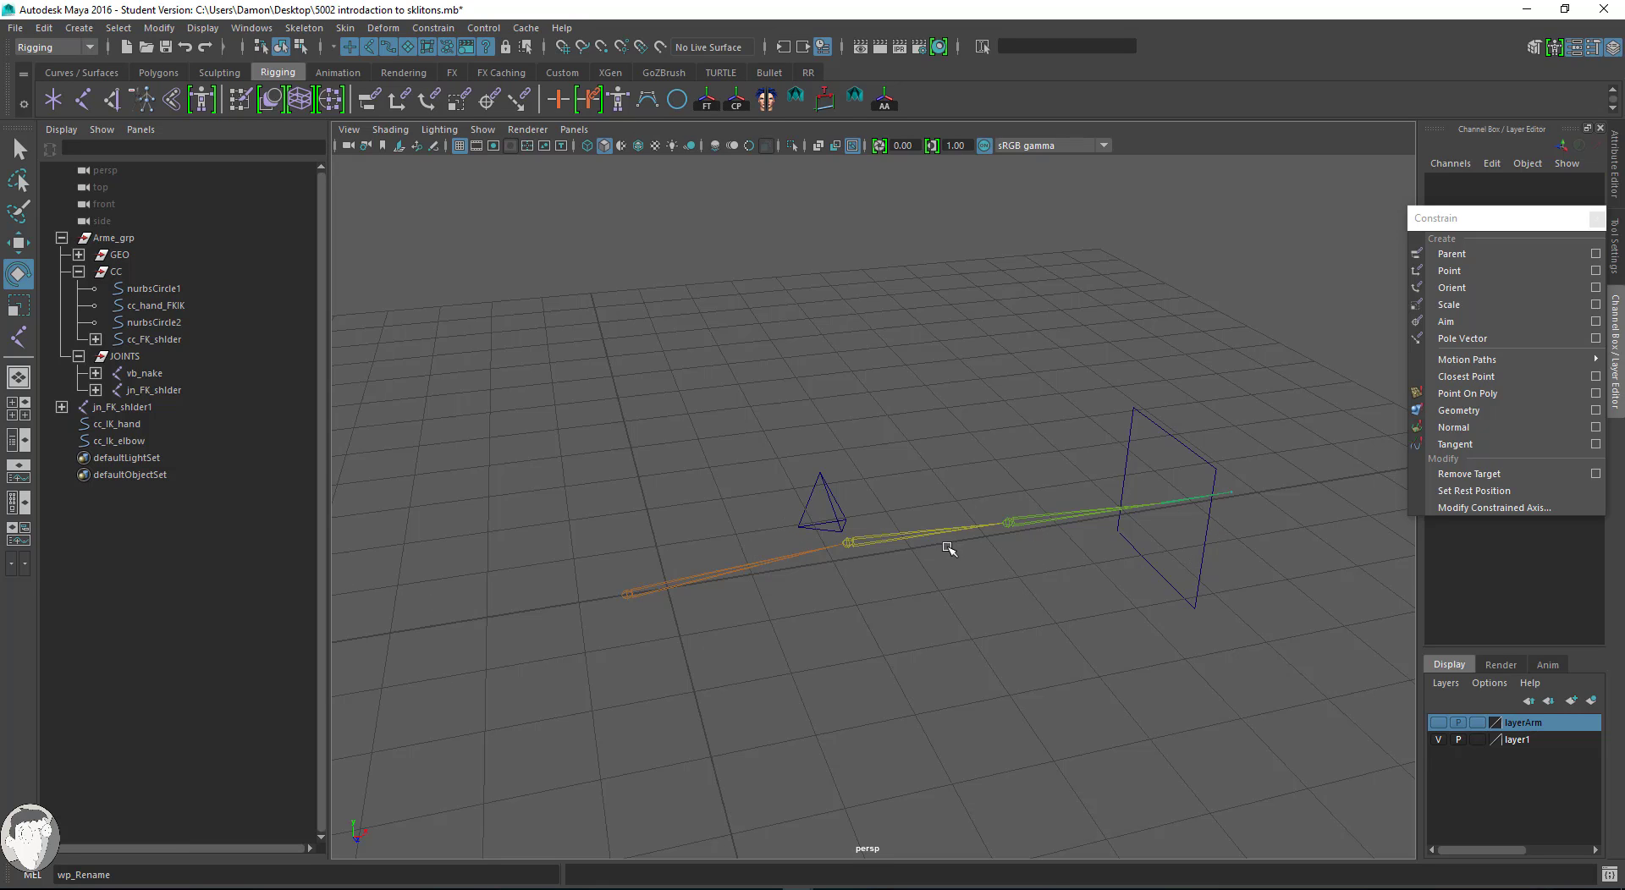
{"action": "left_click", "coordinate": [1197, 561]}
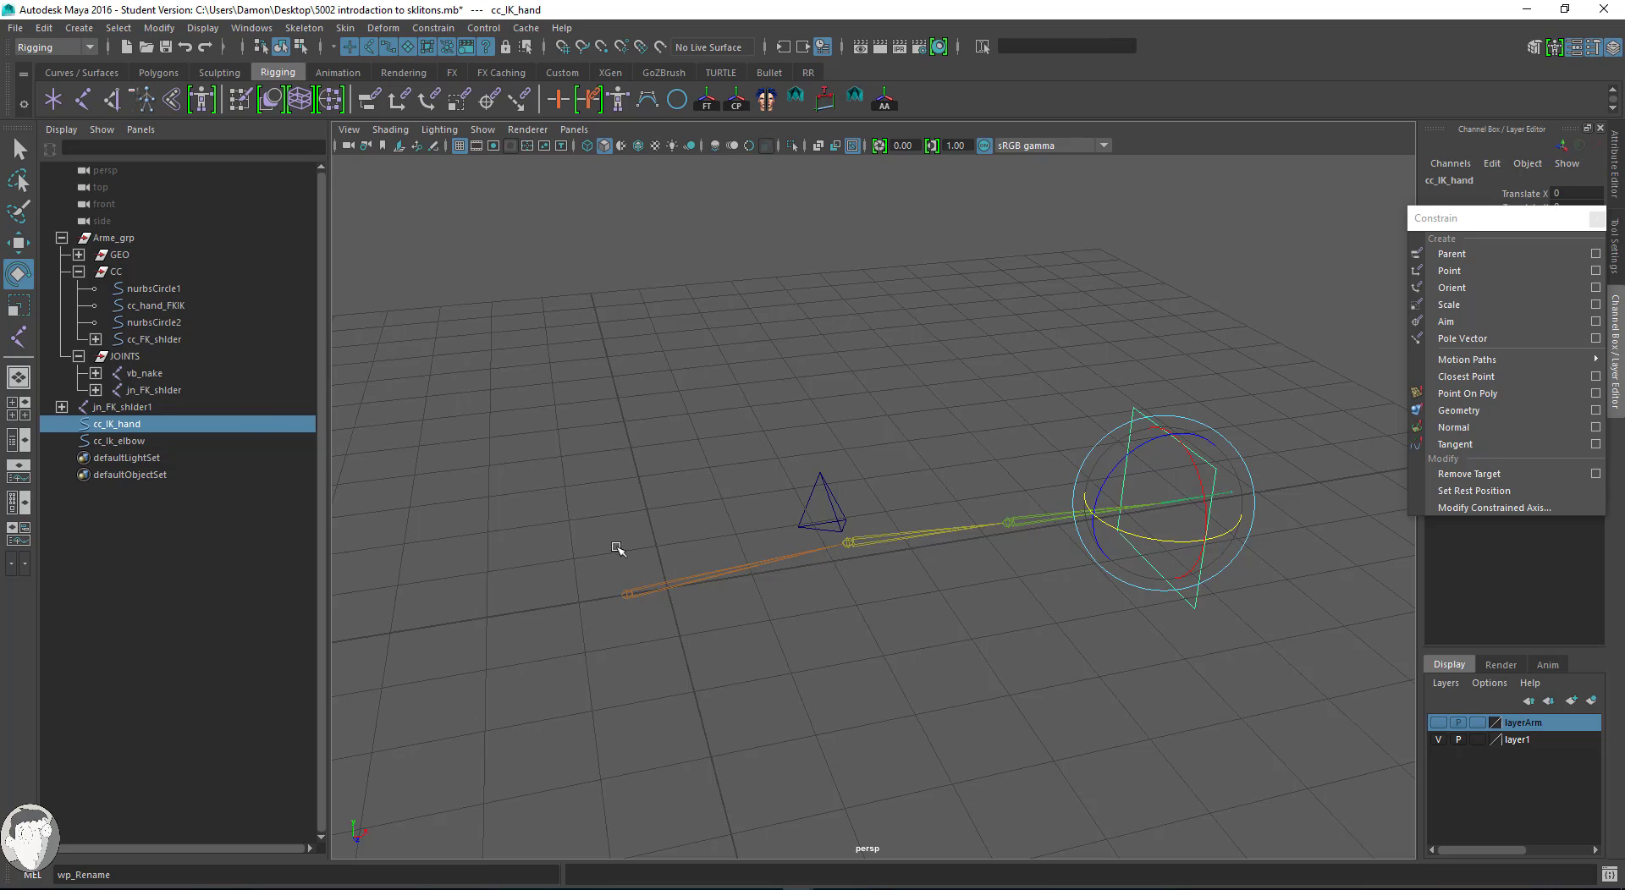
{"action": "left_click_drag", "start_coordinate": [626, 635], "coordinate": [884, 671], "text": "alt"}
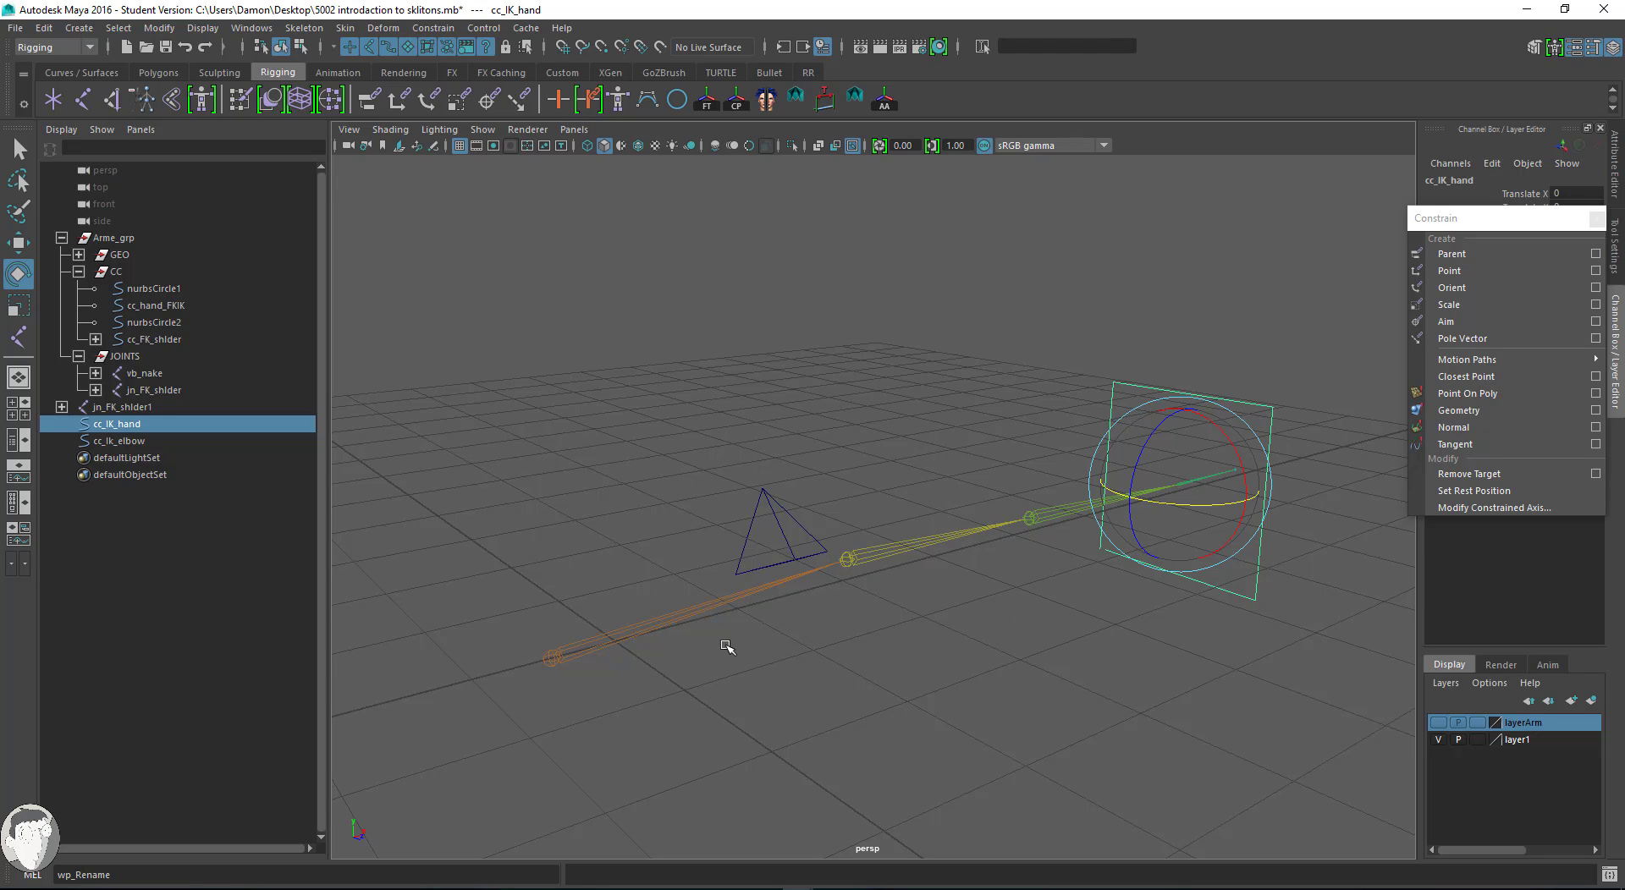
{"action": "left_click", "coordinate": [1035, 687]}
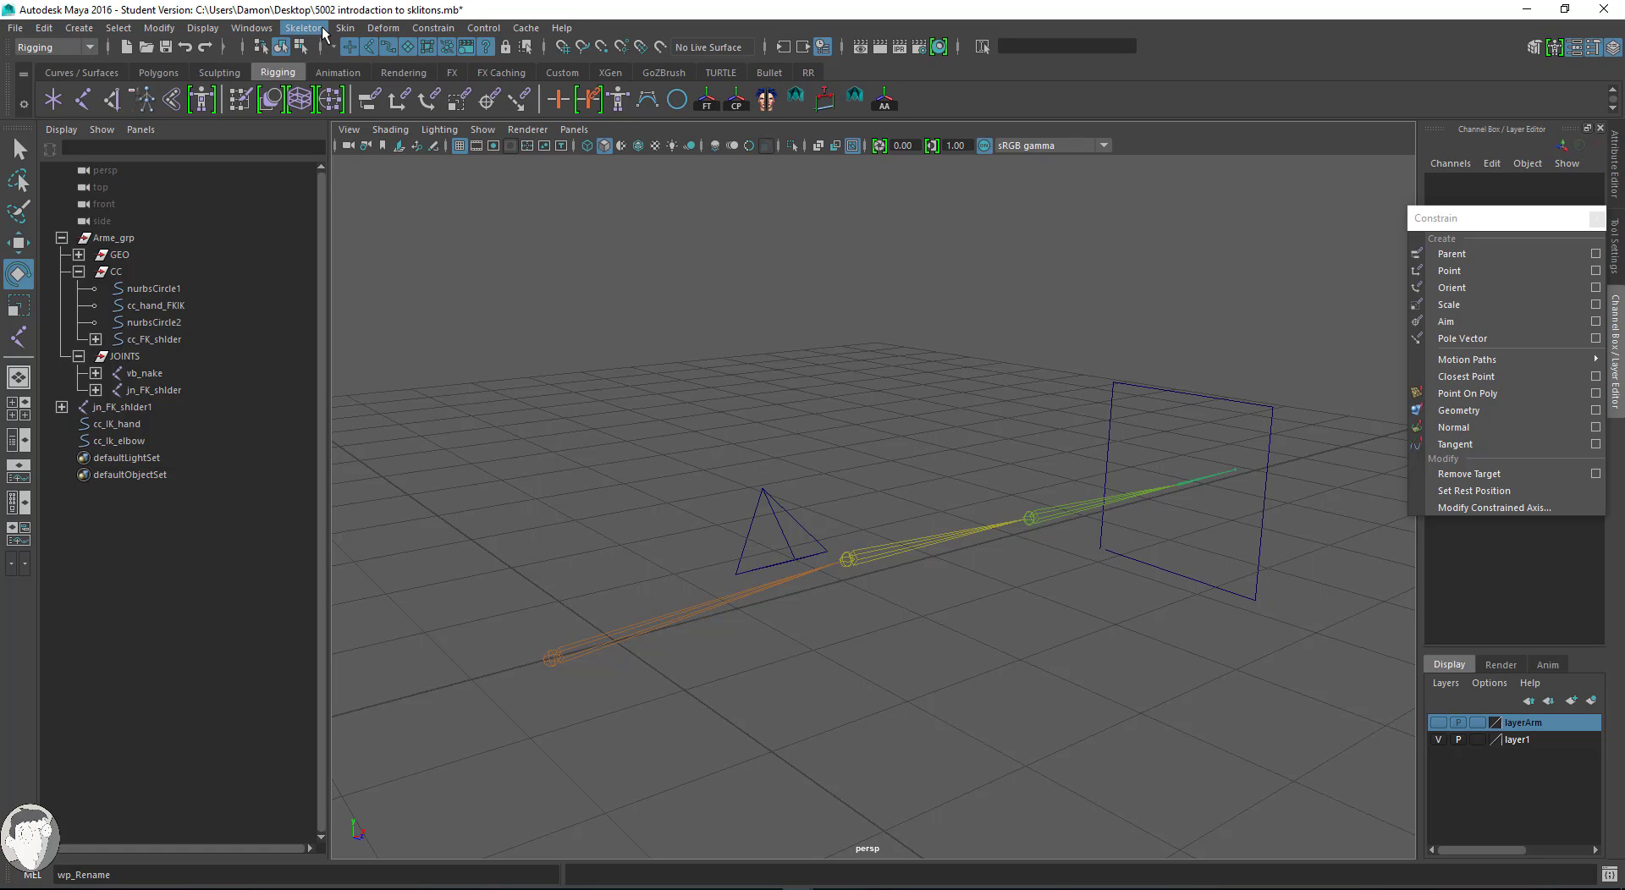
Start the IK Handle tool with its current solver set to Rotate-Plane Solver, and close the floating Constrain window.
{"action": "left_click", "coordinate": [305, 28]}
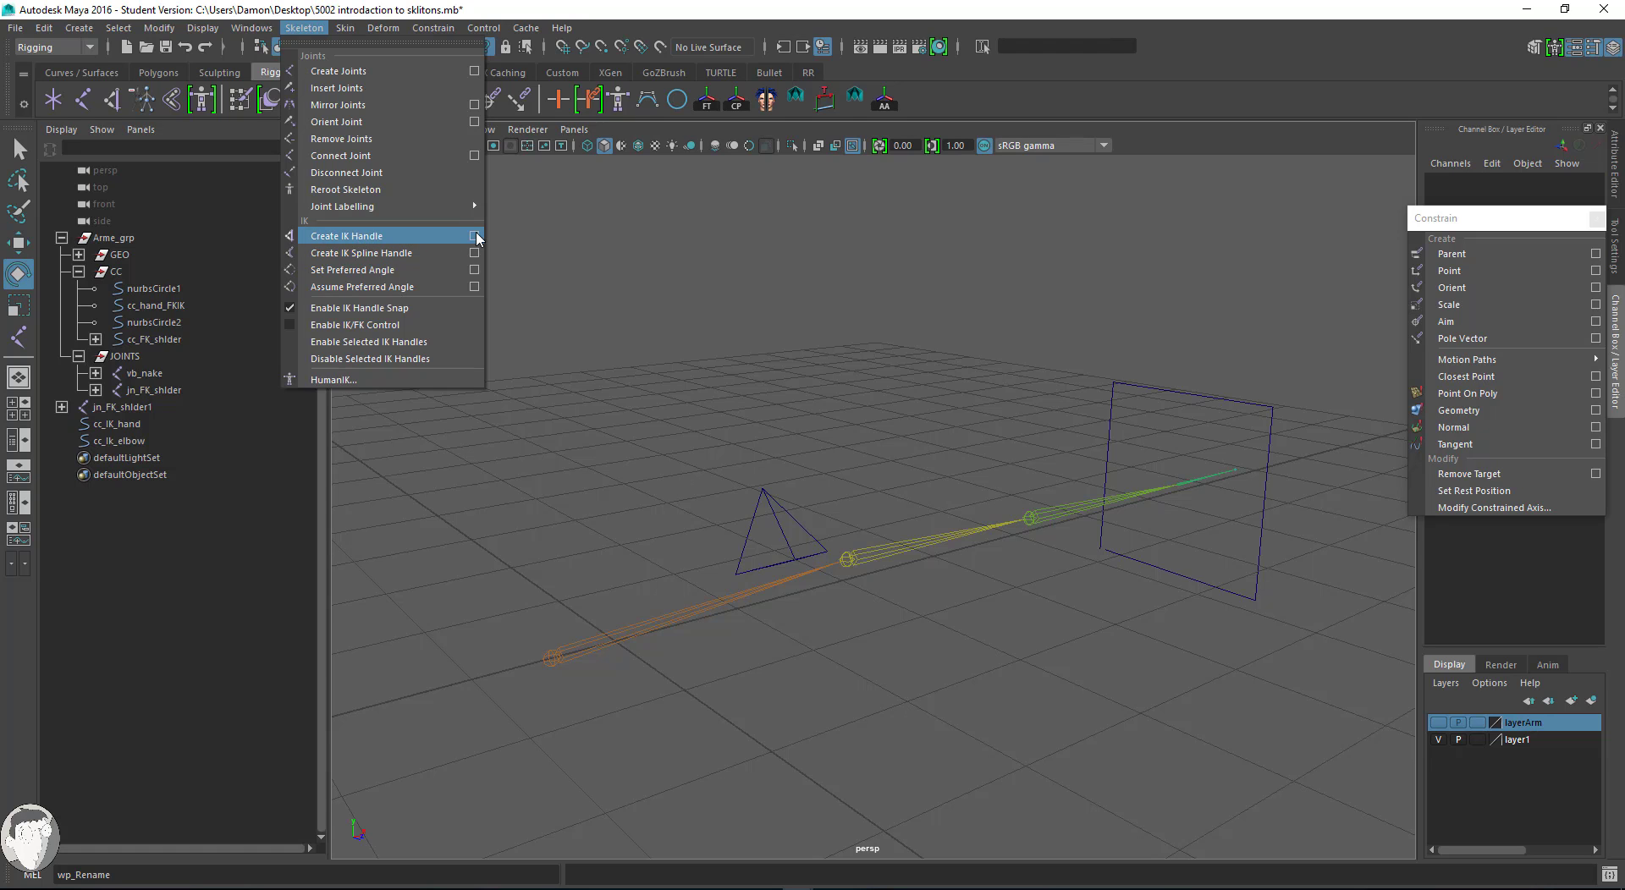
{"action": "left_click", "coordinate": [474, 236]}
{"action": "left_click", "coordinate": [1462, 144]}
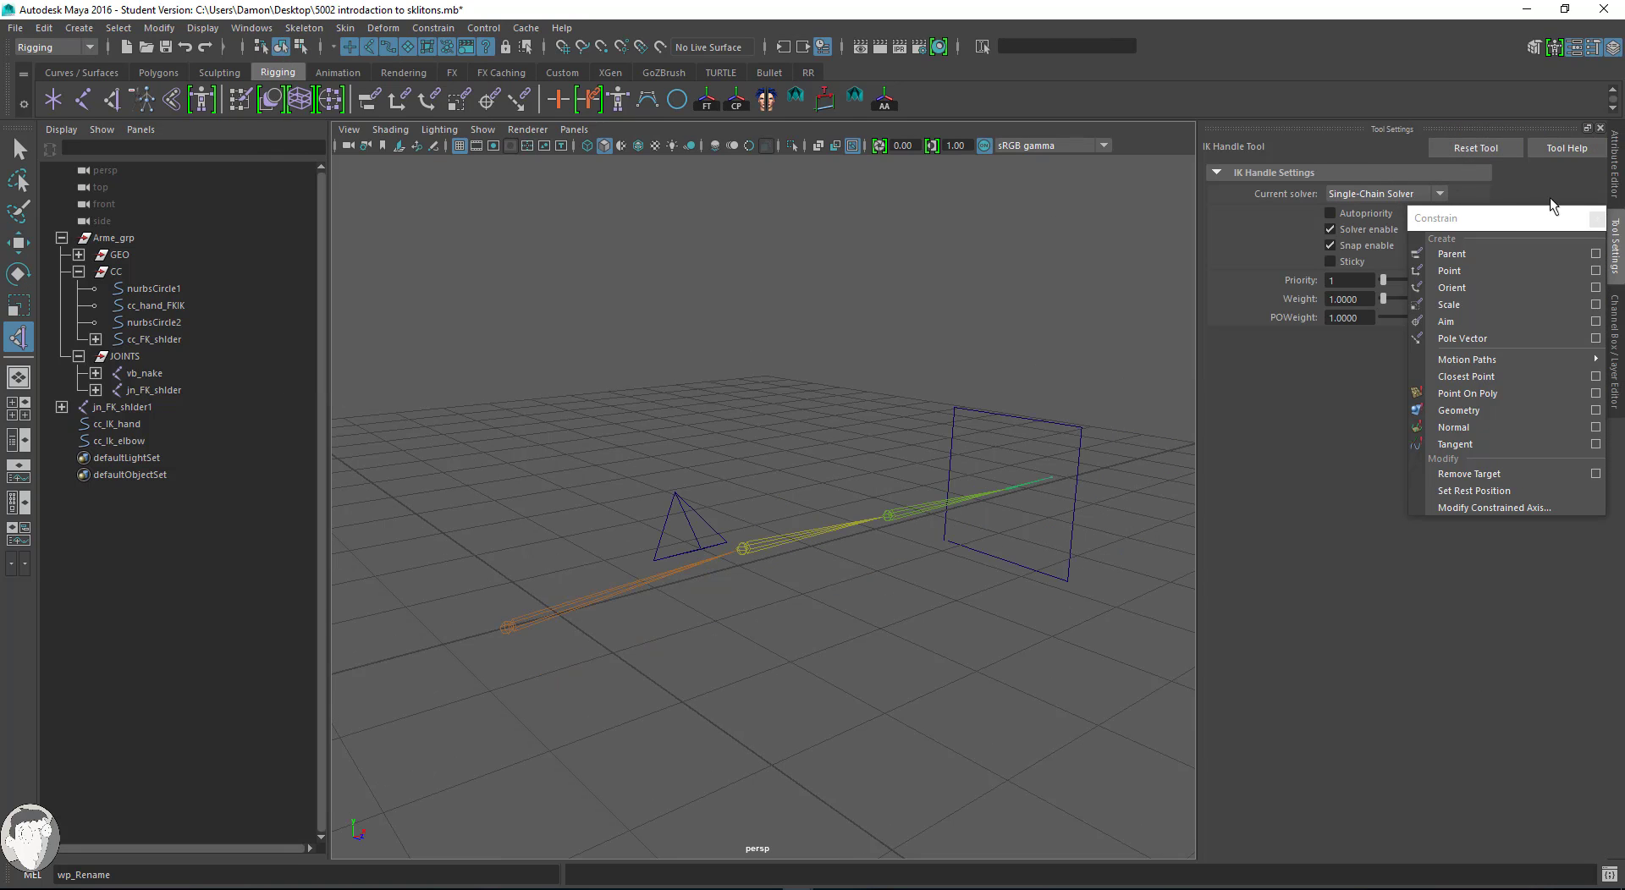
{"action": "left_click_drag", "start_coordinate": [1536, 227], "coordinate": [916, 226]}
{"action": "left_click", "coordinate": [984, 224]}
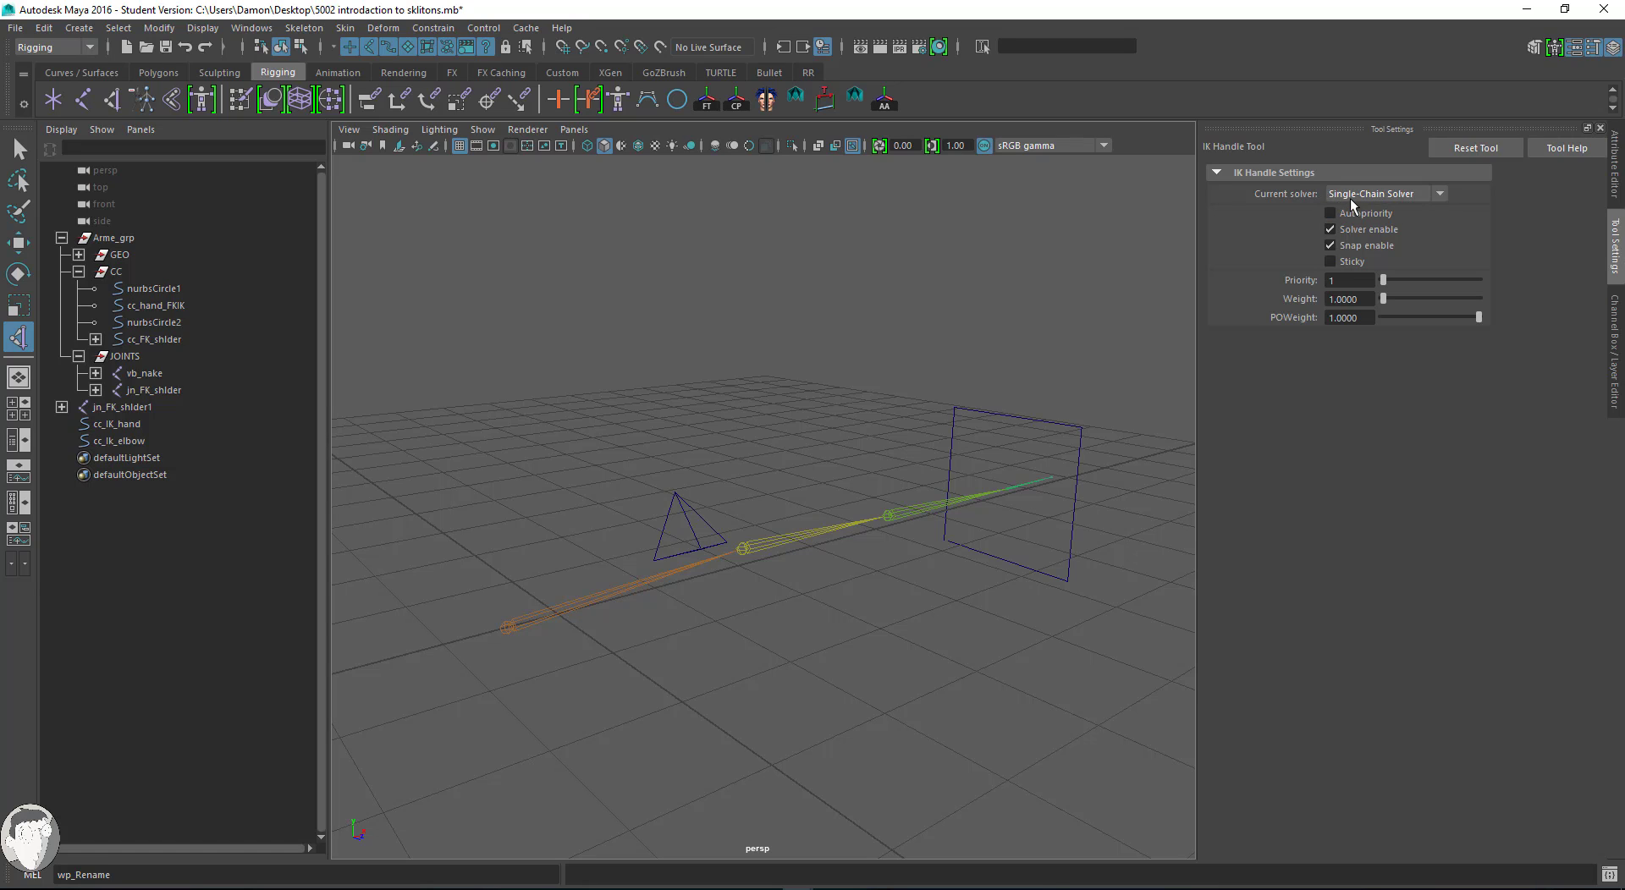
{"action": "left_click", "coordinate": [1401, 195]}
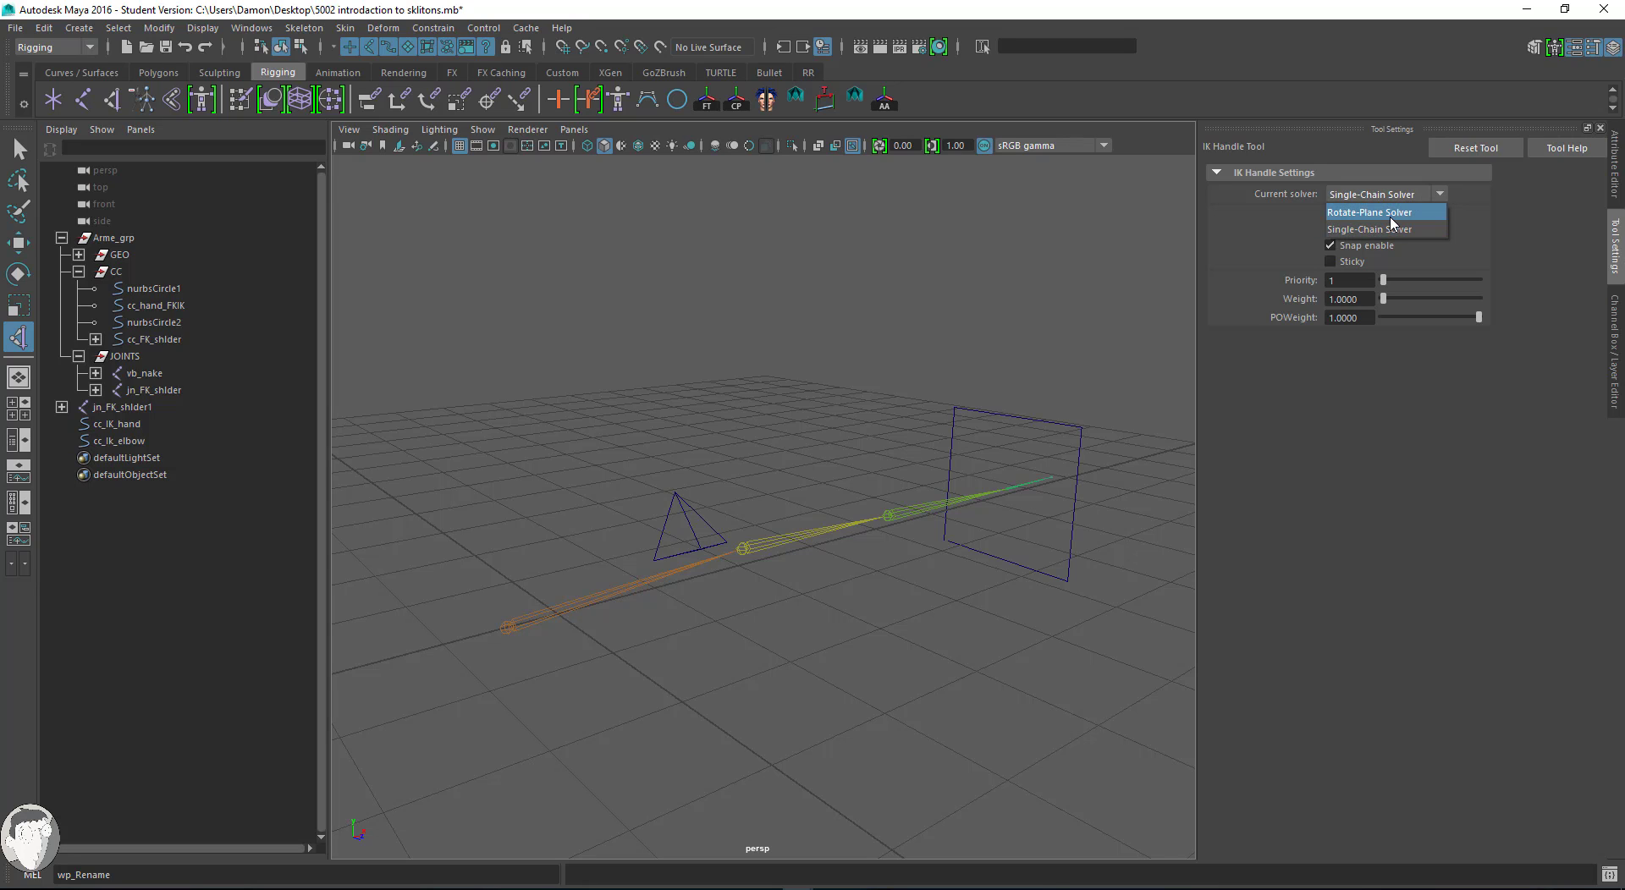
{"action": "left_click", "coordinate": [1400, 212]}
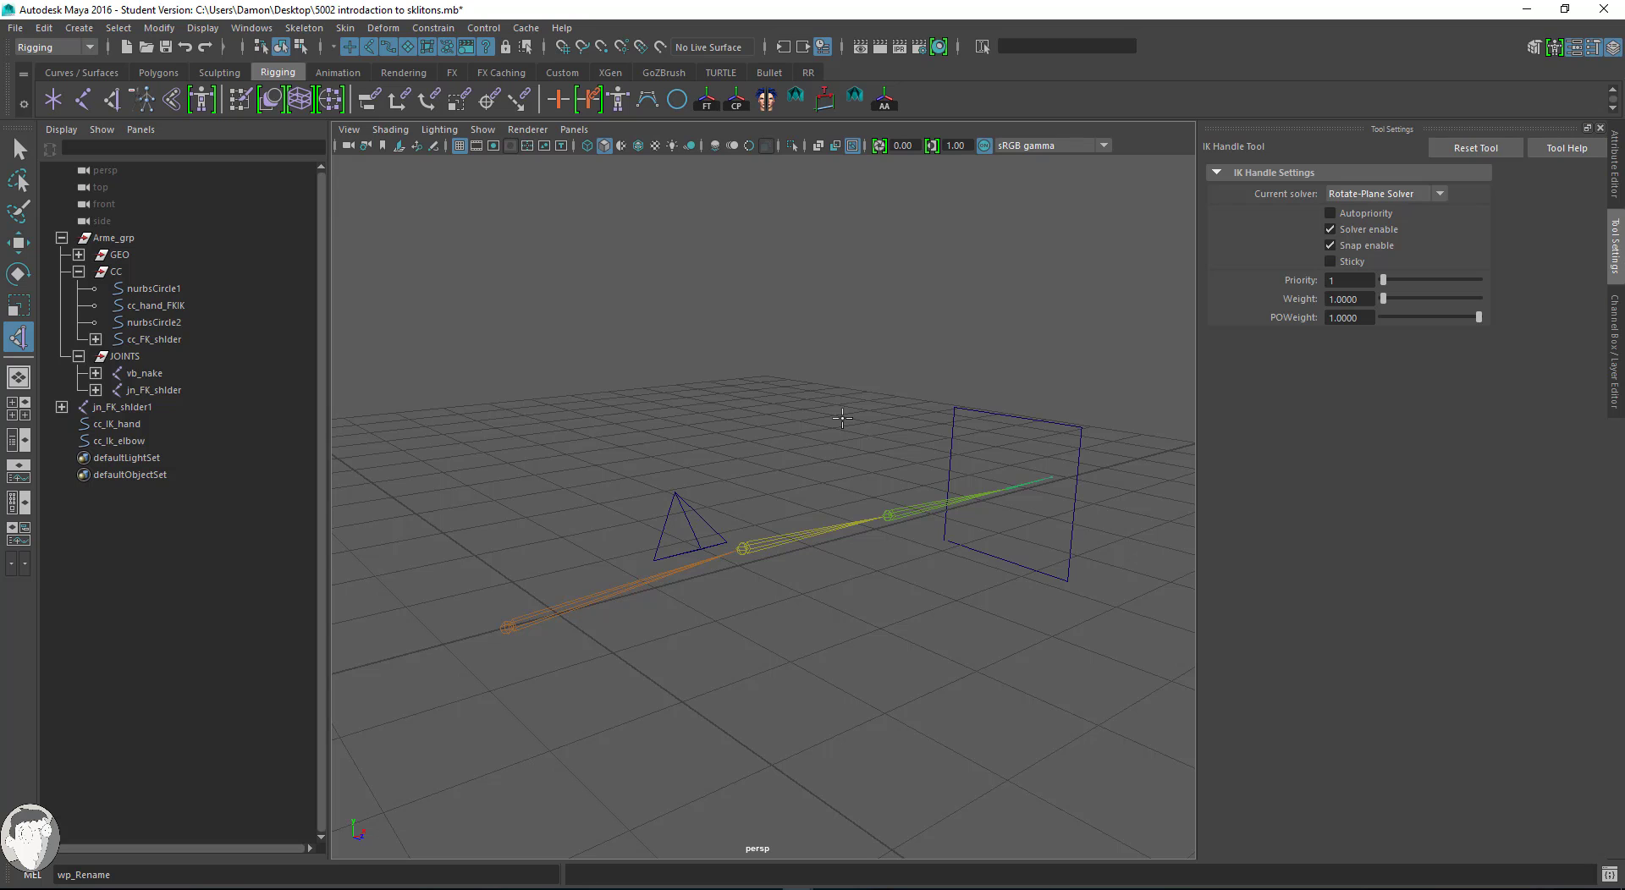
{"action": "left_click_drag", "start_coordinate": [861, 420], "coordinate": [841, 423], "text": "alt"}
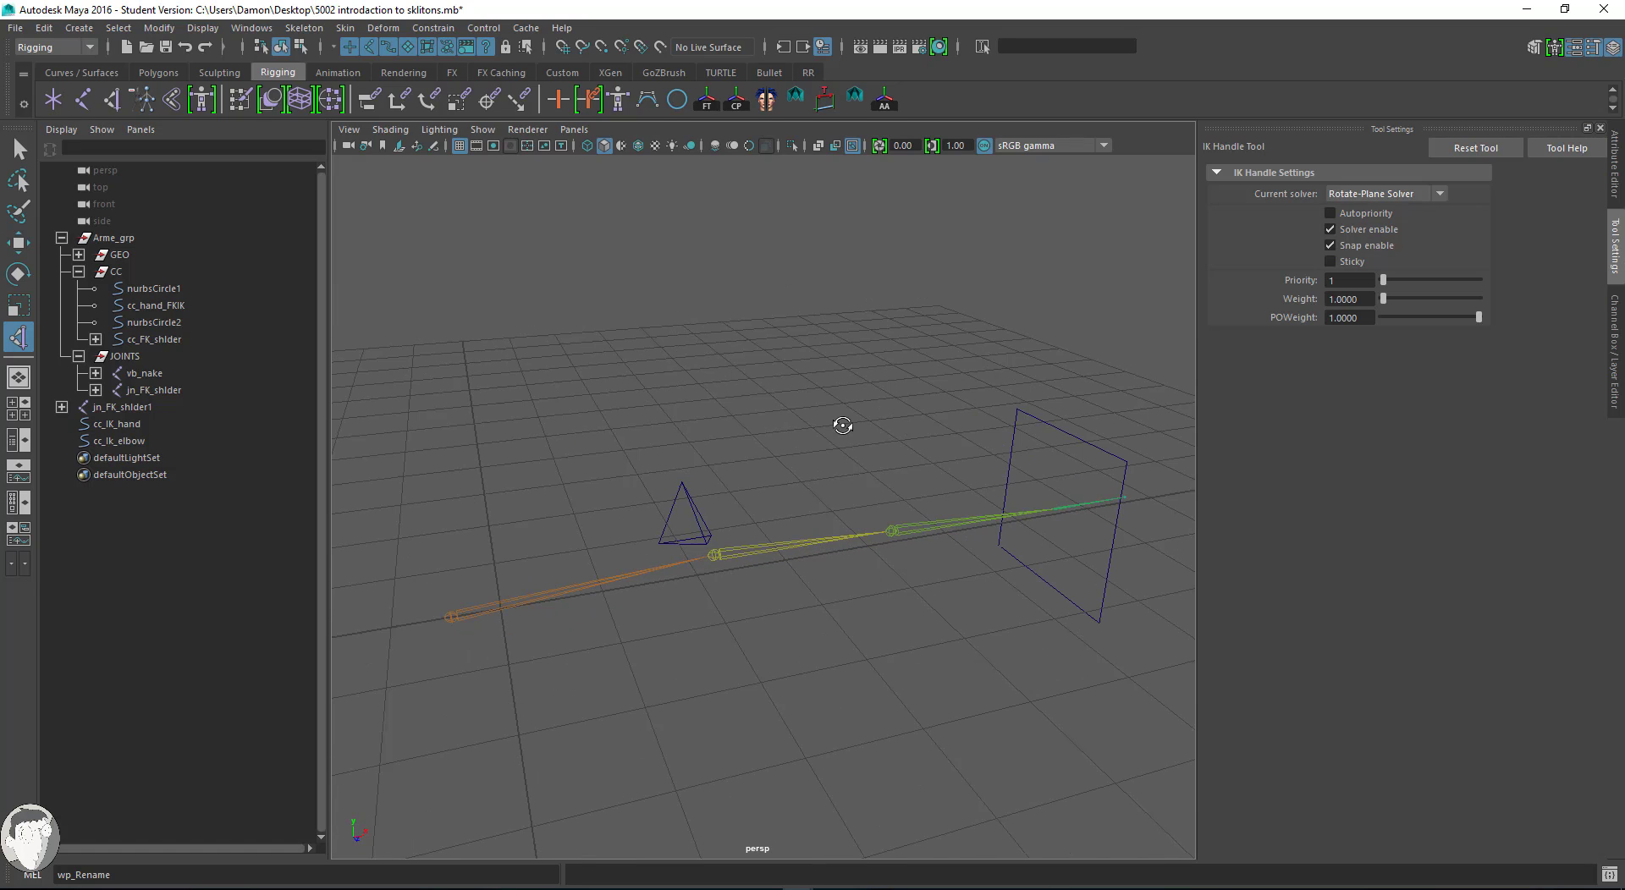
{"action": "left_click", "coordinate": [1599, 129]}
Create an IK handle running from the duplicated chain's shoulder joint to its wrist joint.
{"action": "left_click_drag", "start_coordinate": [558, 406], "coordinate": [714, 430], "text": "alt"}
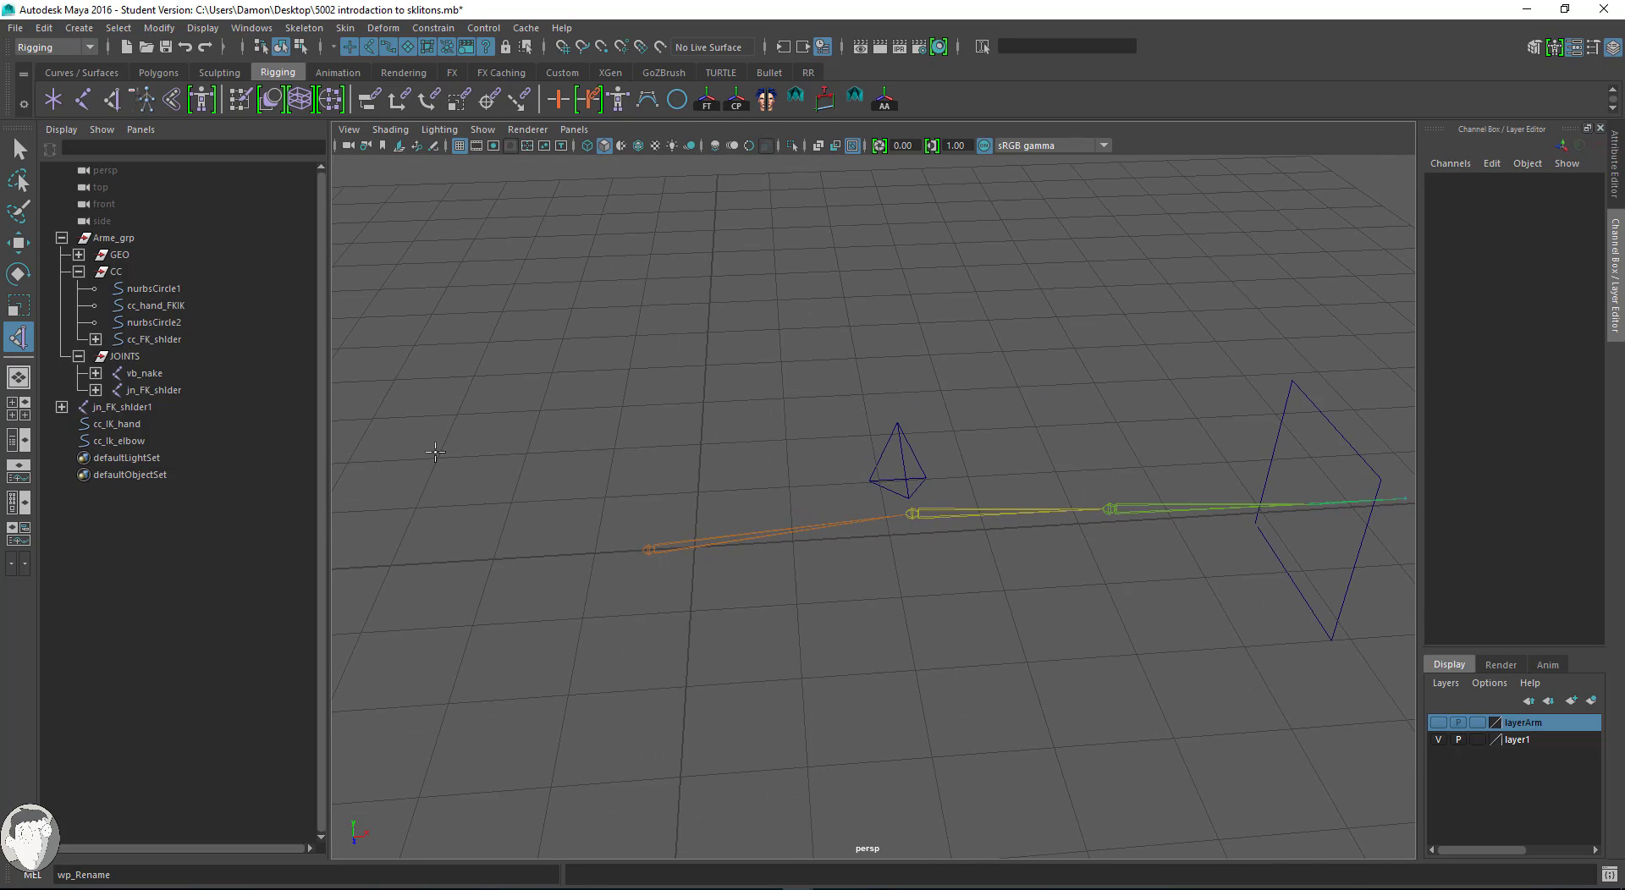
{"action": "left_click", "coordinate": [647, 547]}
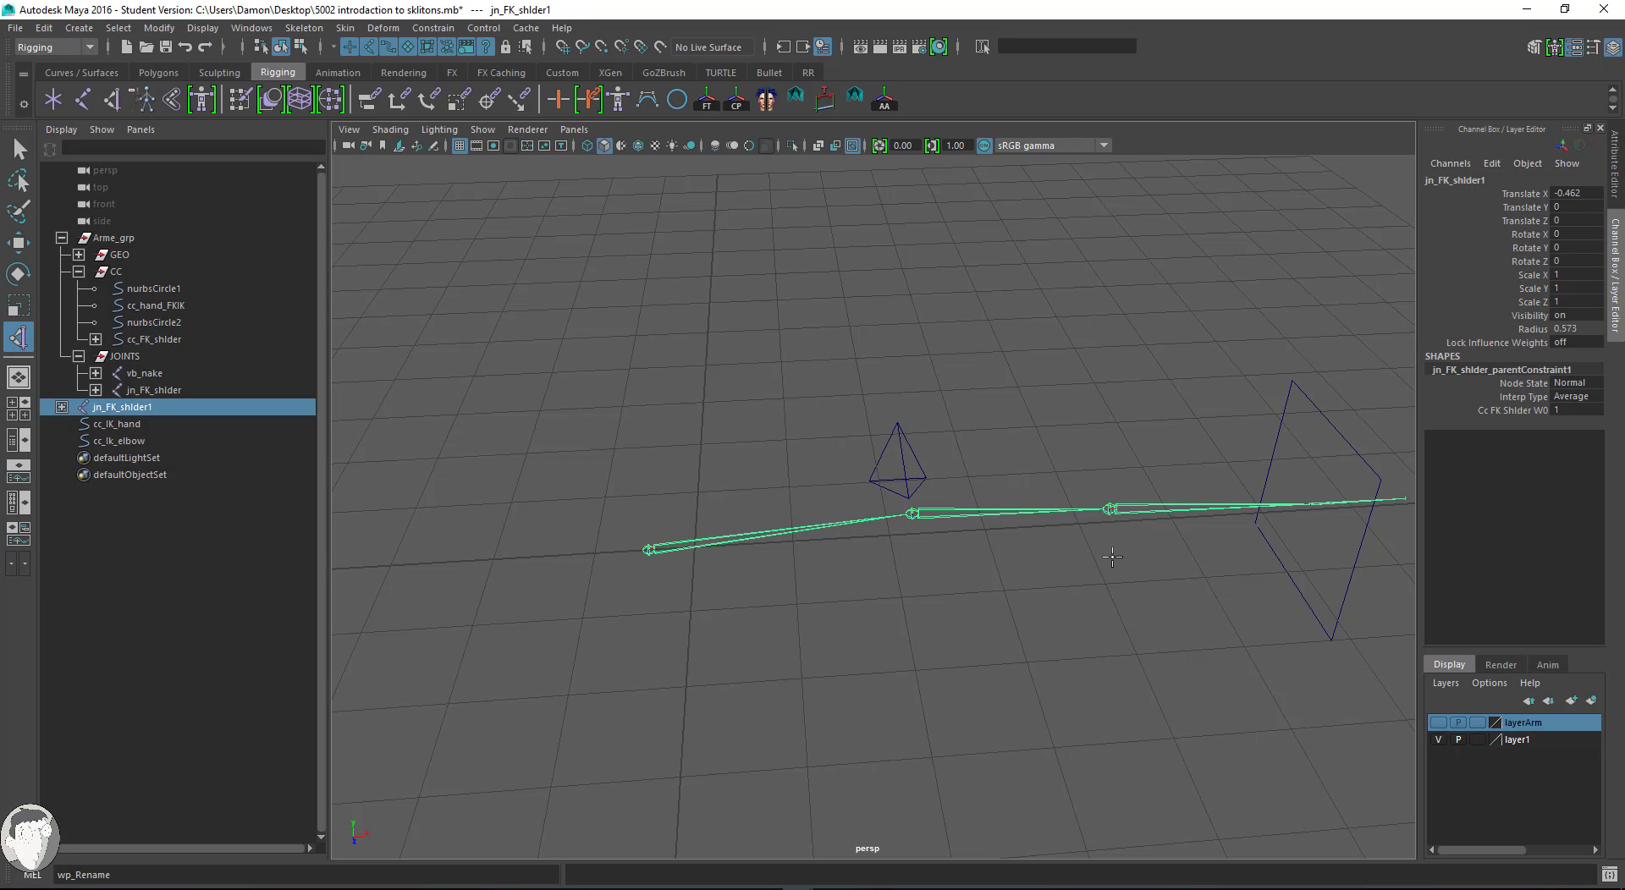
{"action": "left_click_drag", "start_coordinate": [1112, 556], "coordinate": [1218, 531], "text": "alt"}
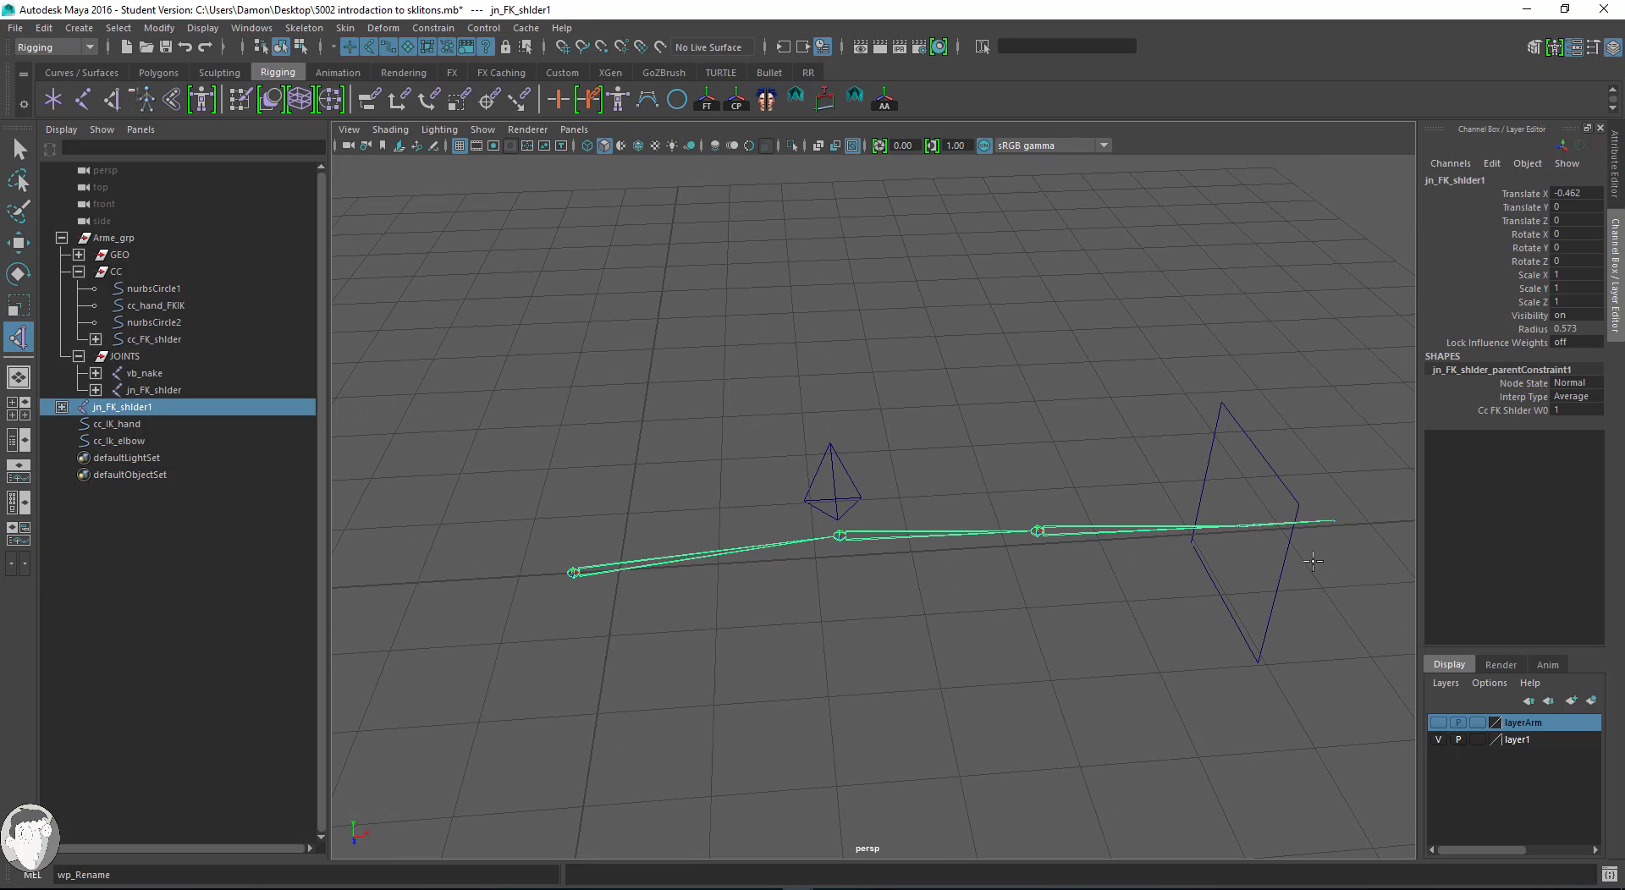
{"action": "left_click", "coordinate": [1237, 524]}
{"action": "key", "text": "e"}
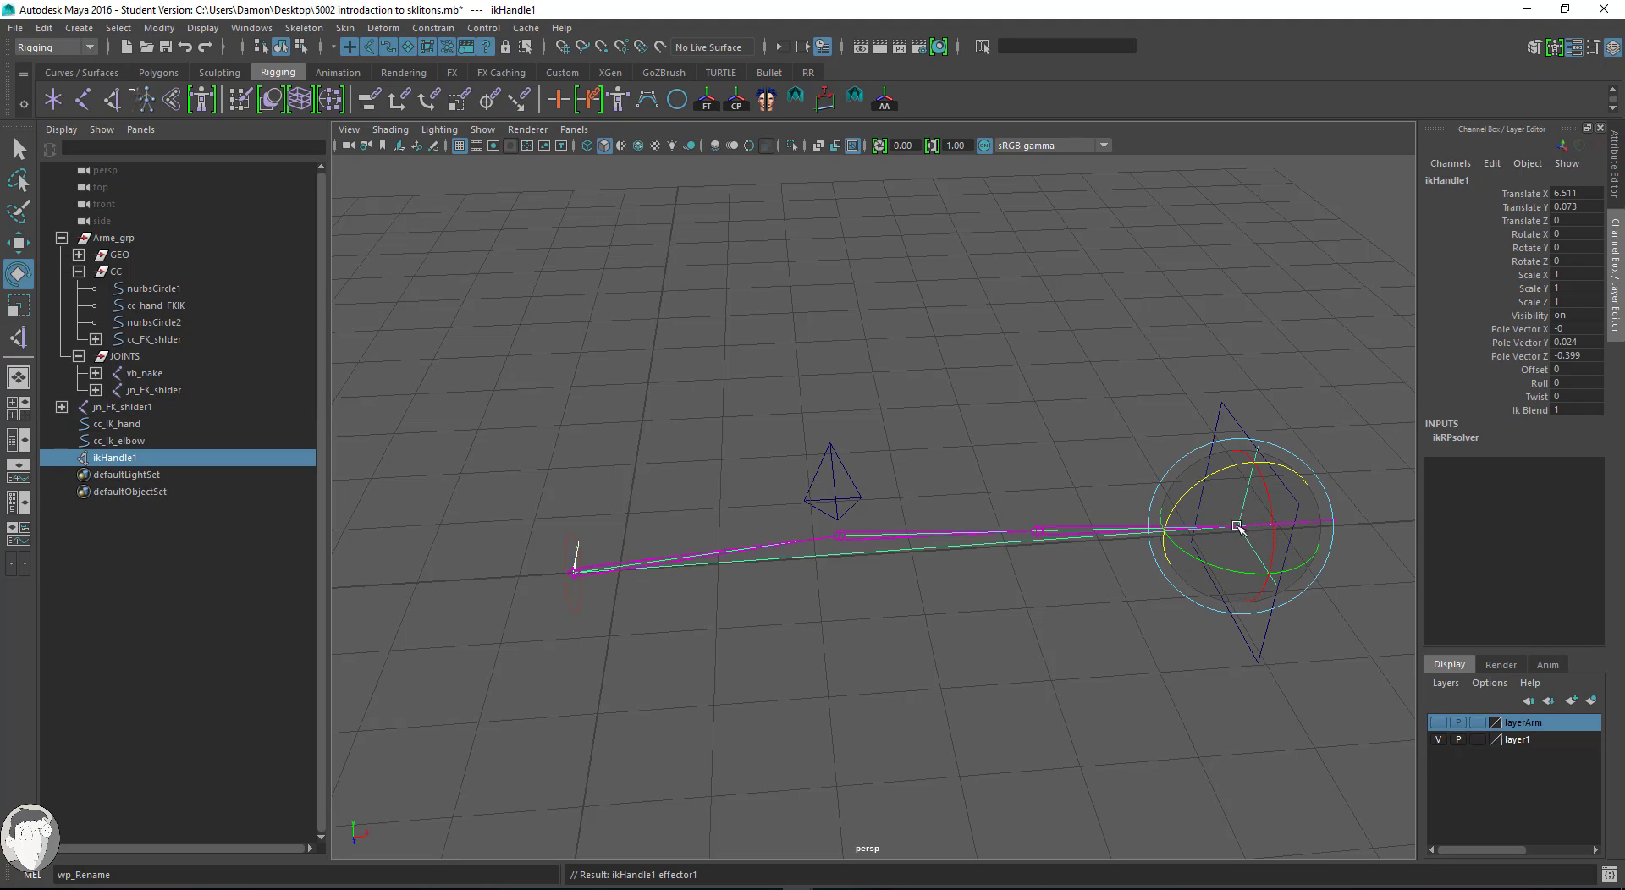
Move the IK handle to test how the arm bends, check it from several angles, and undo the move.
{"action": "left_click_drag", "start_coordinate": [1026, 606], "coordinate": [1147, 569], "text": "alt"}
{"action": "middle_click_drag", "start_coordinate": [1147, 567], "coordinate": [1030, 622], "text": "alt"}
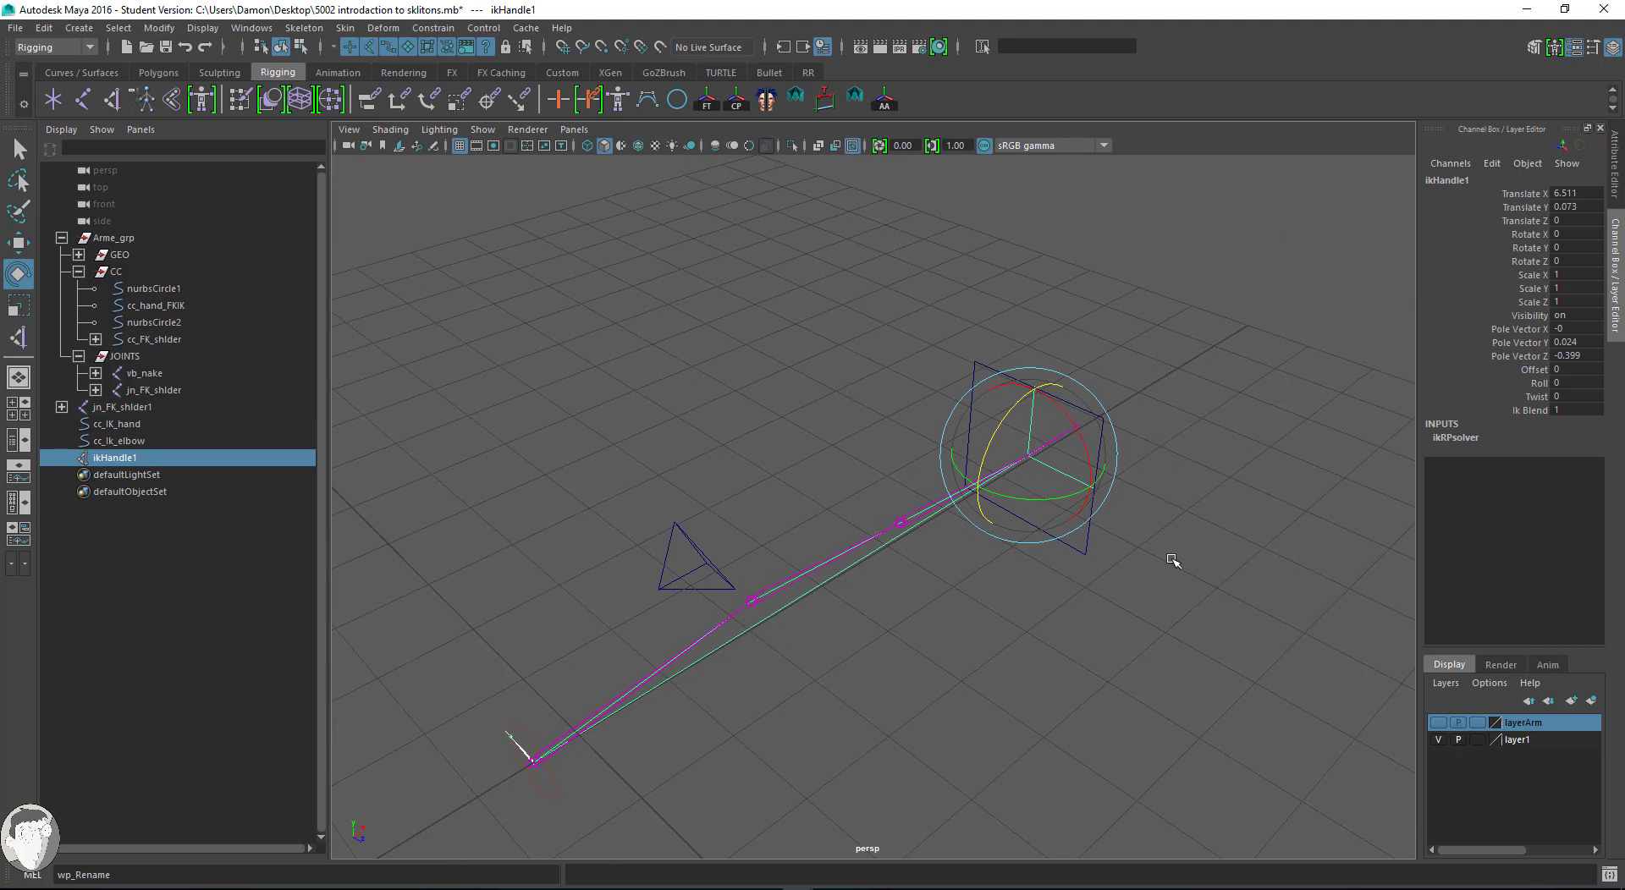
{"action": "left_click", "coordinate": [1171, 559]}
{"action": "left_click", "coordinate": [1030, 457]}
{"action": "key", "text": "w"}
{"action": "left_click_drag", "start_coordinate": [1027, 454], "coordinate": [790, 537]}
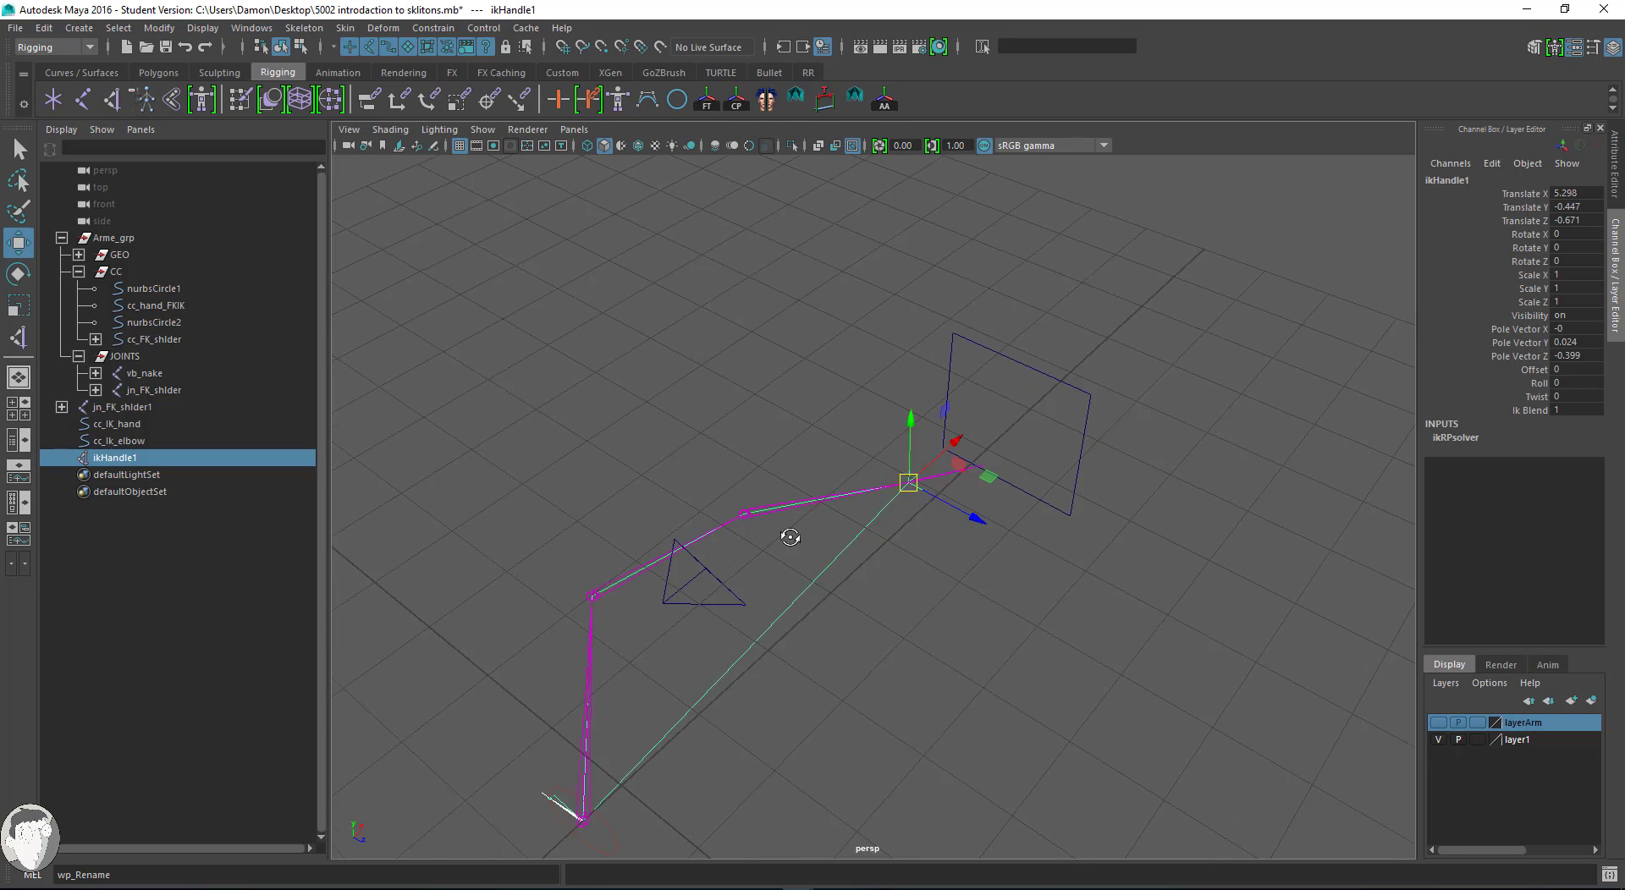
{"action": "middle_click_drag", "start_coordinate": [790, 537], "coordinate": [863, 606], "text": "alt"}
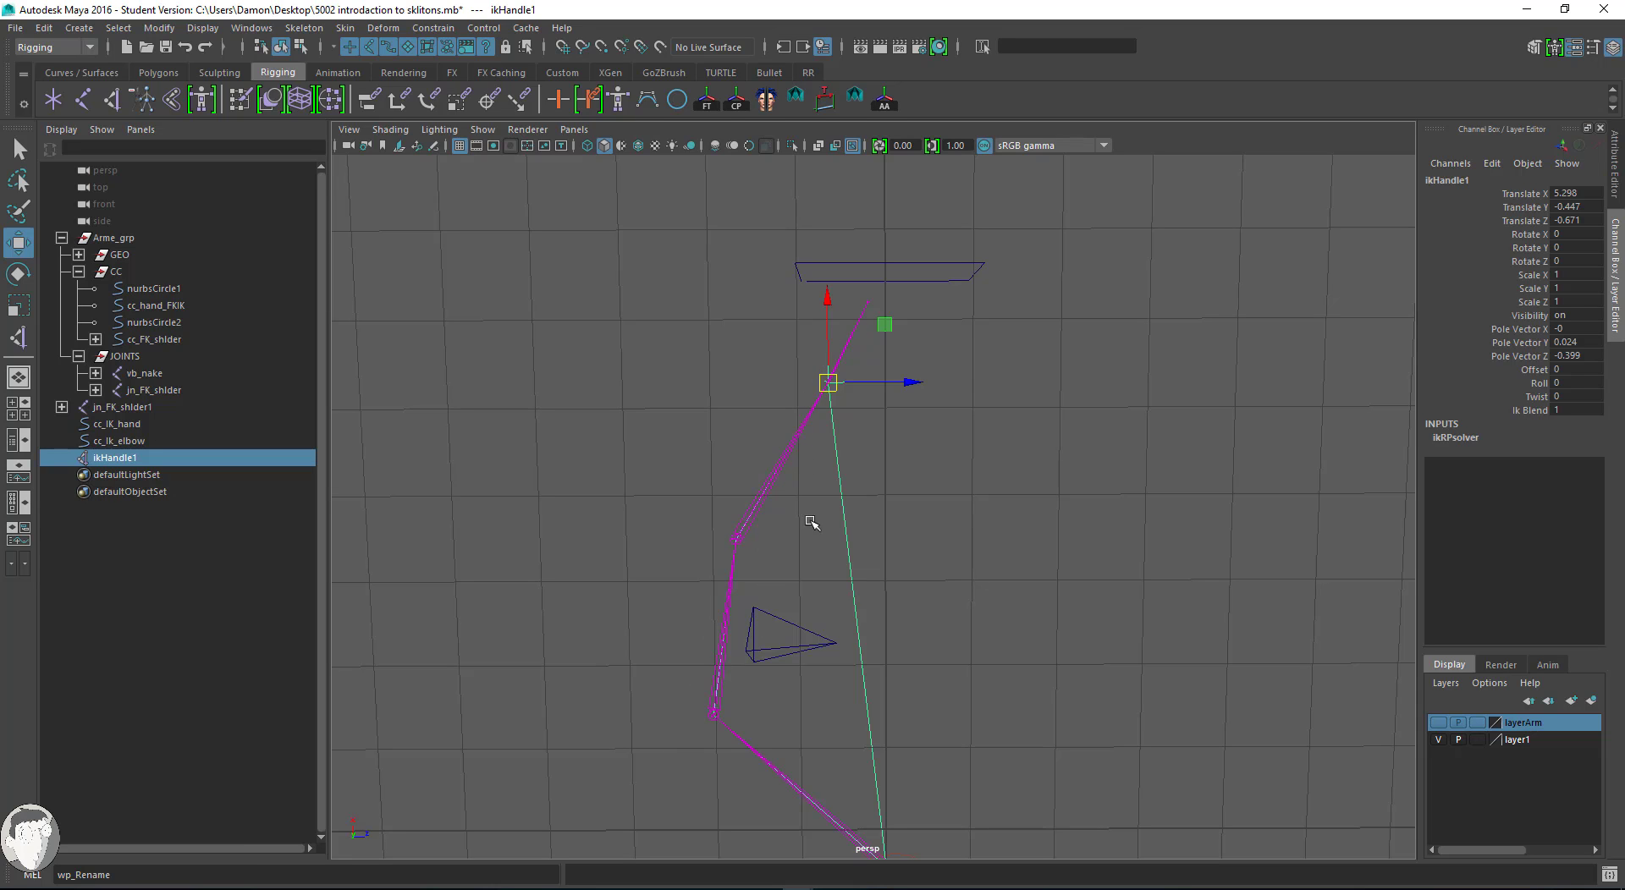
{"action": "left_click_drag", "start_coordinate": [1048, 627], "coordinate": [573, 573], "text": "alt"}
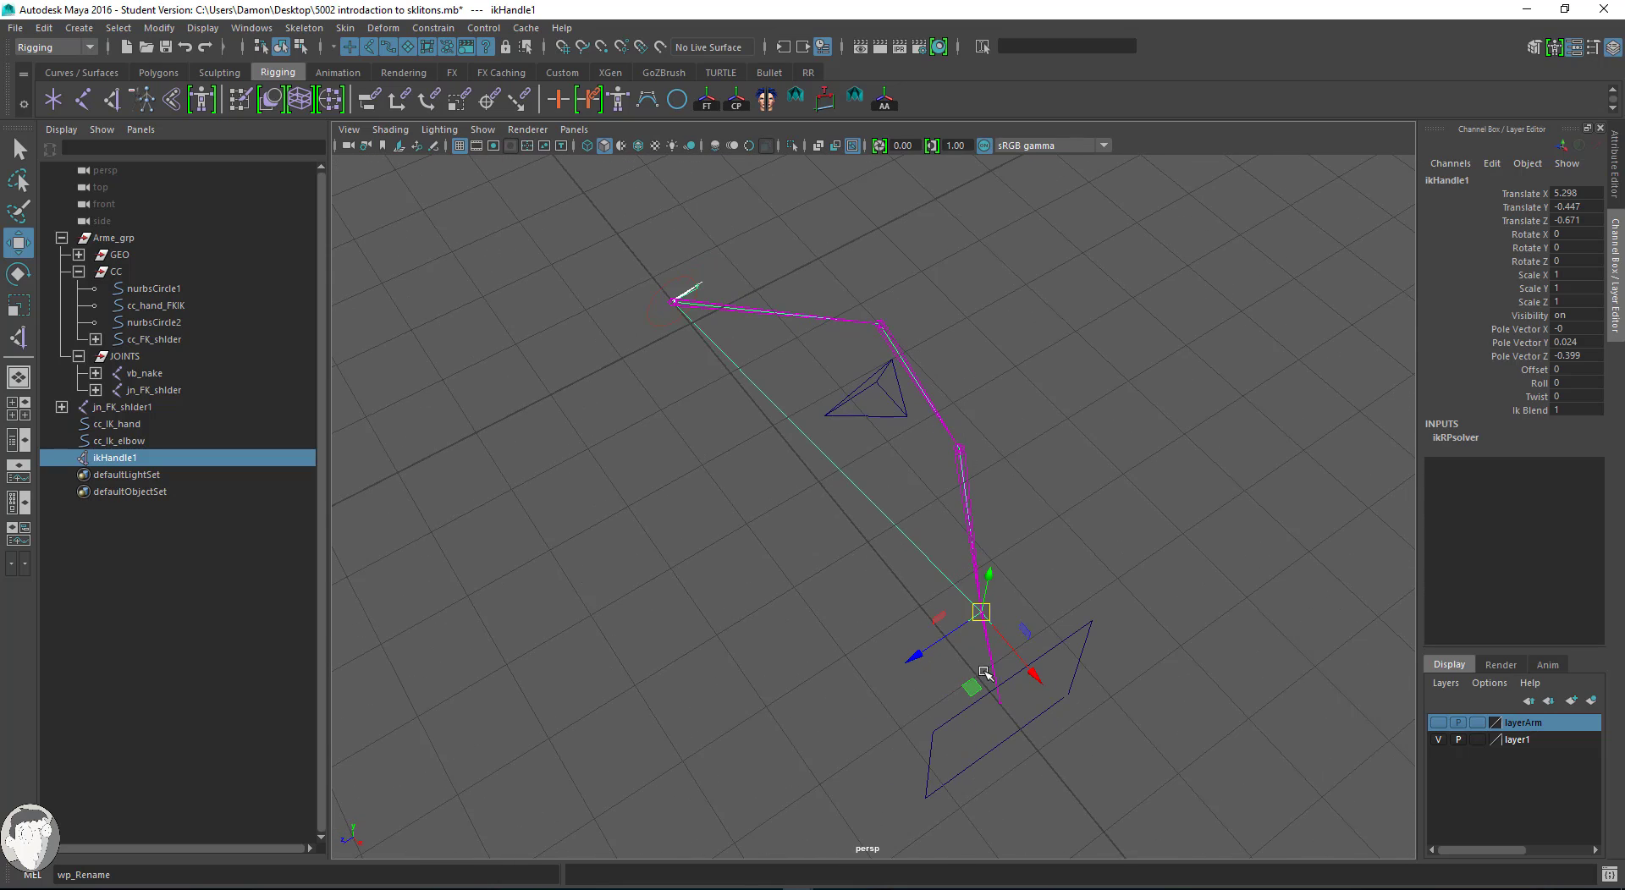
{"action": "key", "text": "ctrl+z"}
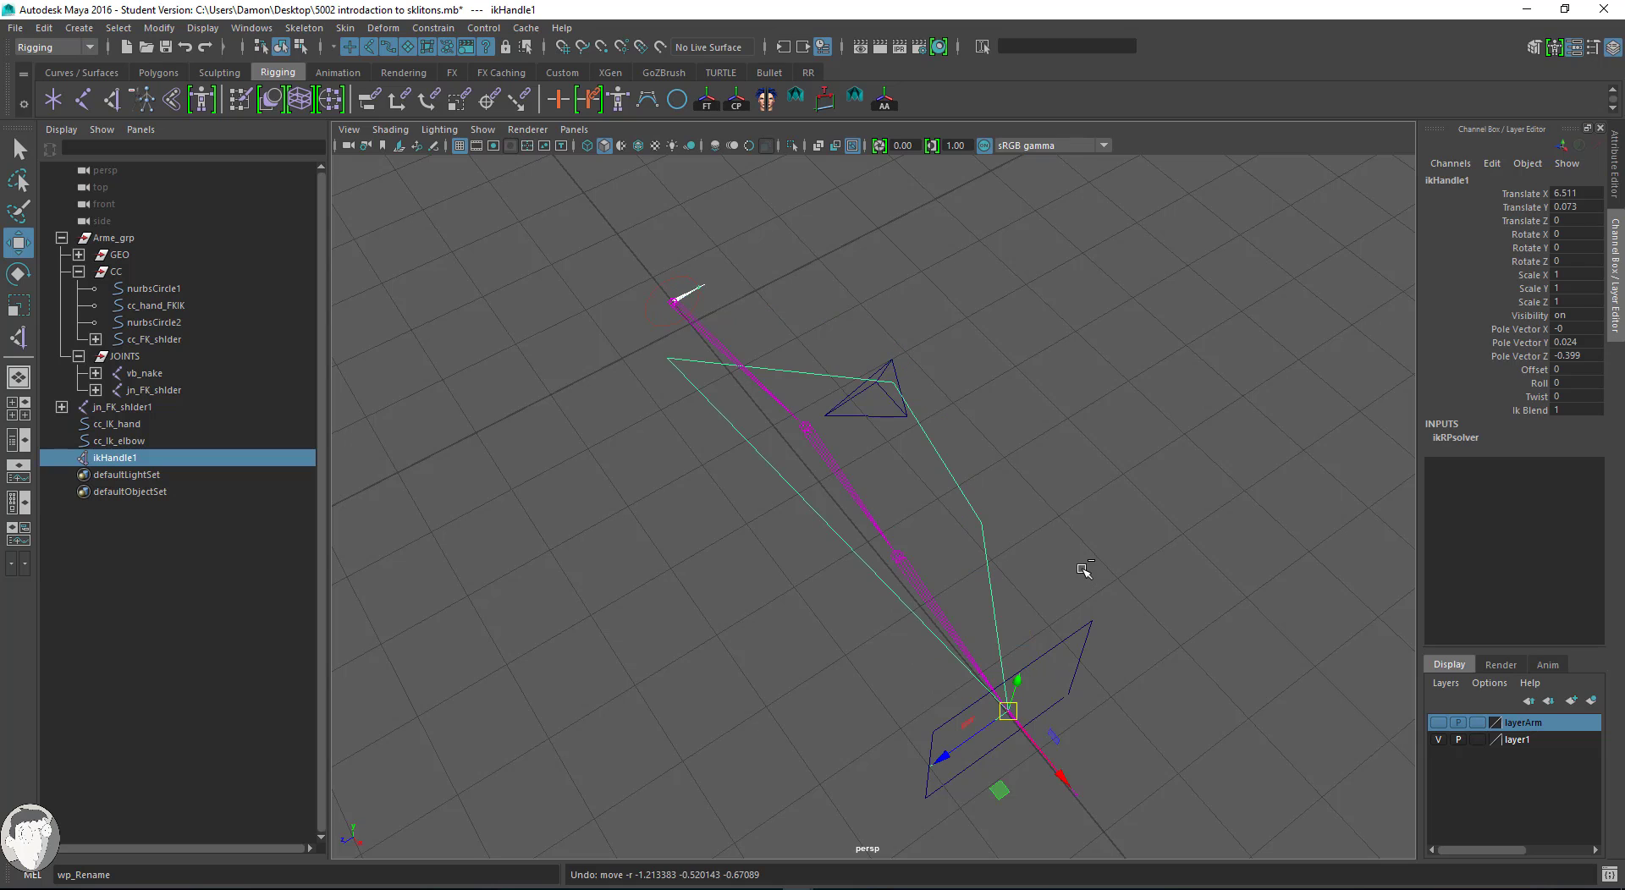
{"action": "left_click_drag", "start_coordinate": [971, 558], "coordinate": [1010, 651], "text": "alt"}
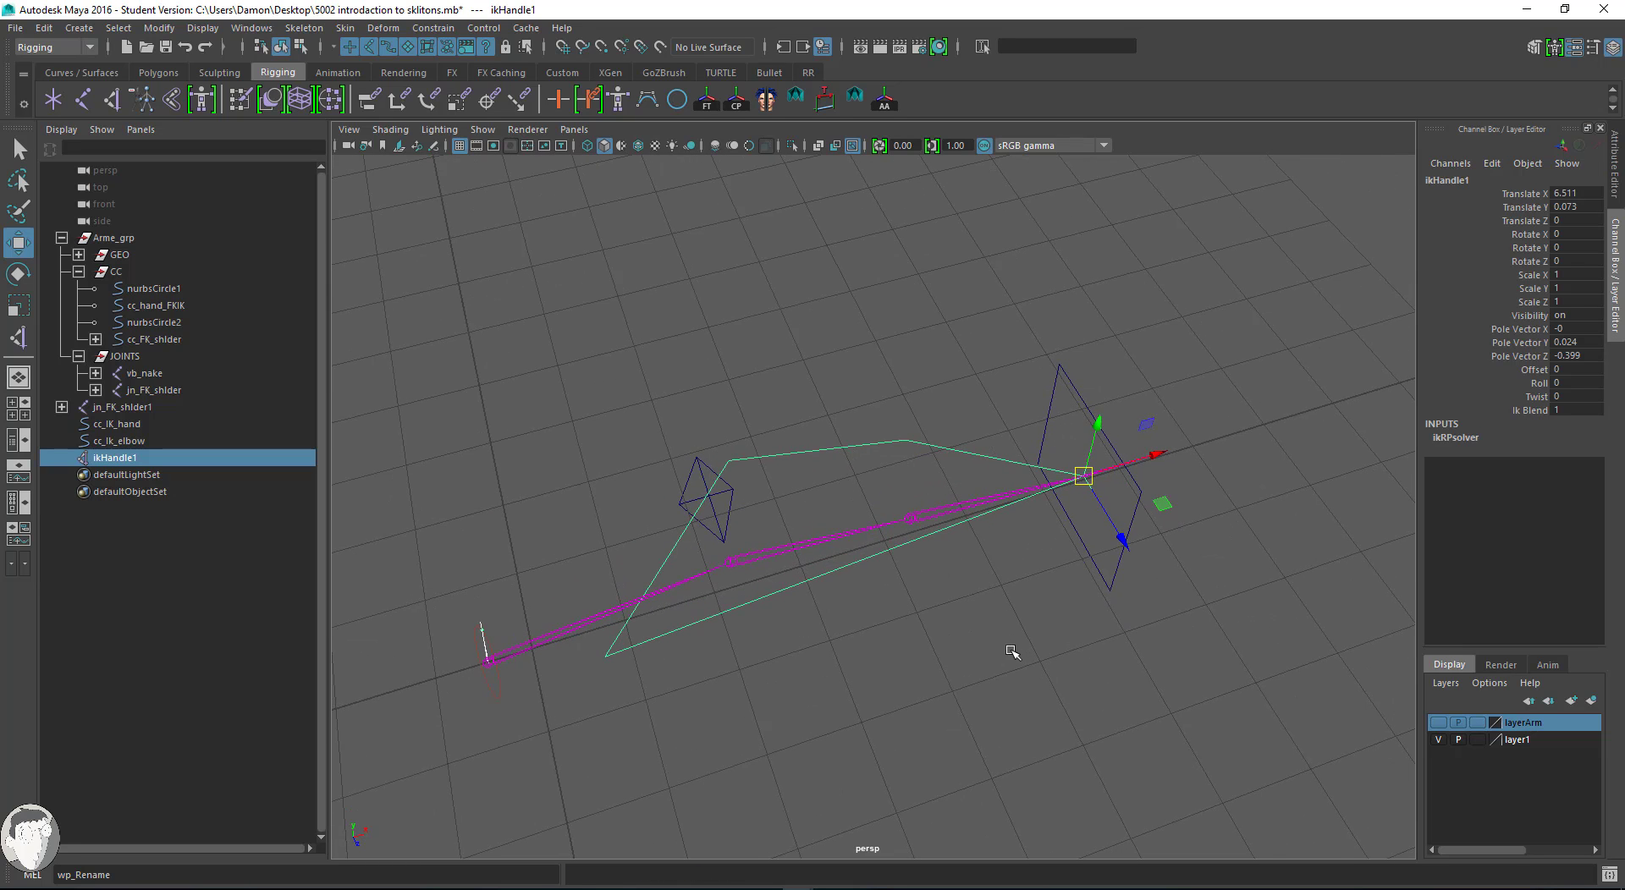
Delete the existing IK handle and create a new one from the duplicated chain's shoulder joint to the joint just past the elbow.
{"action": "key", "text": "Delete"}
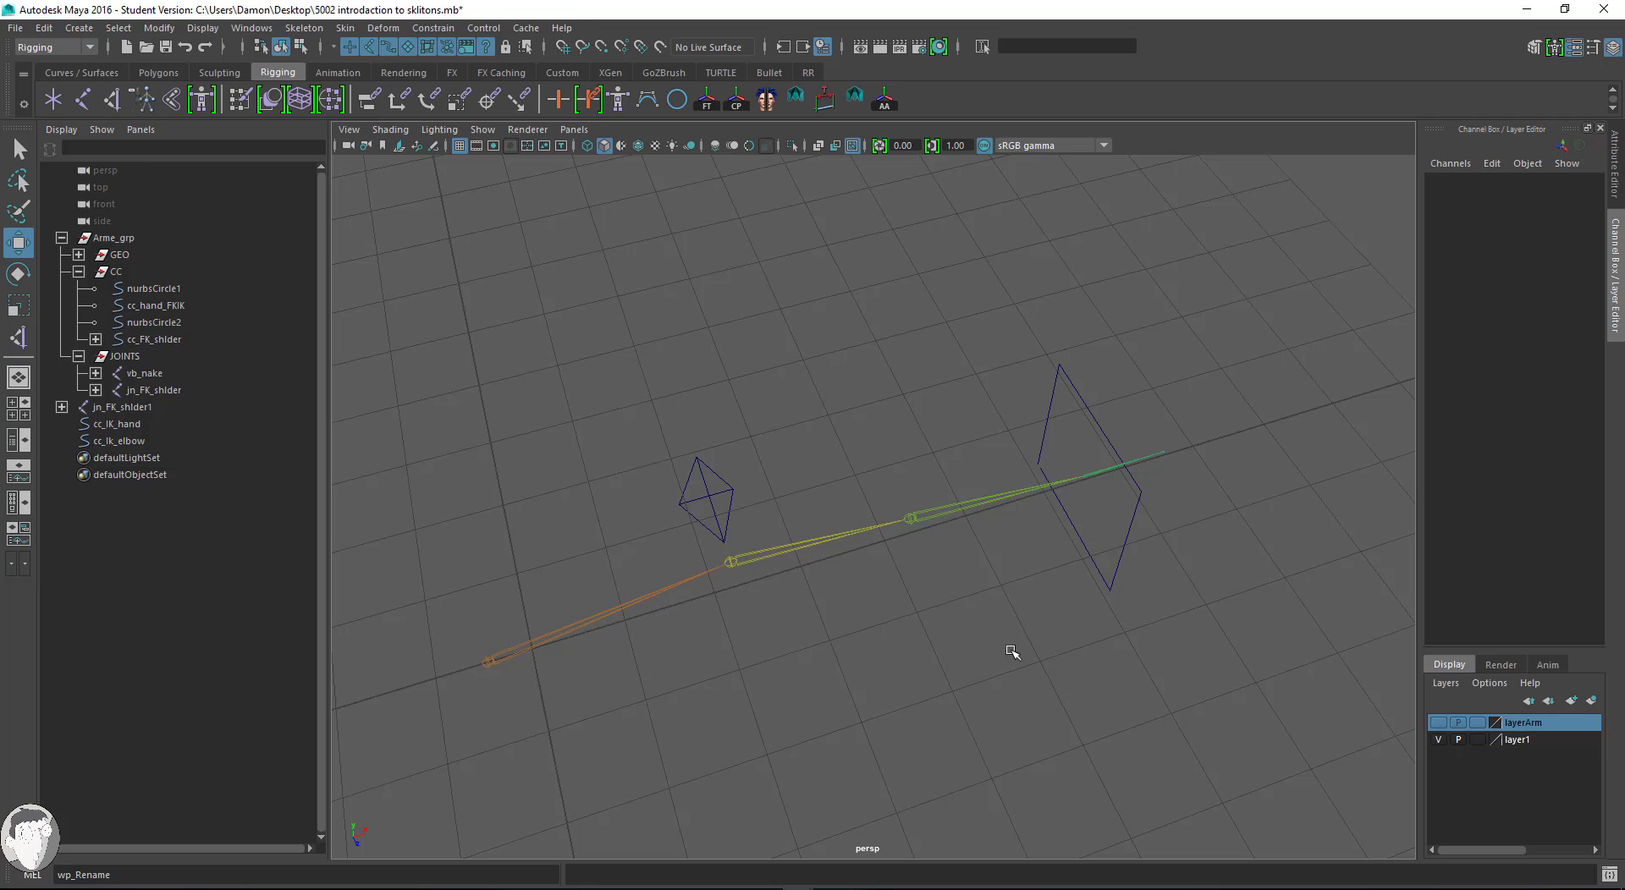
{"action": "left_click", "coordinate": [18, 336]}
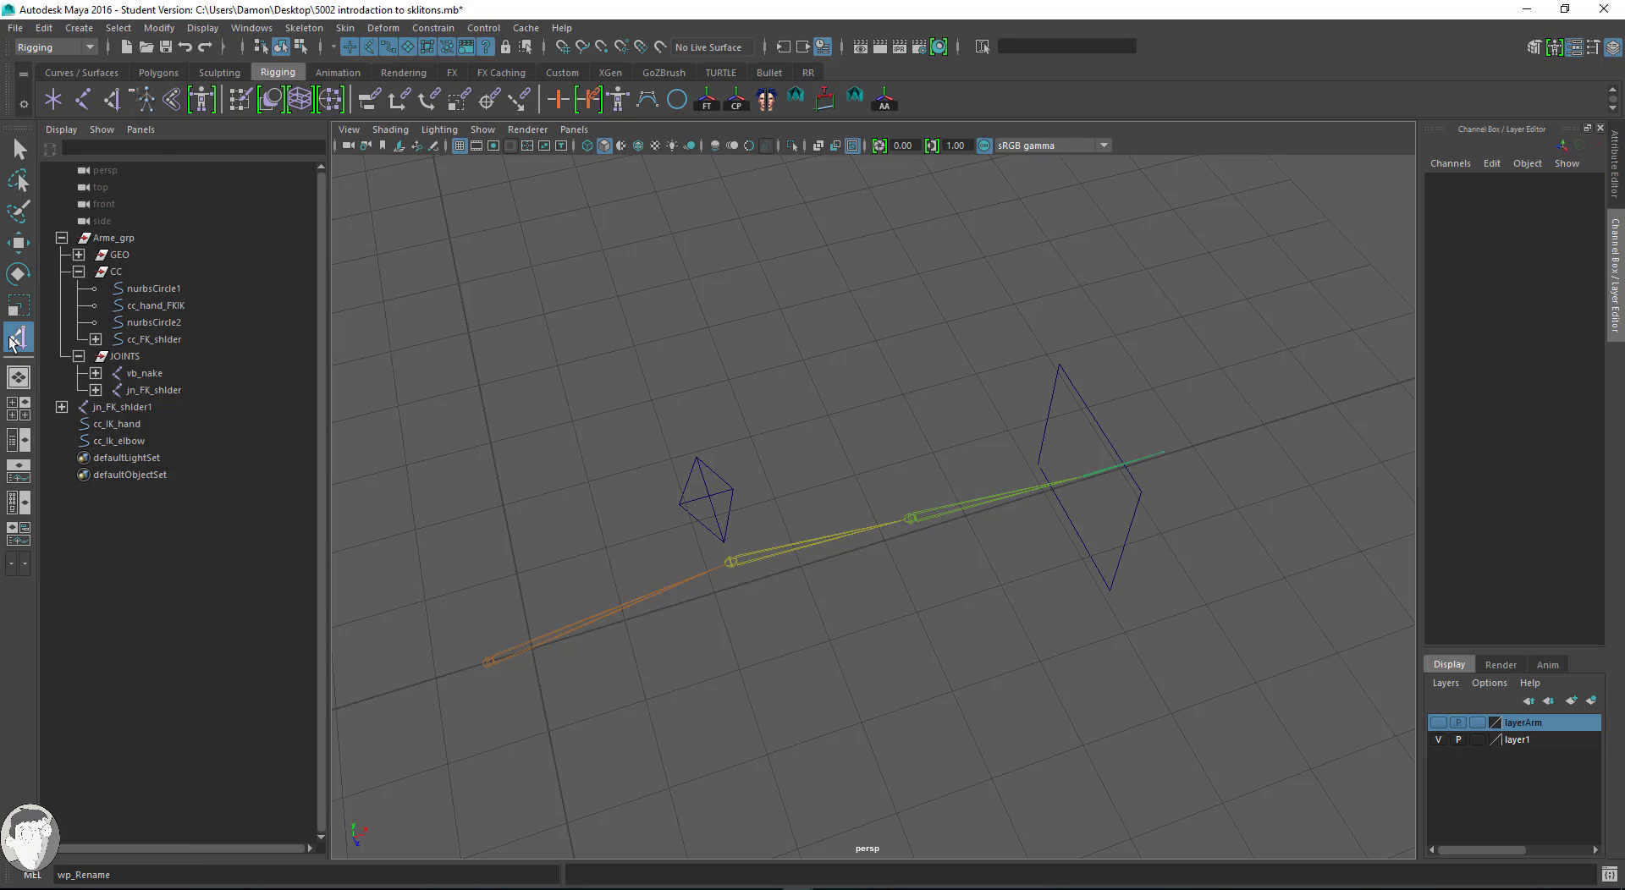
{"action": "left_click", "coordinate": [491, 661]}
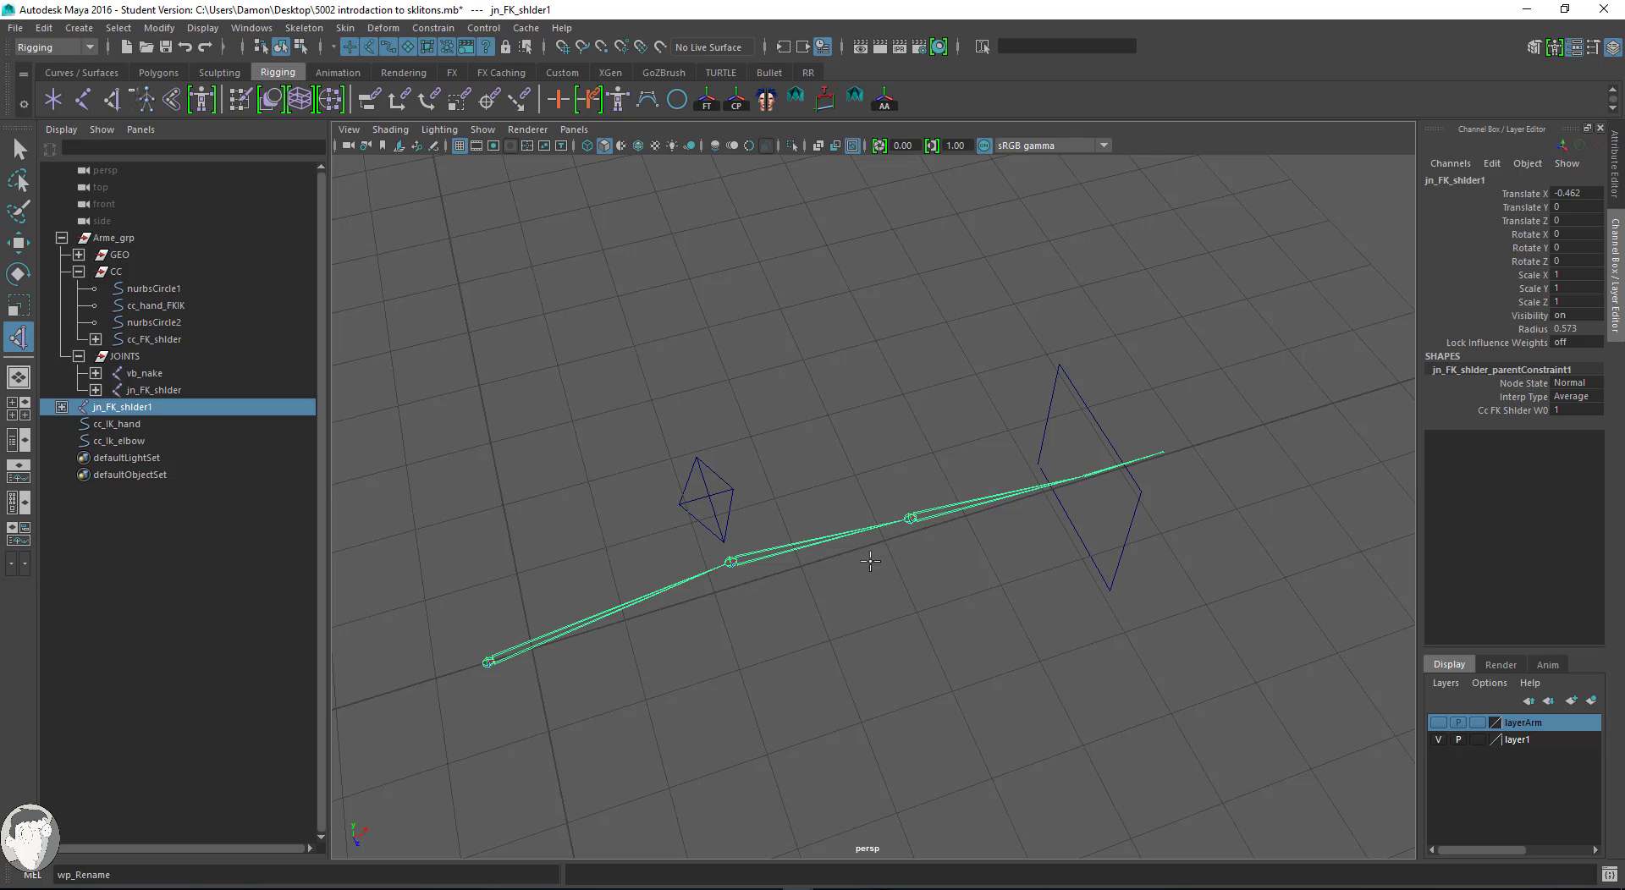
{"action": "left_click", "coordinate": [907, 518]}
{"action": "key", "text": "w"}
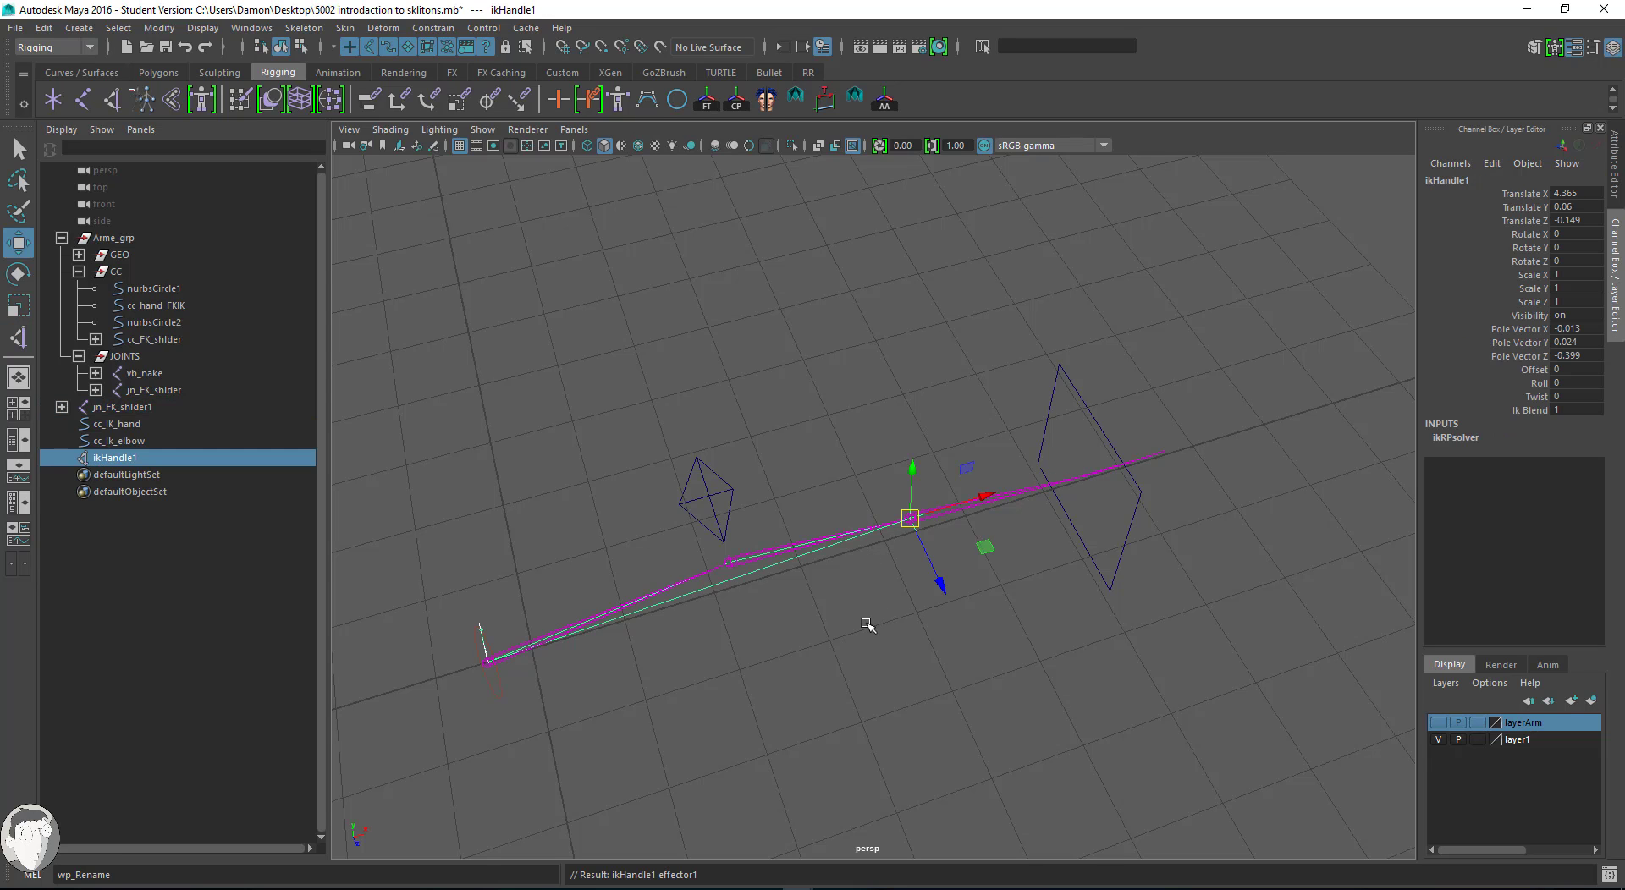
{"action": "left_click_drag", "start_coordinate": [866, 624], "coordinate": [1135, 508], "text": "alt"}
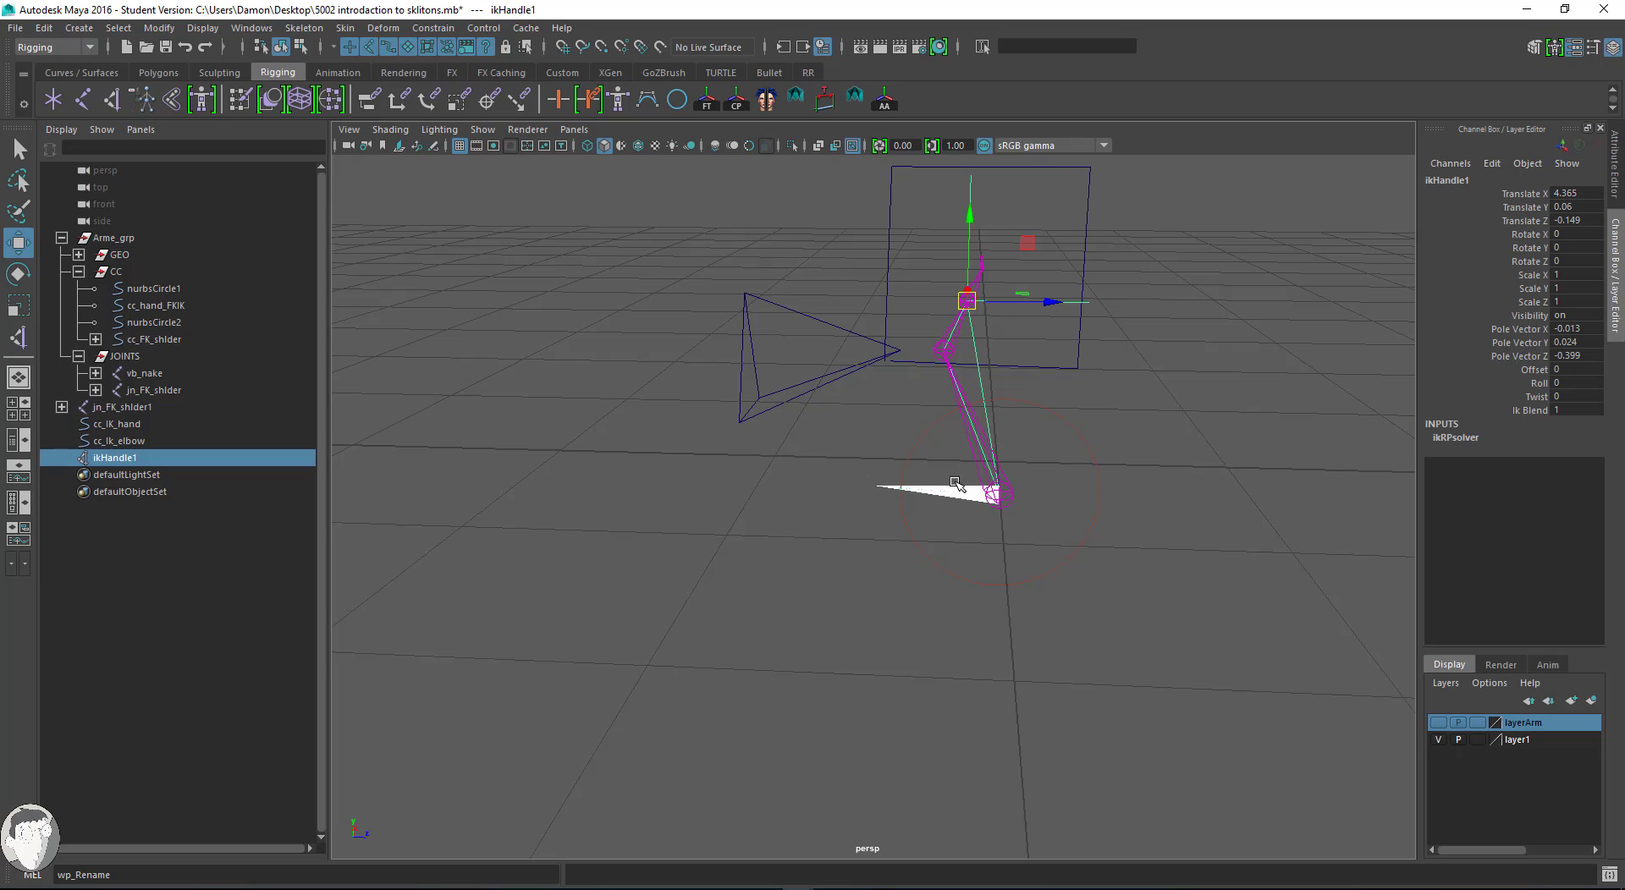
{"action": "left_click_drag", "start_coordinate": [809, 518], "coordinate": [855, 614], "text": "alt"}
Move jn_FK_shlder out of the JOINTS group to the top level of the scene hierarchy.
{"action": "left_click", "coordinate": [160, 391]}
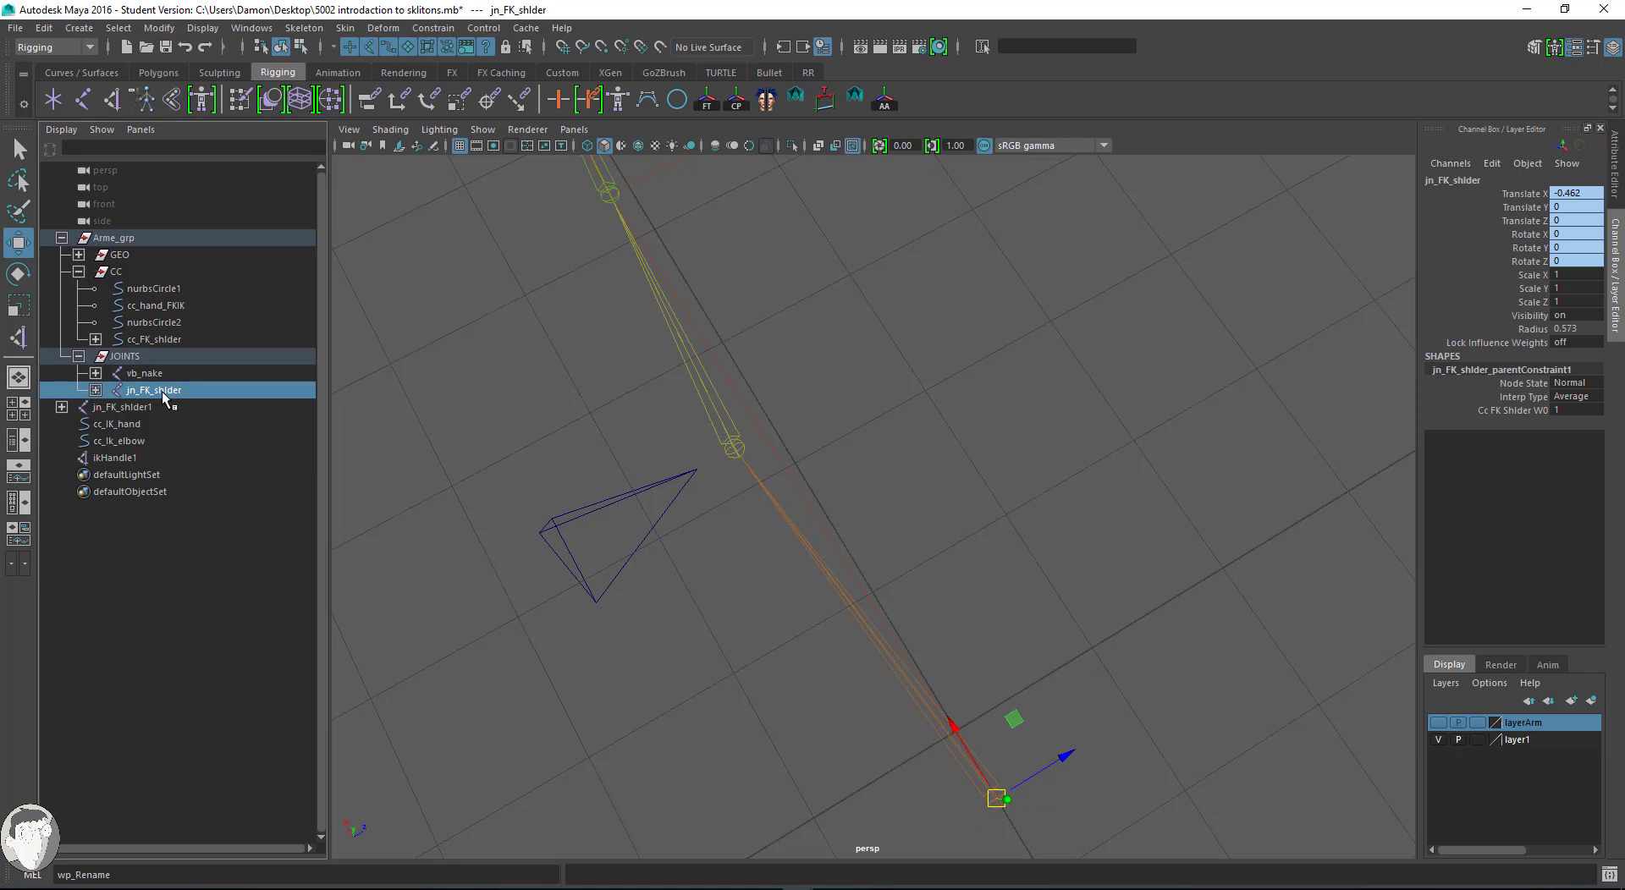
{"action": "left_click_drag", "start_coordinate": [166, 396], "coordinate": [174, 419]}
{"action": "left_click_drag", "start_coordinate": [860, 510], "coordinate": [1062, 460], "text": "alt"}
{"action": "right_click_drag", "start_coordinate": [1062, 461], "coordinate": [1358, 630], "text": "alt"}
{"action": "middle_click_drag", "start_coordinate": [1111, 623], "coordinate": [1316, 442], "text": "alt"}
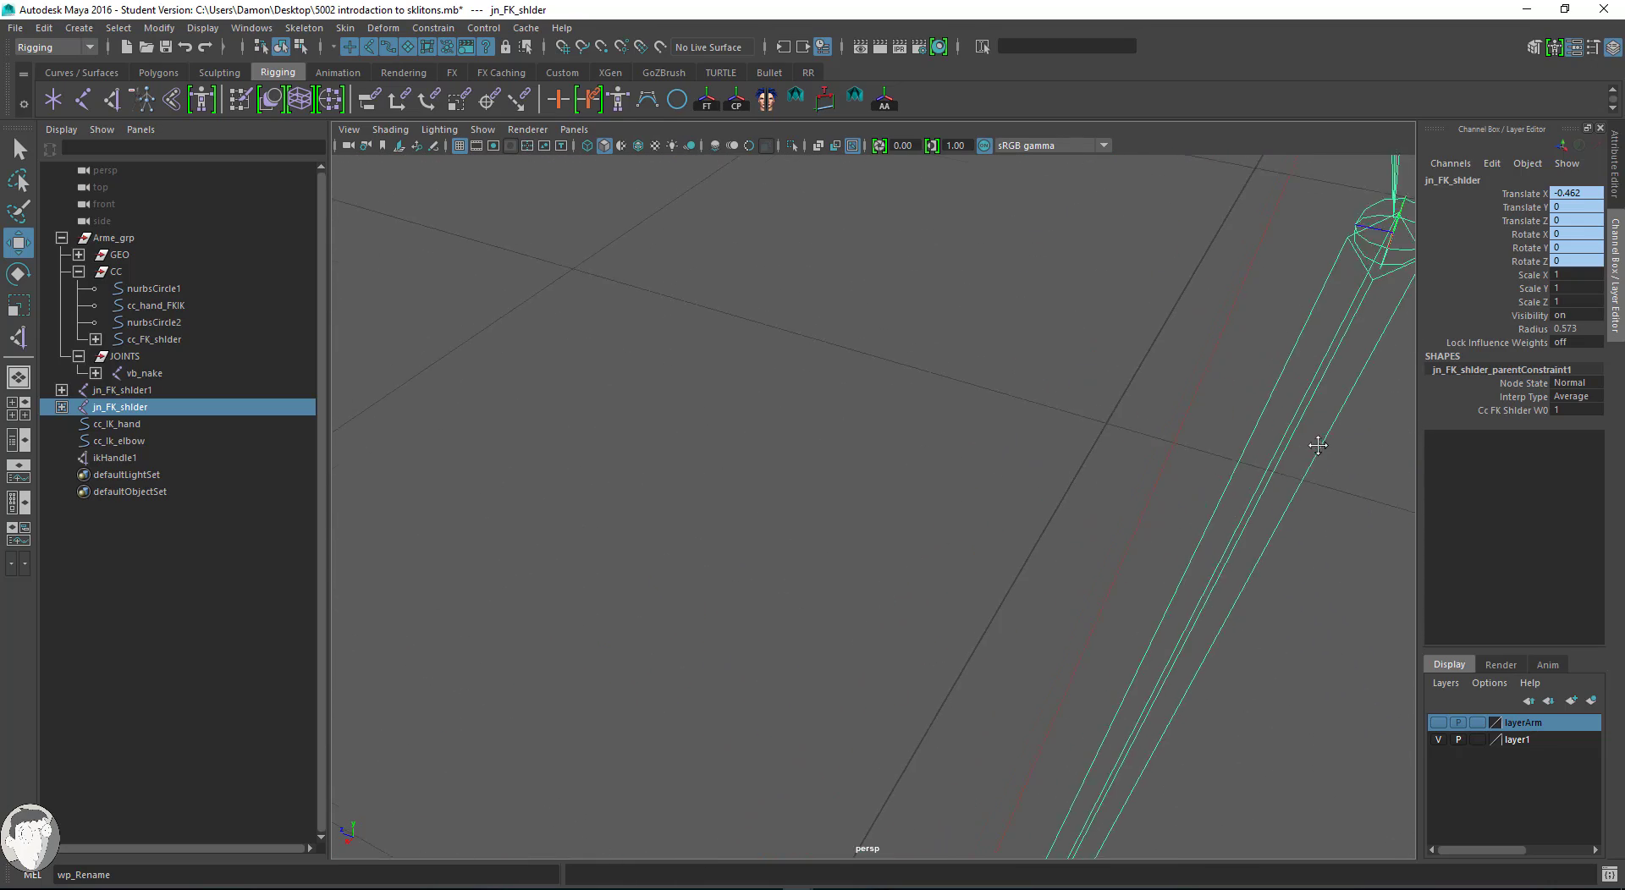
{"action": "right_click_drag", "start_coordinate": [1317, 443], "coordinate": [954, 544], "text": "alt"}
{"action": "middle_click_drag", "start_coordinate": [829, 755], "coordinate": [1130, 404], "text": "alt"}
{"action": "left_click_drag", "start_coordinate": [1125, 458], "coordinate": [917, 476], "text": "alt"}
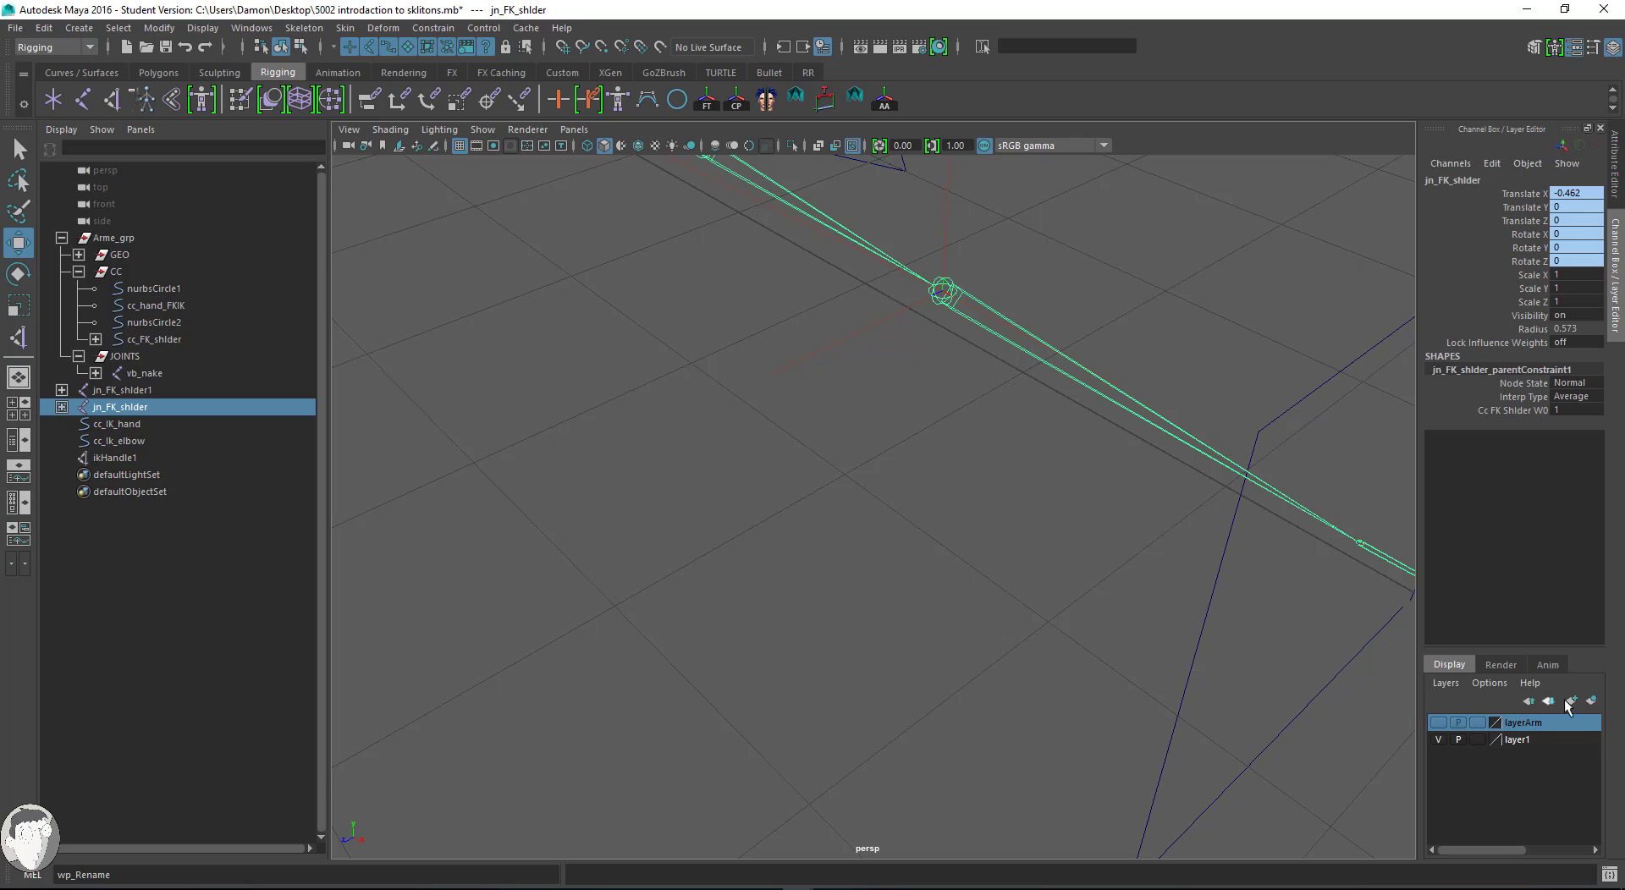
Create a display layer containing the jn_FK_shlder chain and set the layer colour to bright blue.
{"action": "left_click", "coordinate": [1590, 700]}
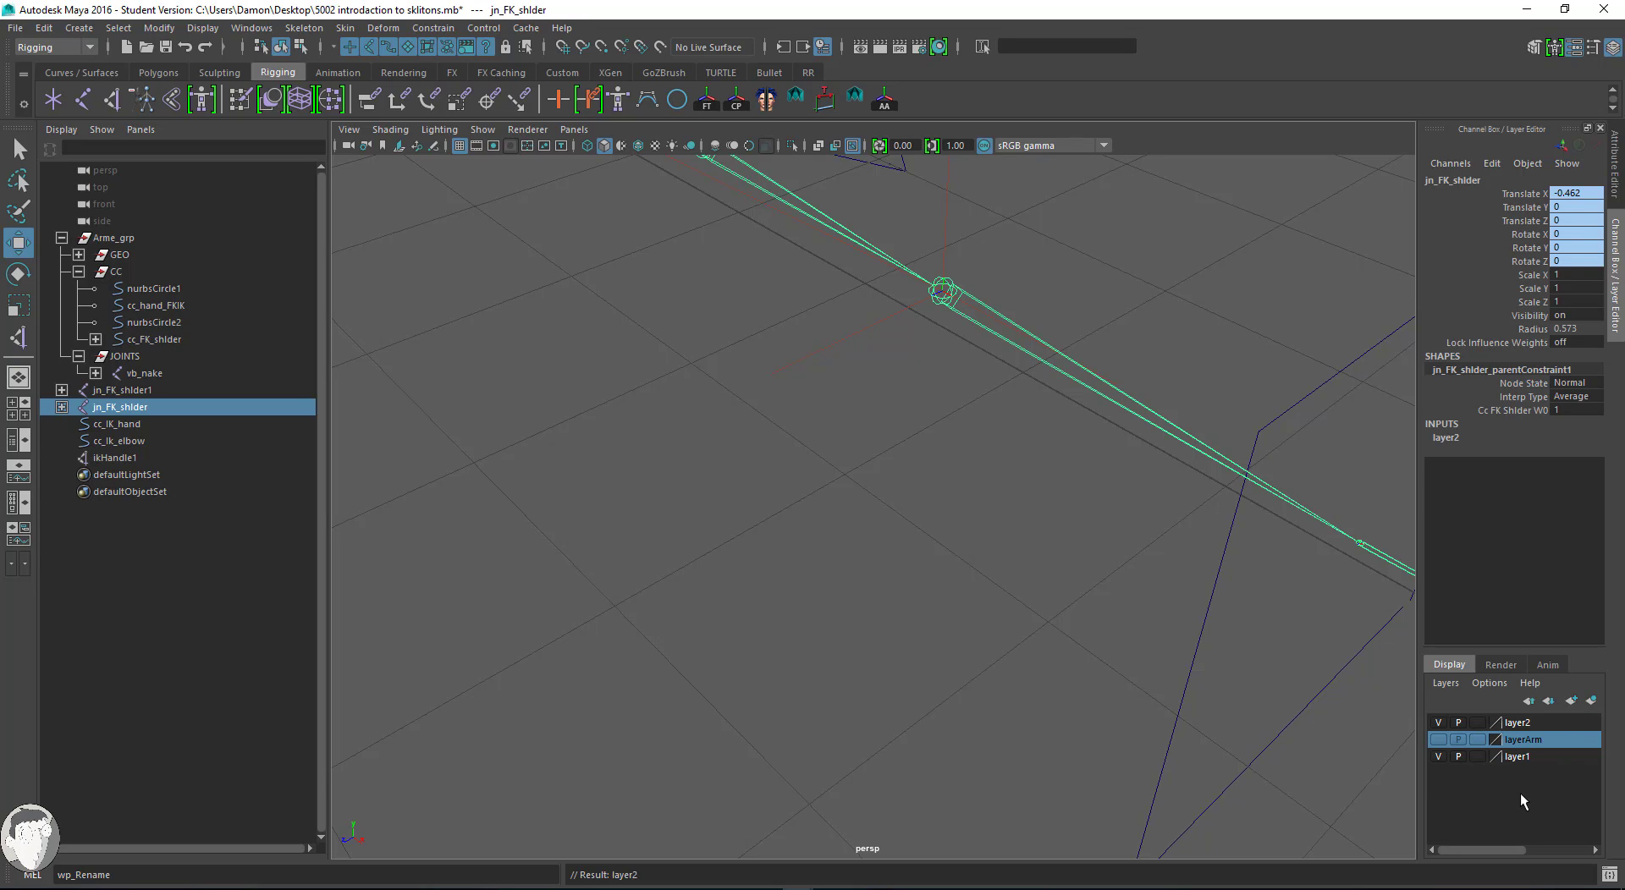
{"action": "left_click", "coordinate": [1523, 723]}
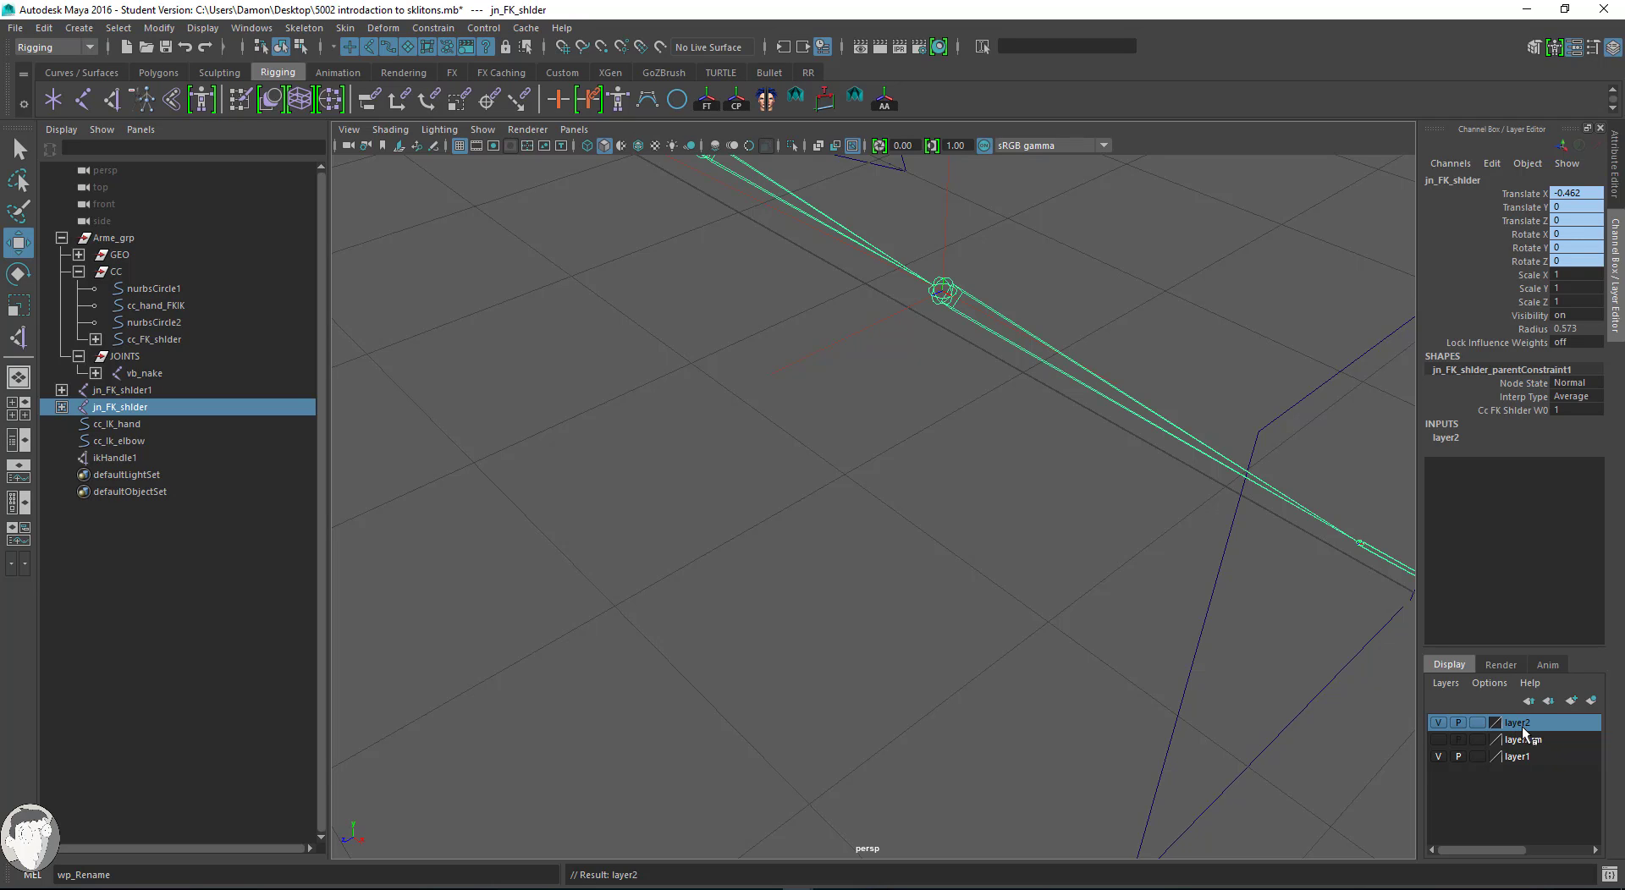
{"action": "double_click", "coordinate": [1515, 724]}
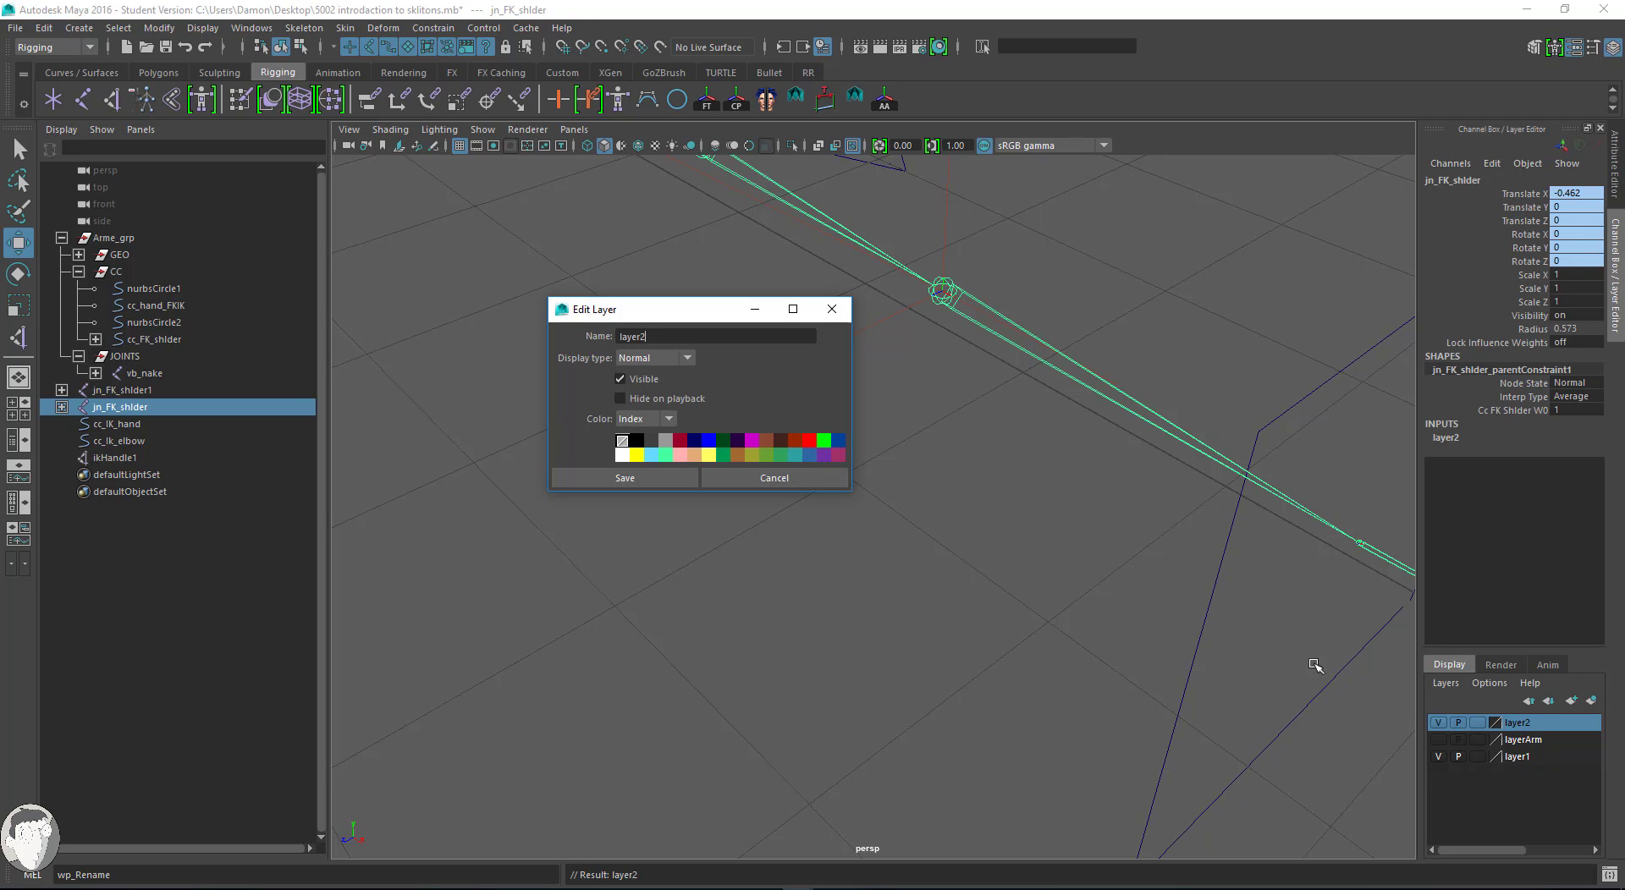
{"action": "left_click", "coordinate": [708, 441]}
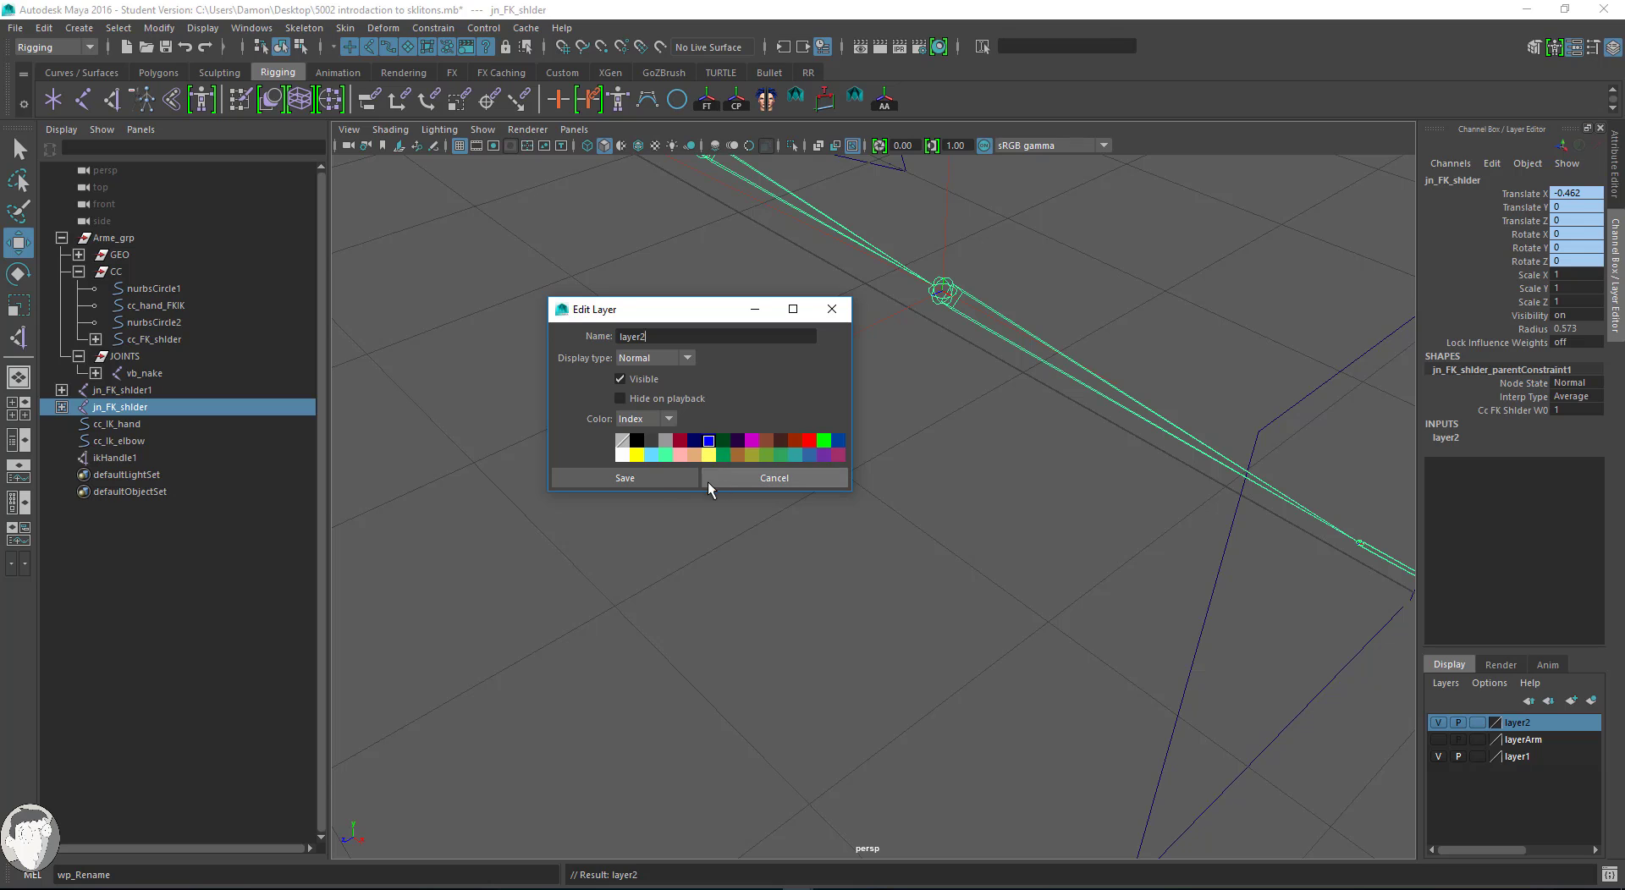
{"action": "left_click", "coordinate": [671, 479]}
{"action": "left_click", "coordinate": [1031, 458]}
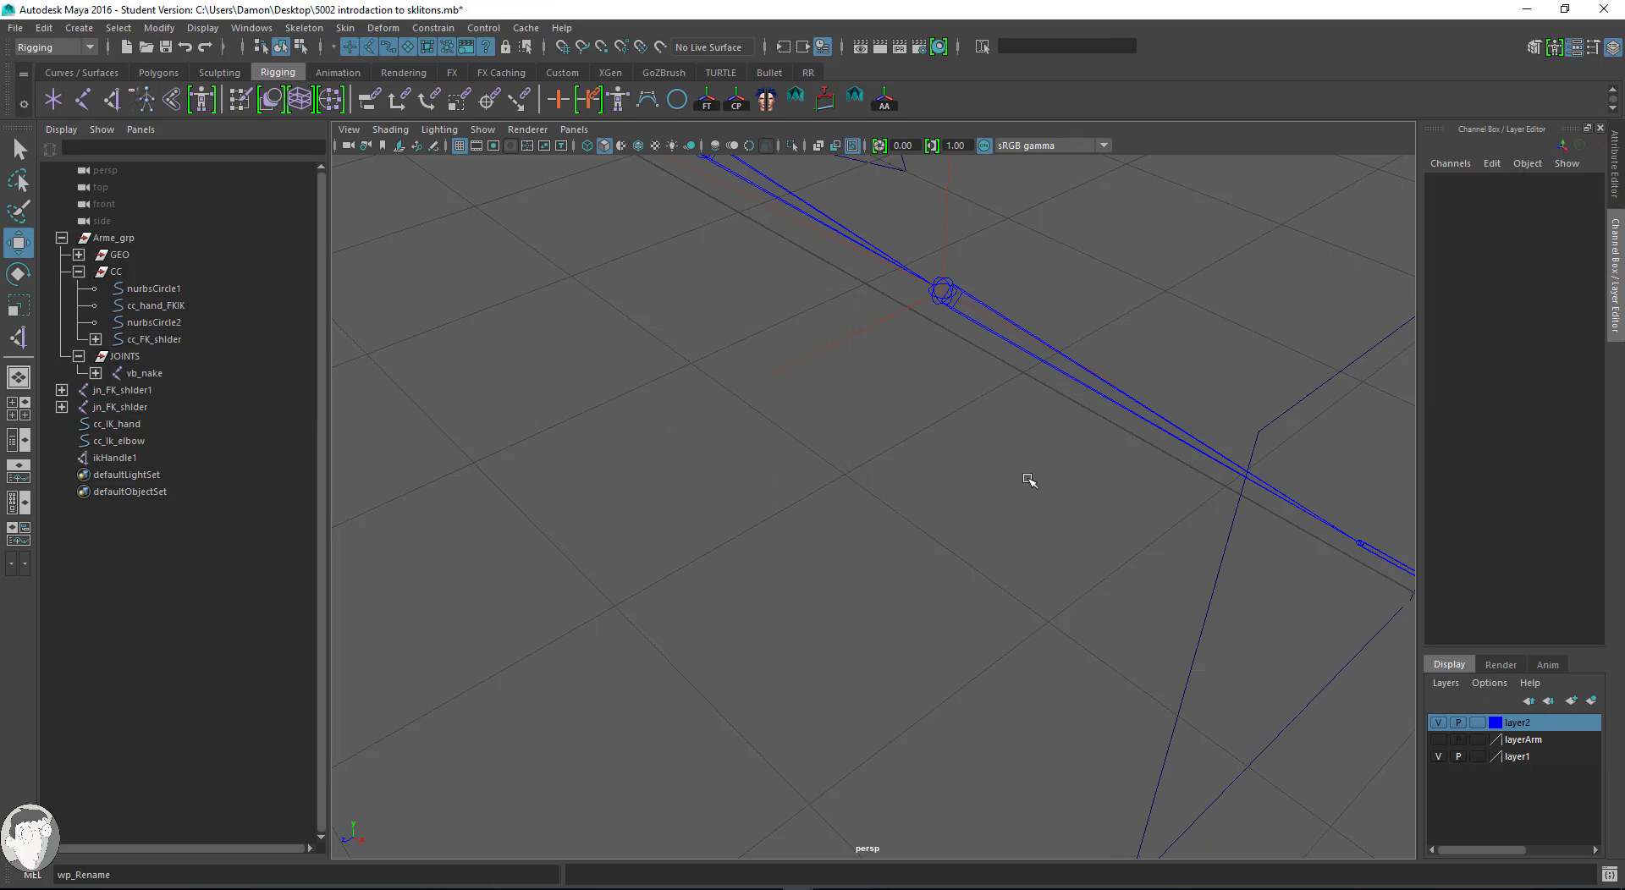
Compare the overlapping jn_FK_shlder1 and jn_FK_shlder chains by selecting each and switching layer2's visibility off and on.
{"action": "middle_click_drag", "start_coordinate": [910, 423], "coordinate": [1153, 484], "text": "alt"}
{"action": "right_click_drag", "start_coordinate": [1152, 484], "coordinate": [997, 461], "text": "alt"}
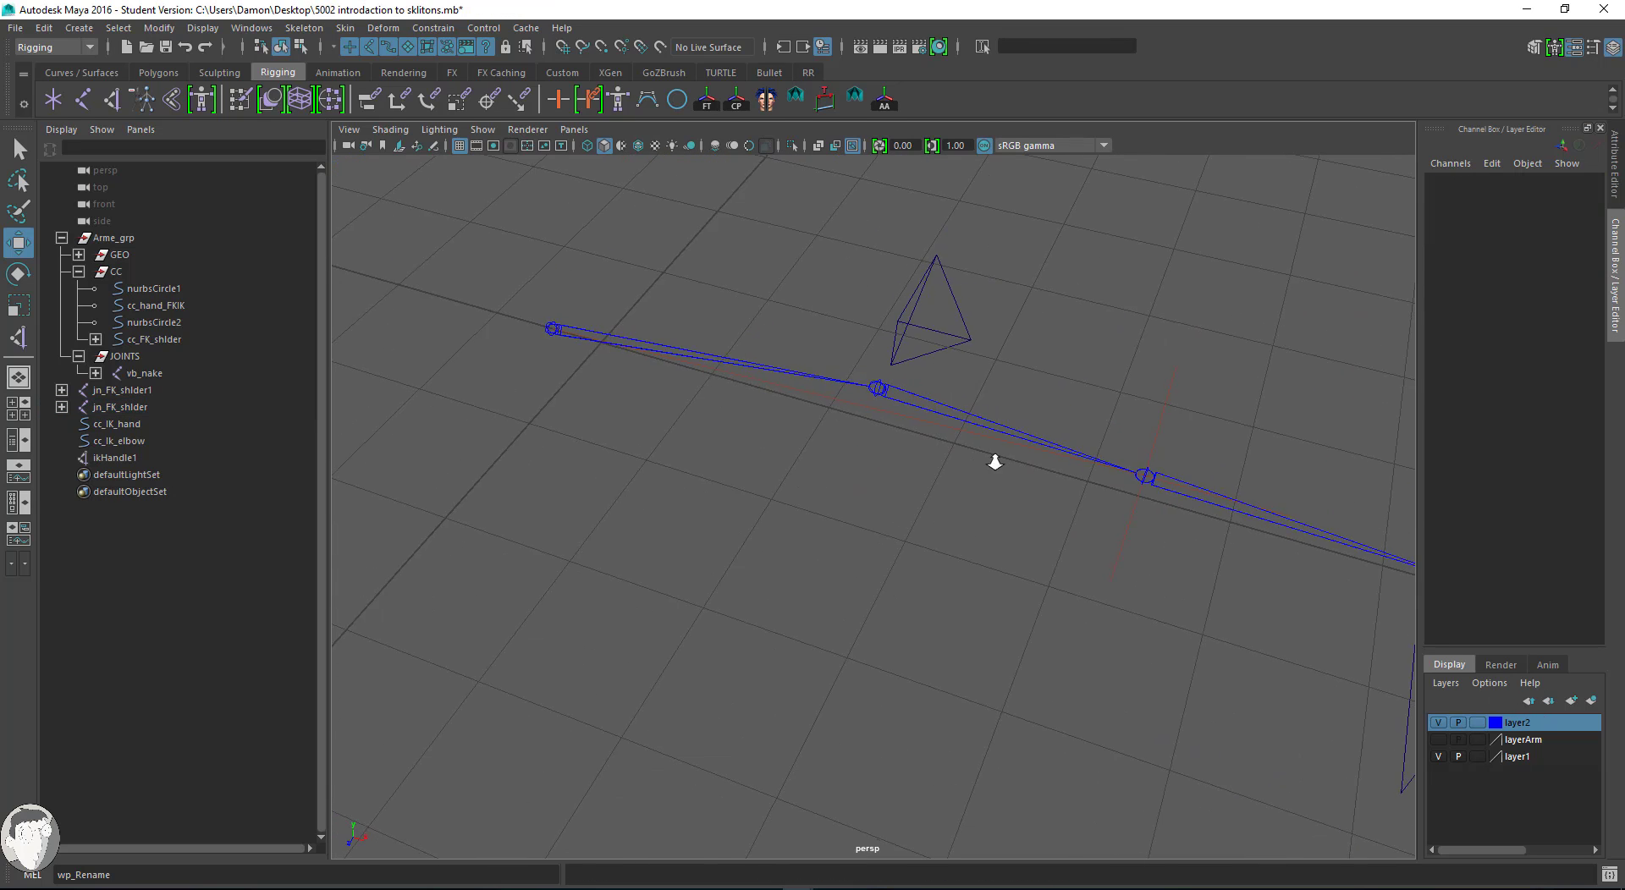
{"action": "left_click", "coordinate": [116, 392]}
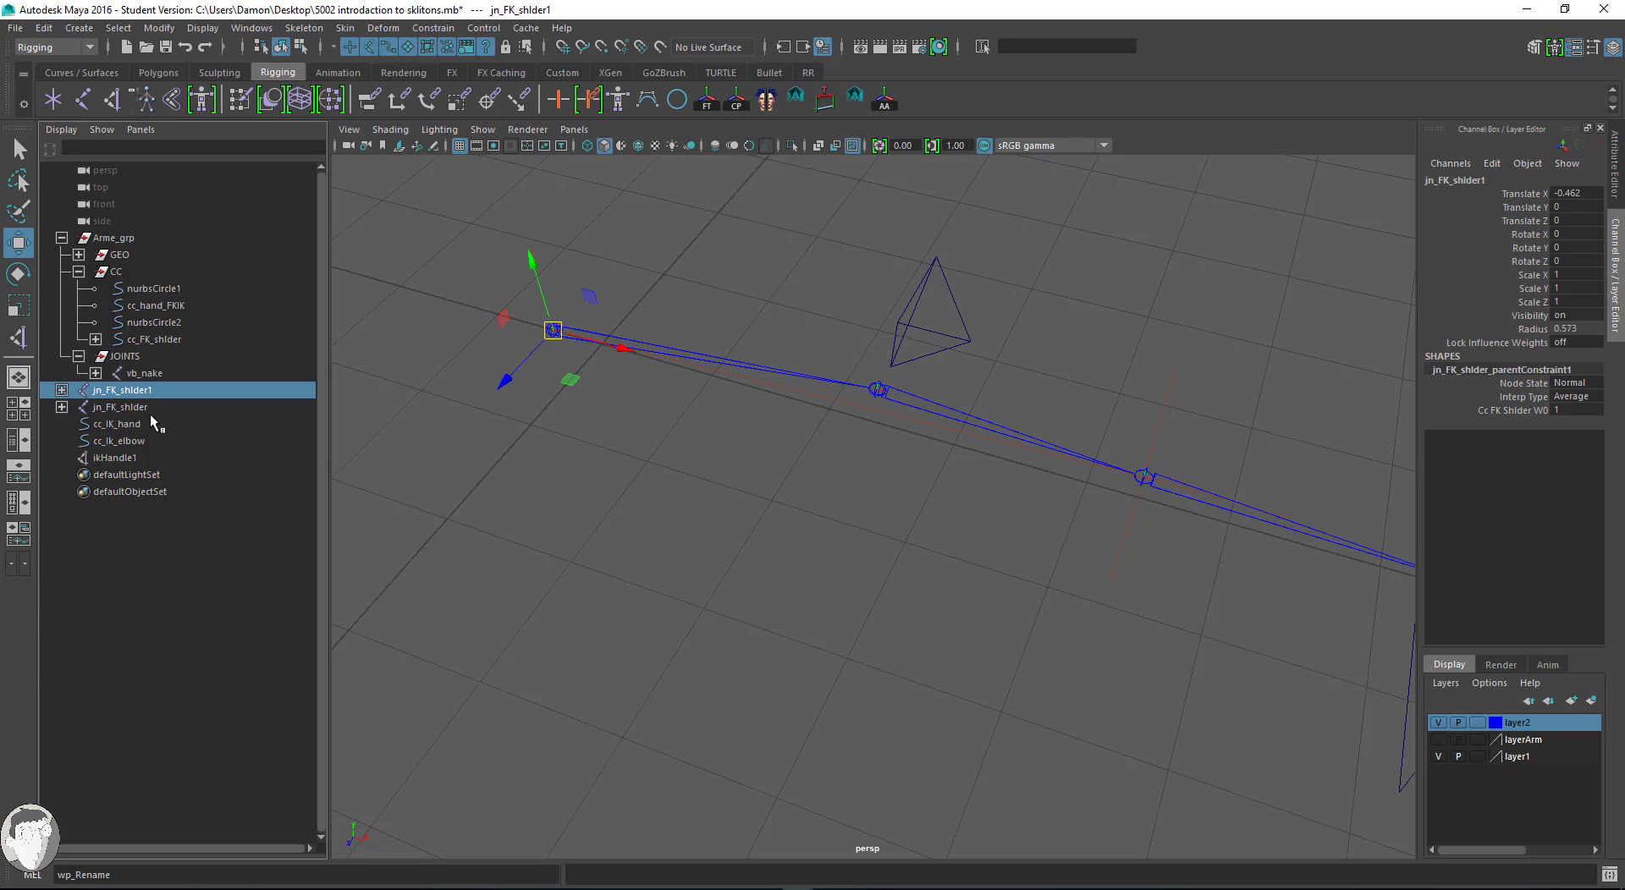
{"action": "left_click", "coordinate": [135, 410]}
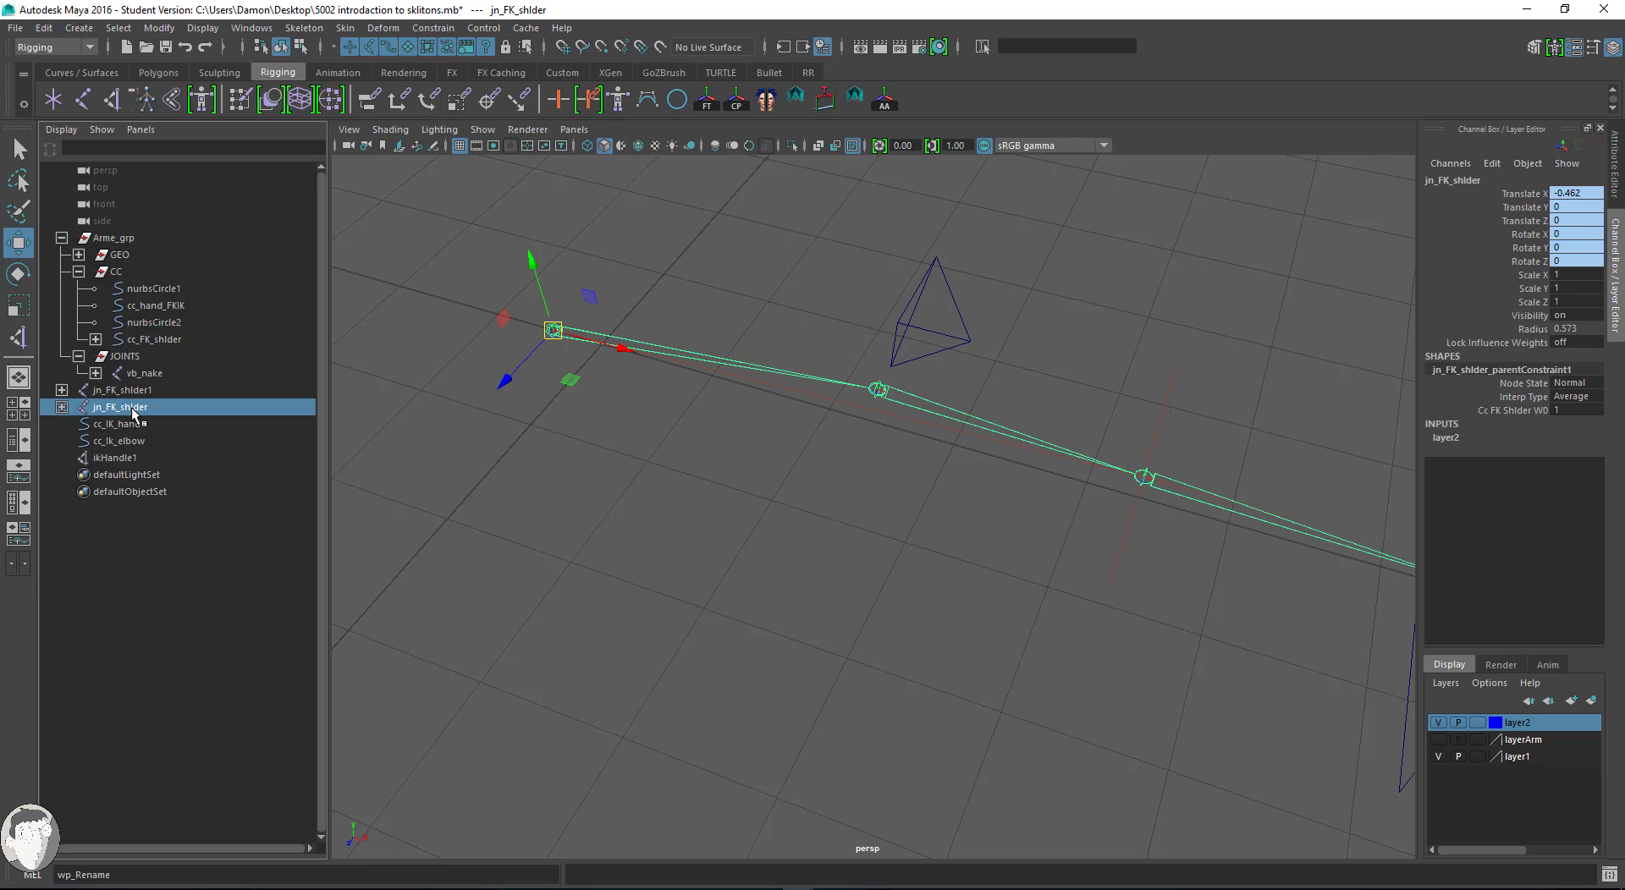
{"action": "left_click", "coordinate": [1439, 724]}
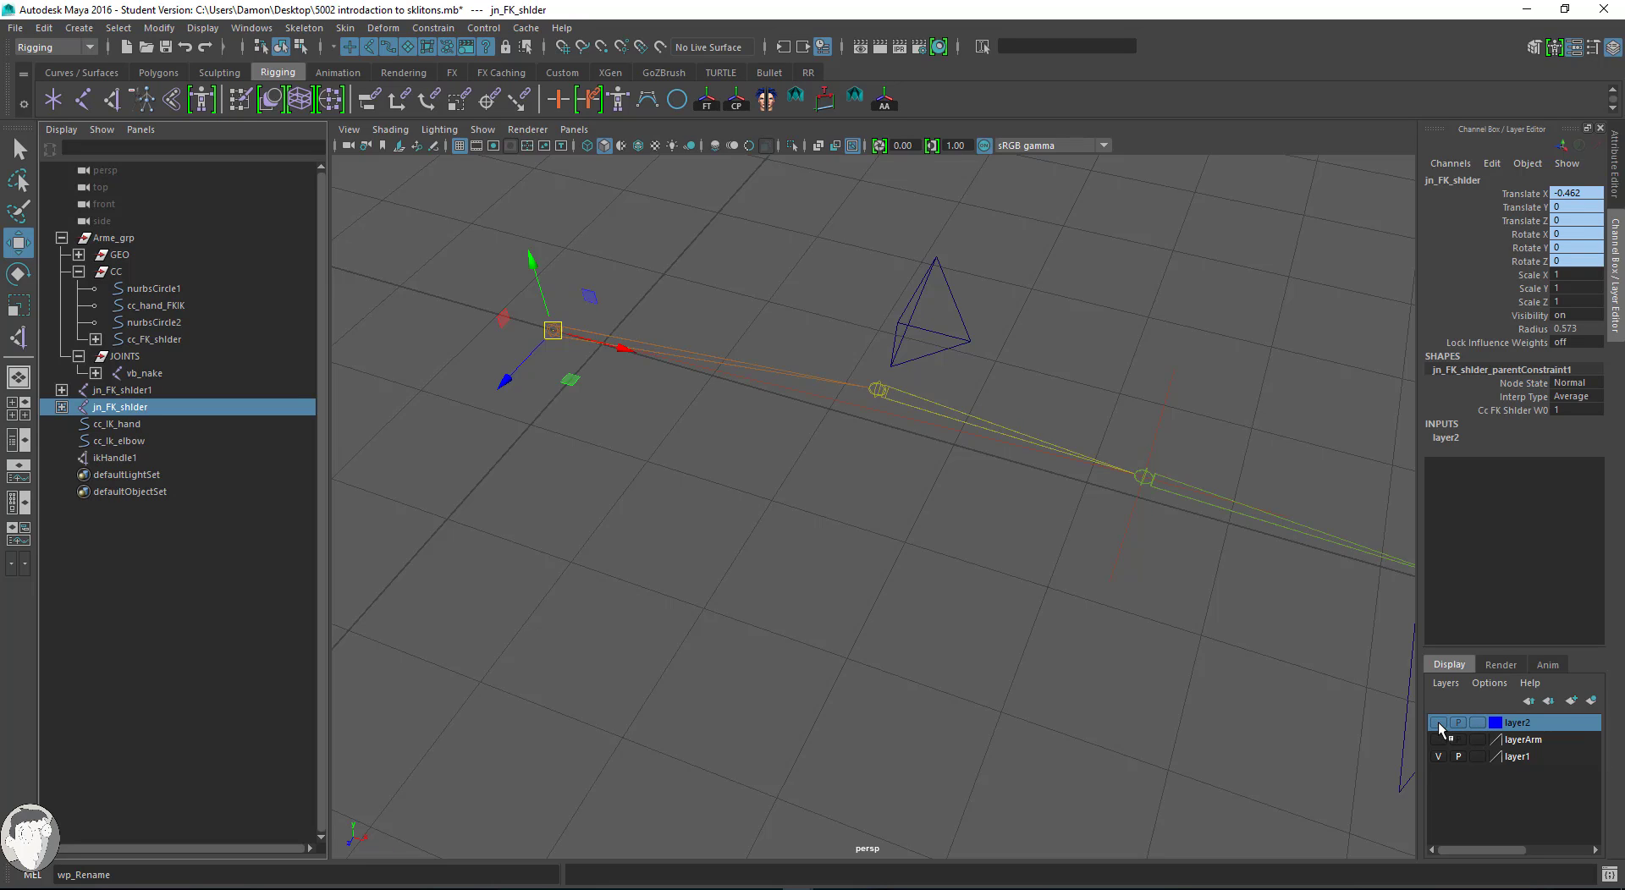
{"action": "left_click", "coordinate": [1439, 722]}
Create a display layer with the jn_FK_shlder1 joint assigned and set the layer colour to pale yellow.
{"action": "left_click", "coordinate": [121, 390]}
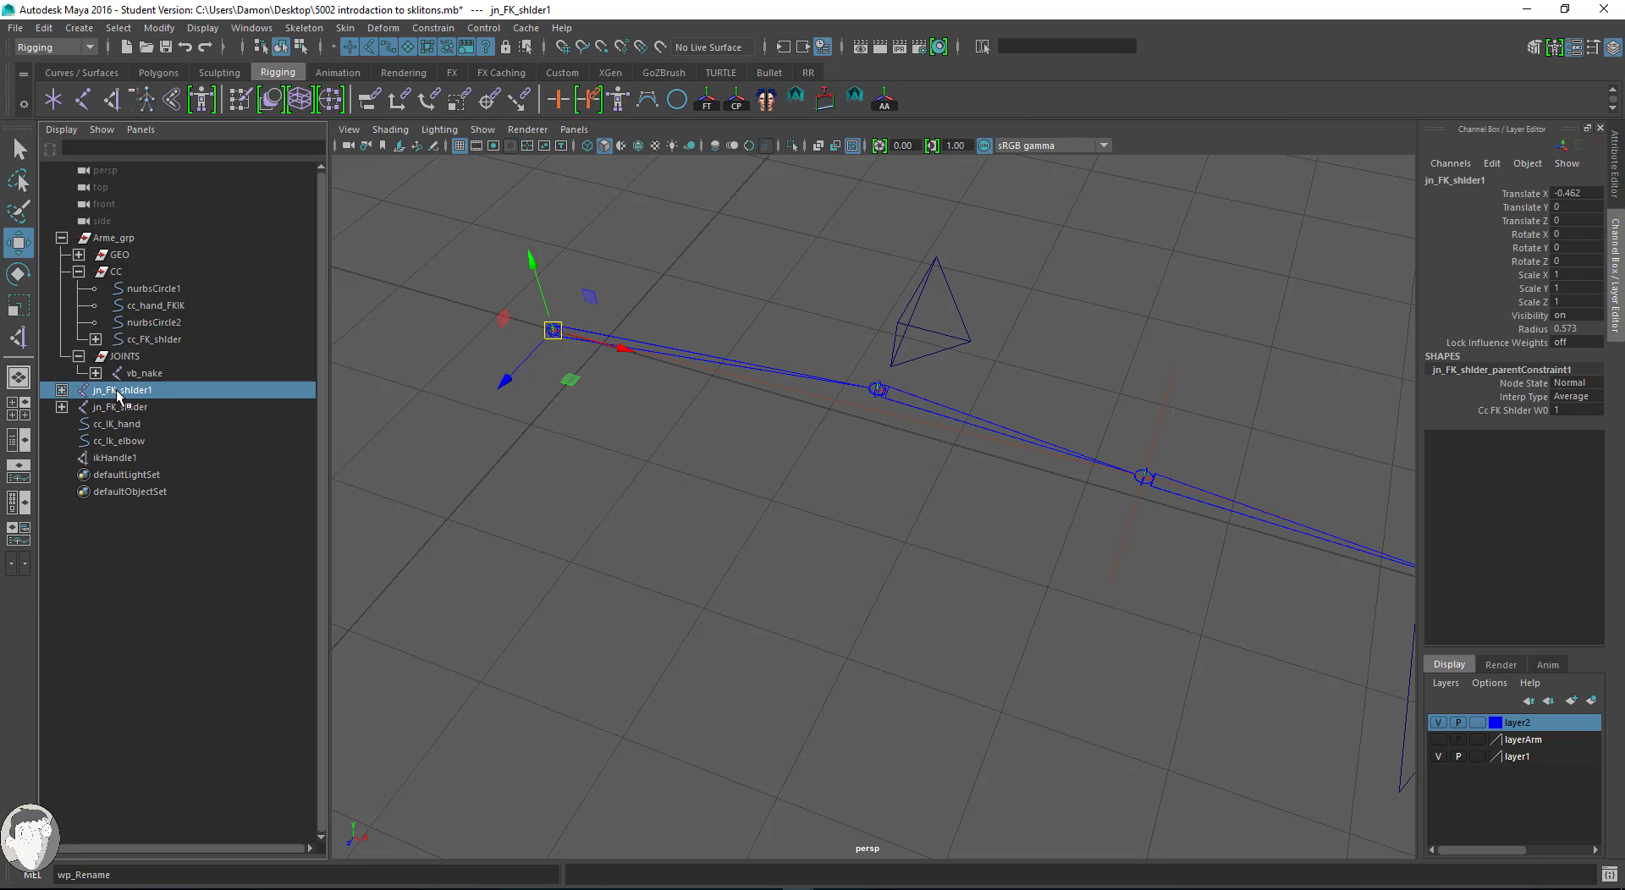
{"action": "left_click", "coordinate": [1588, 702]}
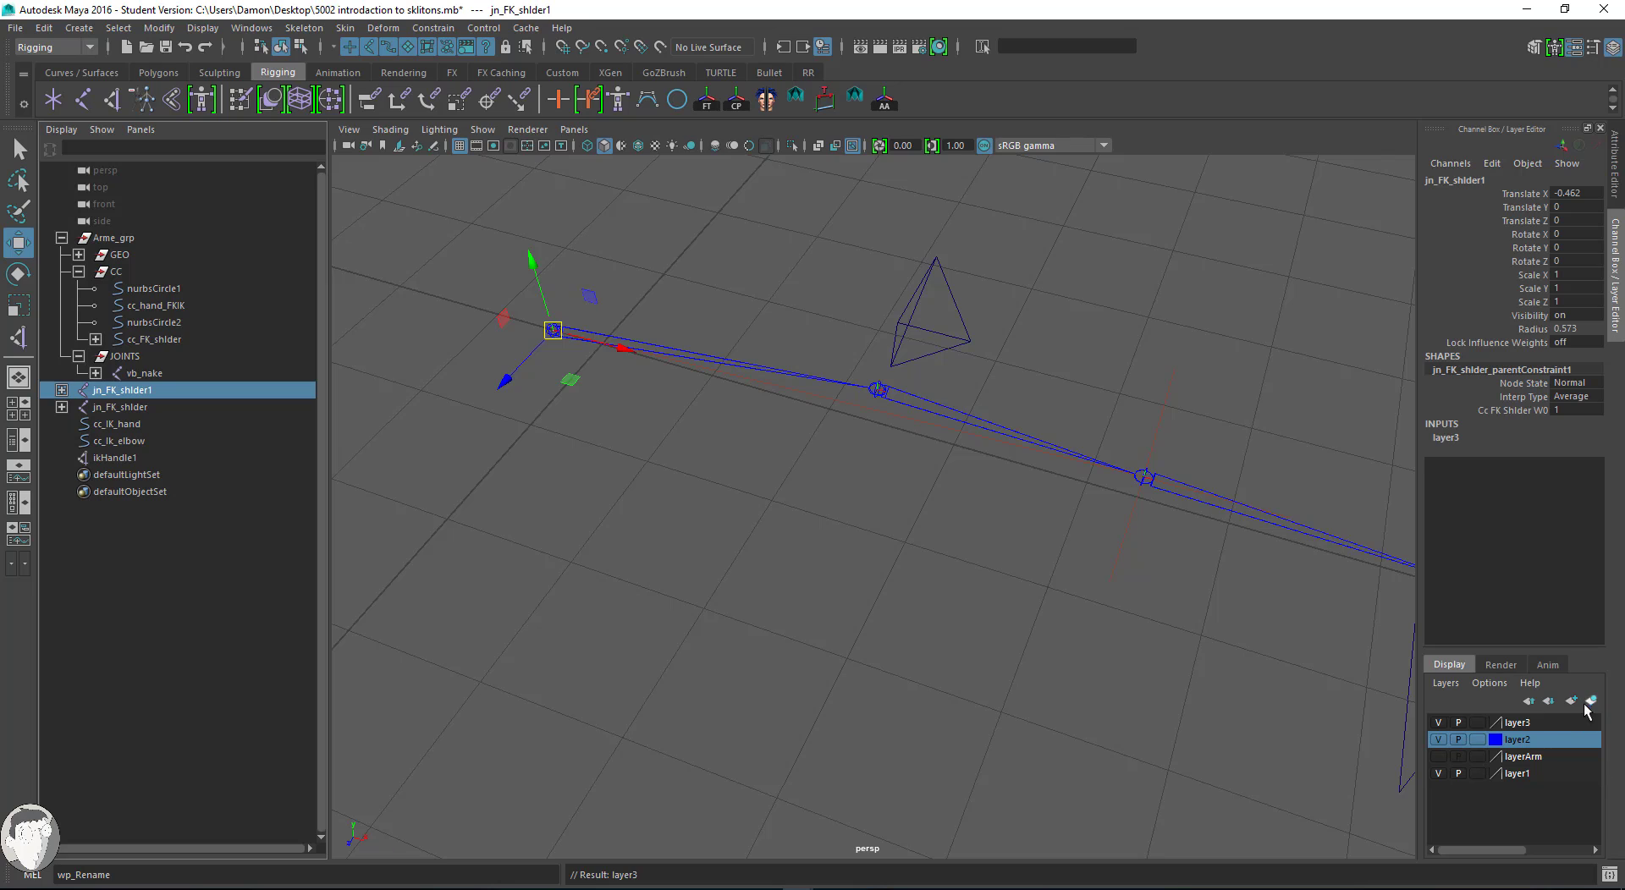
{"action": "double_click", "coordinate": [1519, 723]}
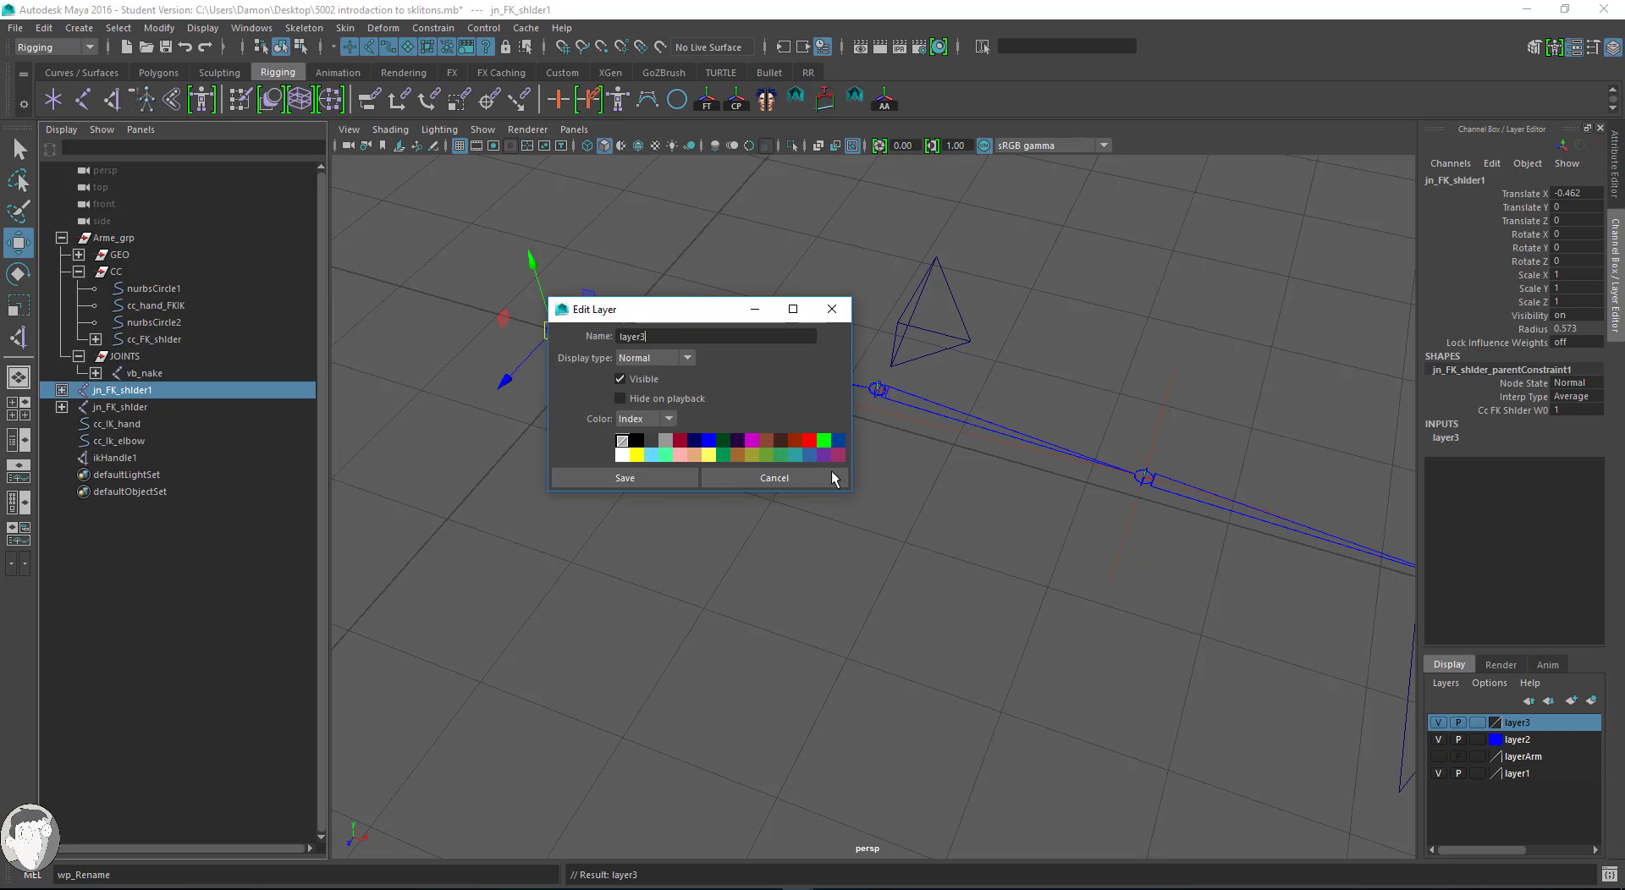
{"action": "left_click", "coordinate": [707, 455]}
{"action": "left_click", "coordinate": [683, 475]}
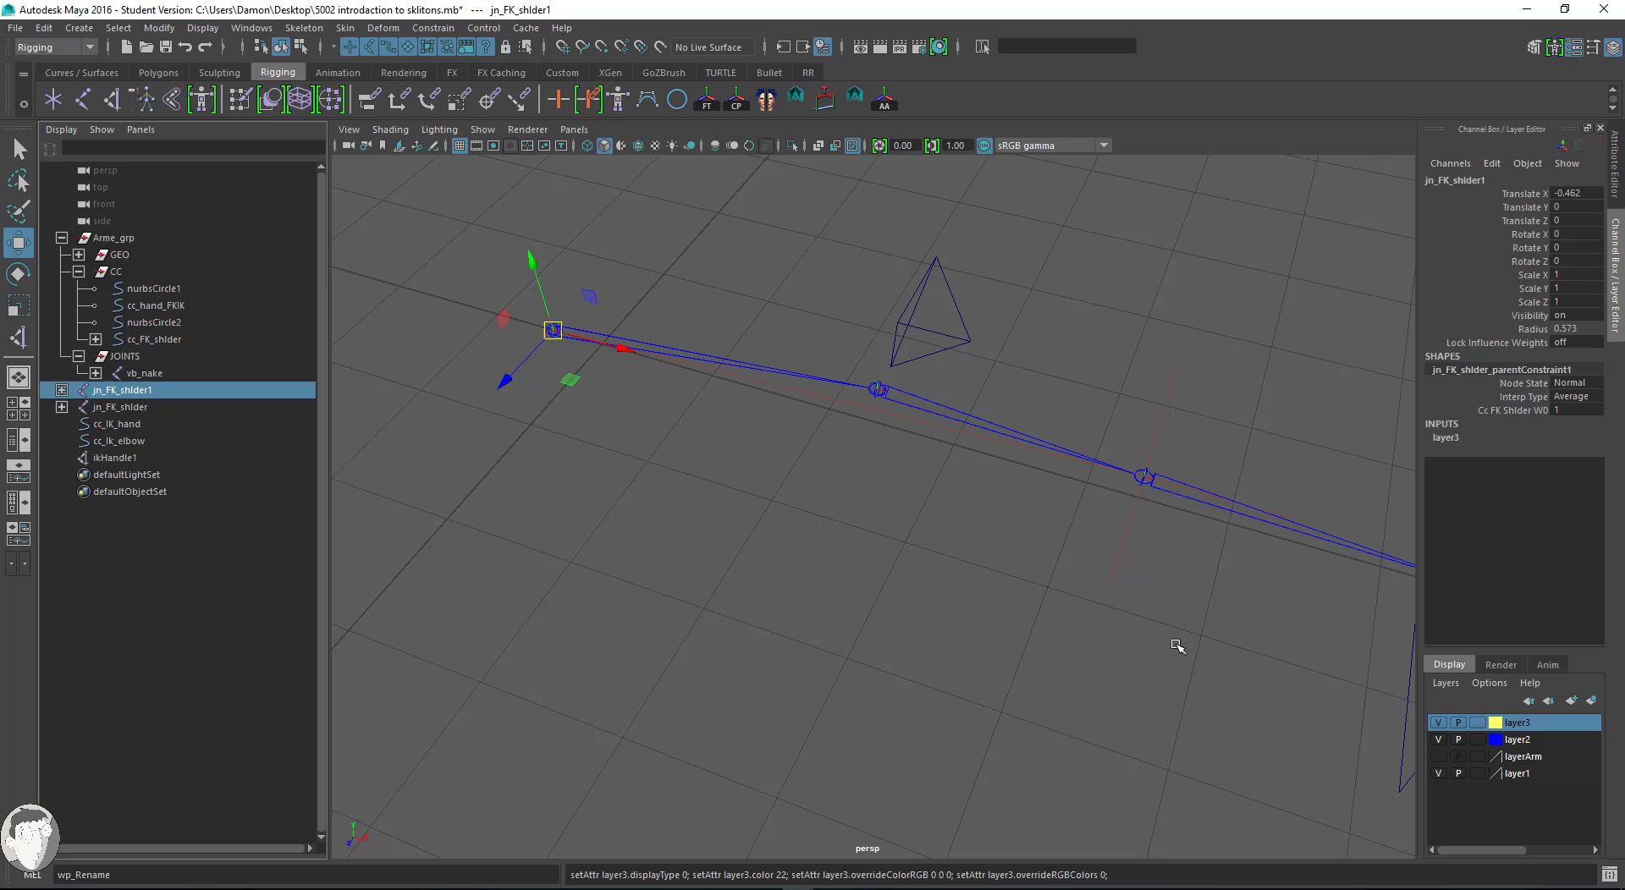
Rename the duplicated shoulder joint jn_FK_shlder1 as jn_IK_shlder.
{"action": "double_click", "coordinate": [110, 390]}
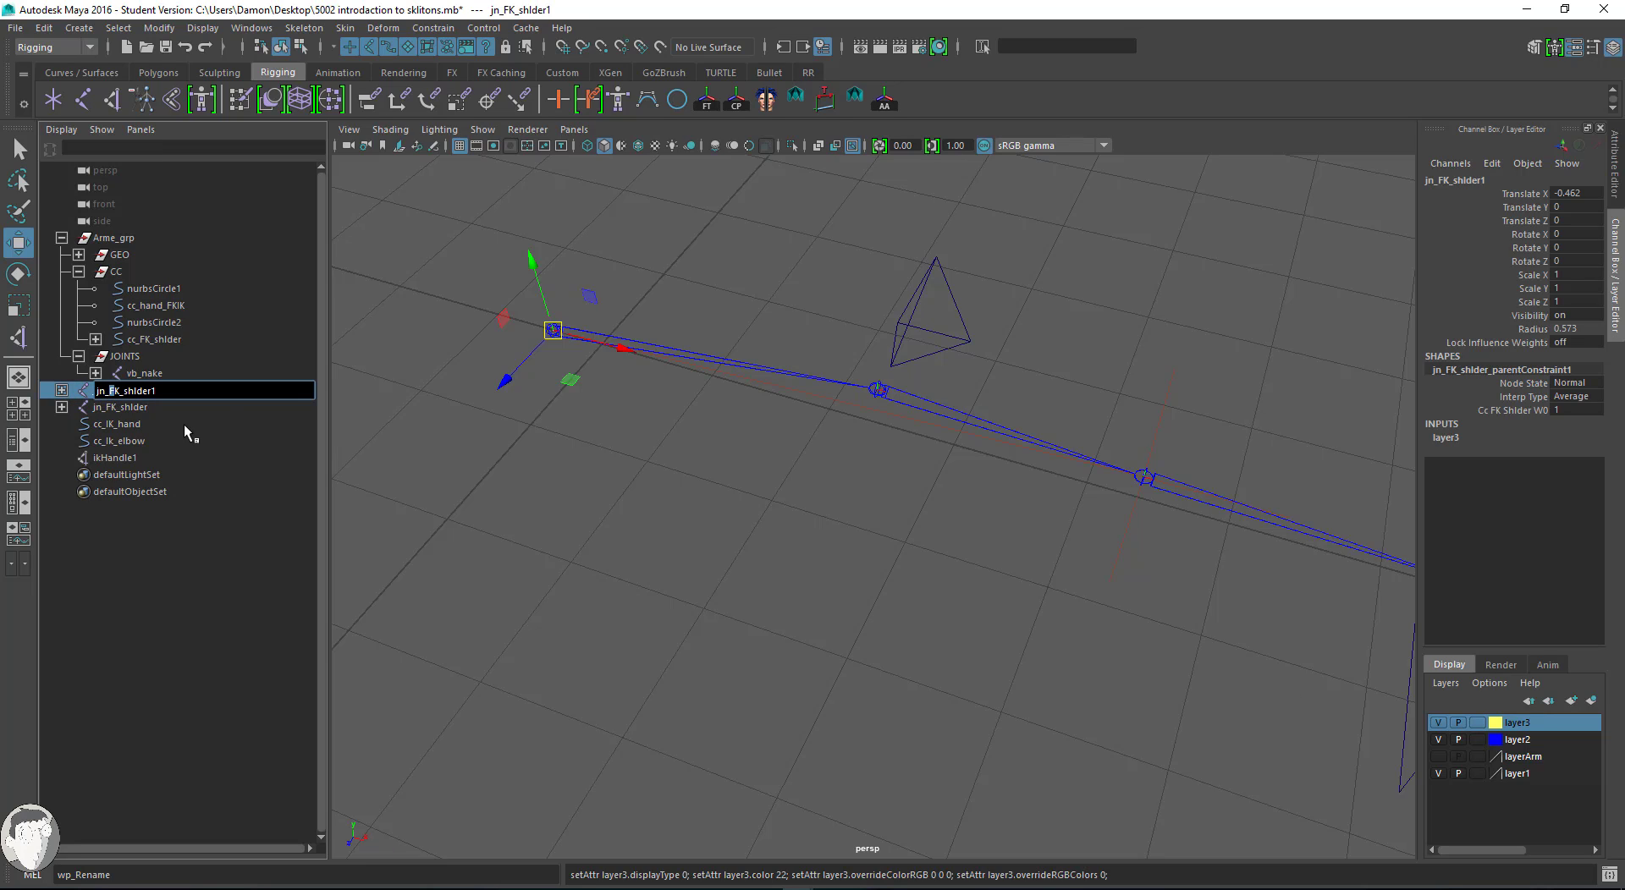
{"action": "type", "text": "I"}
{"action": "left_click", "coordinate": [164, 512]}
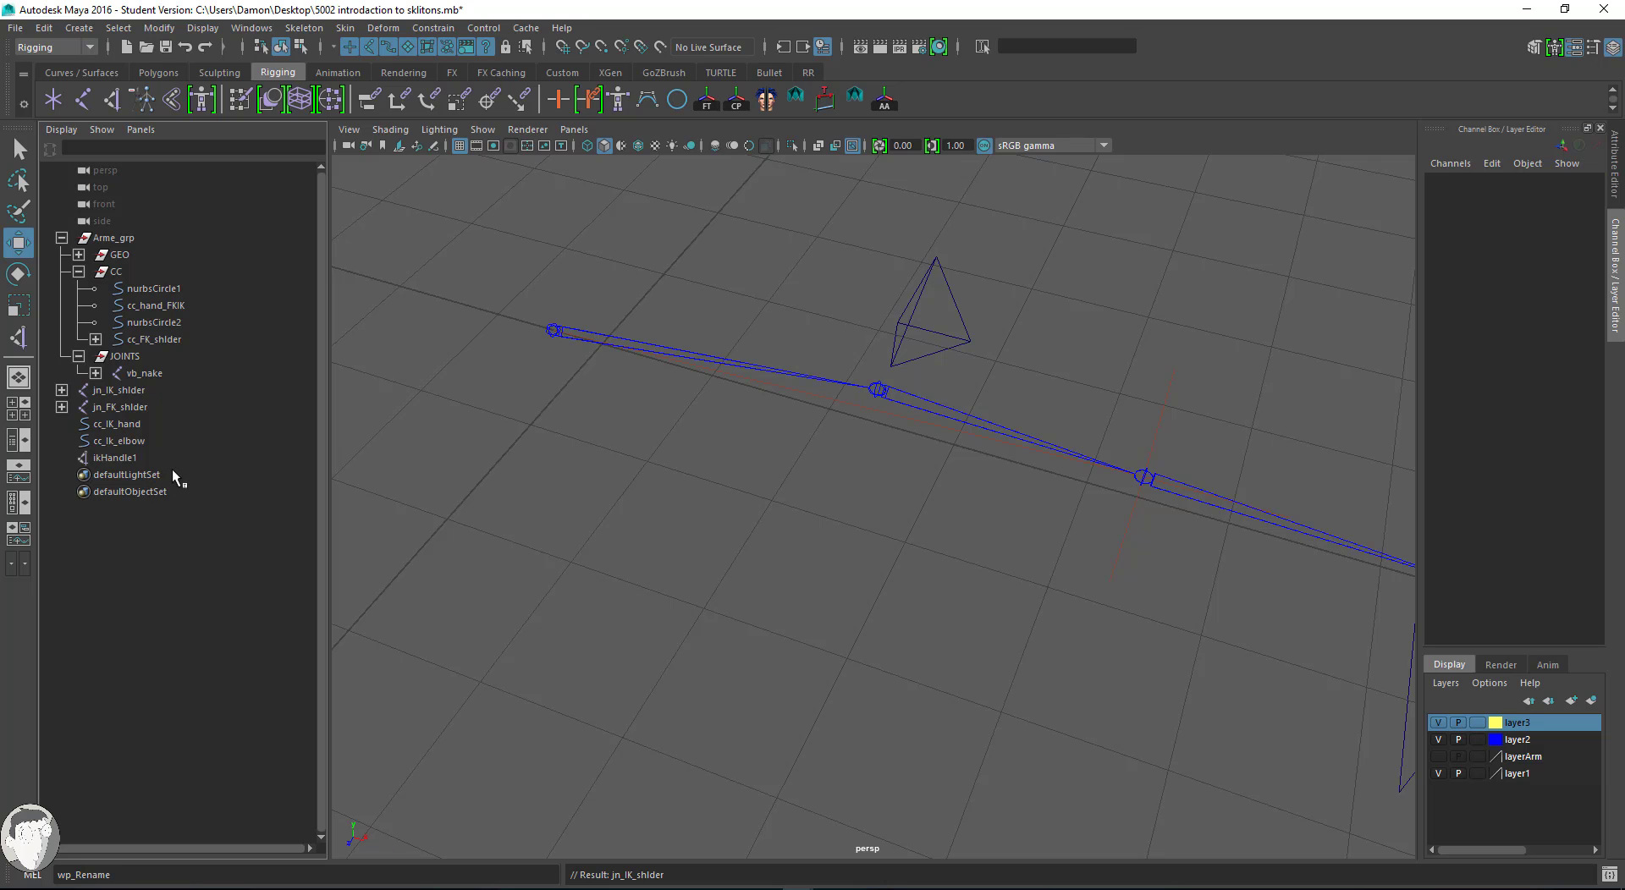
Inspect the joint chains and the IK handle from several angles, and switch the viewport background to light grey.
{"action": "middle_click_drag", "start_coordinate": [1179, 547], "coordinate": [977, 539], "text": "alt"}
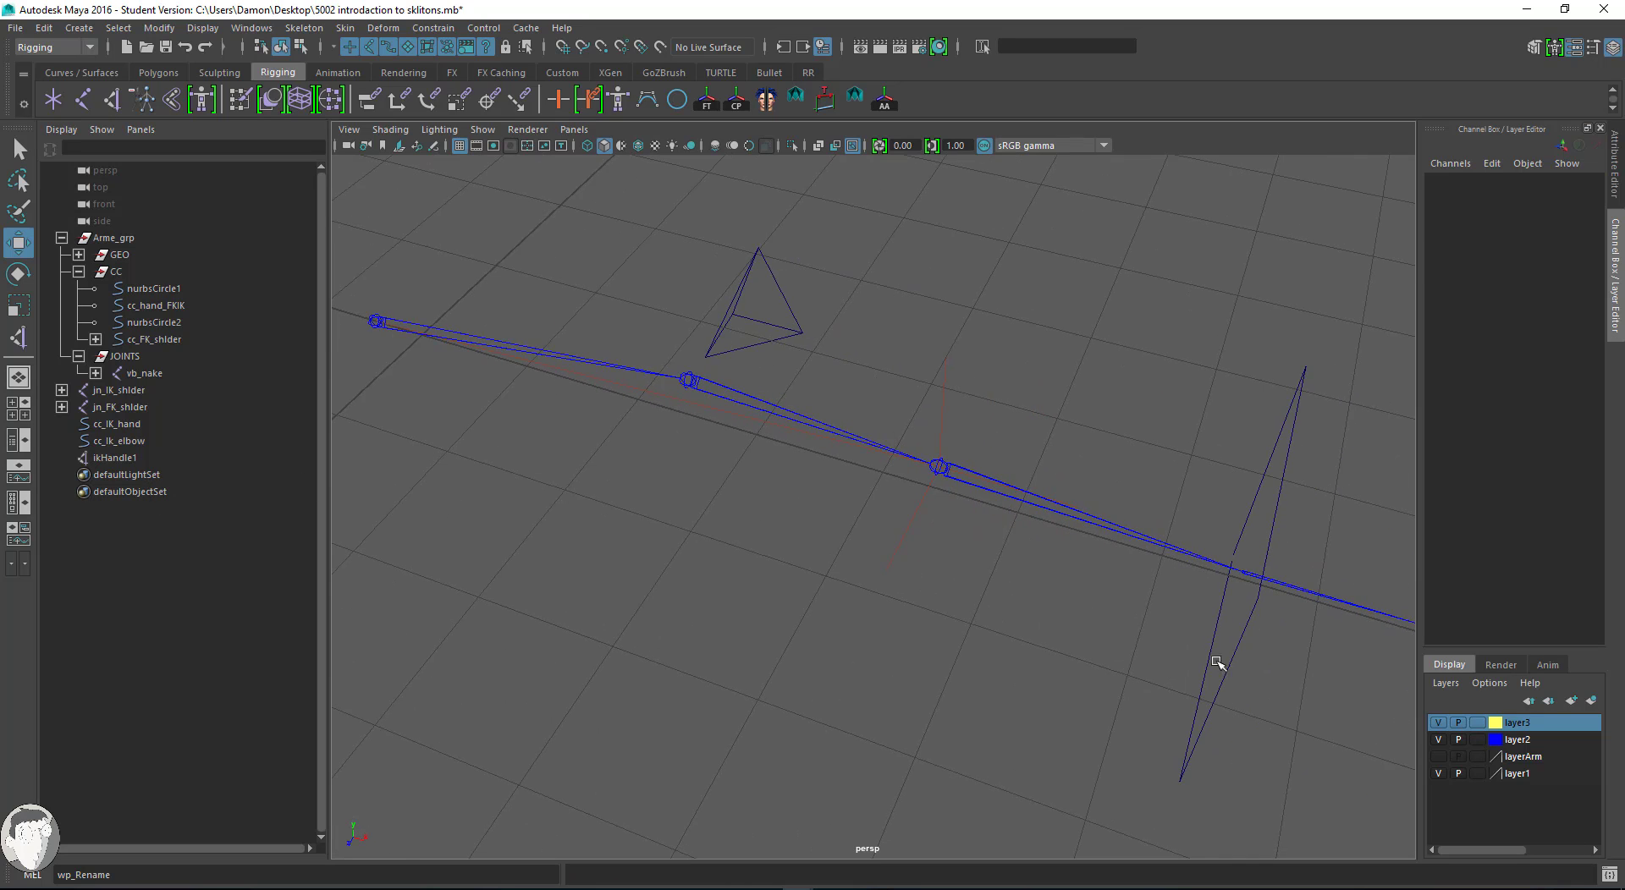
{"action": "left_click_drag", "start_coordinate": [1217, 662], "coordinate": [1048, 581], "text": "alt"}
{"action": "left_click_drag", "start_coordinate": [1195, 702], "coordinate": [1073, 617], "text": "alt"}
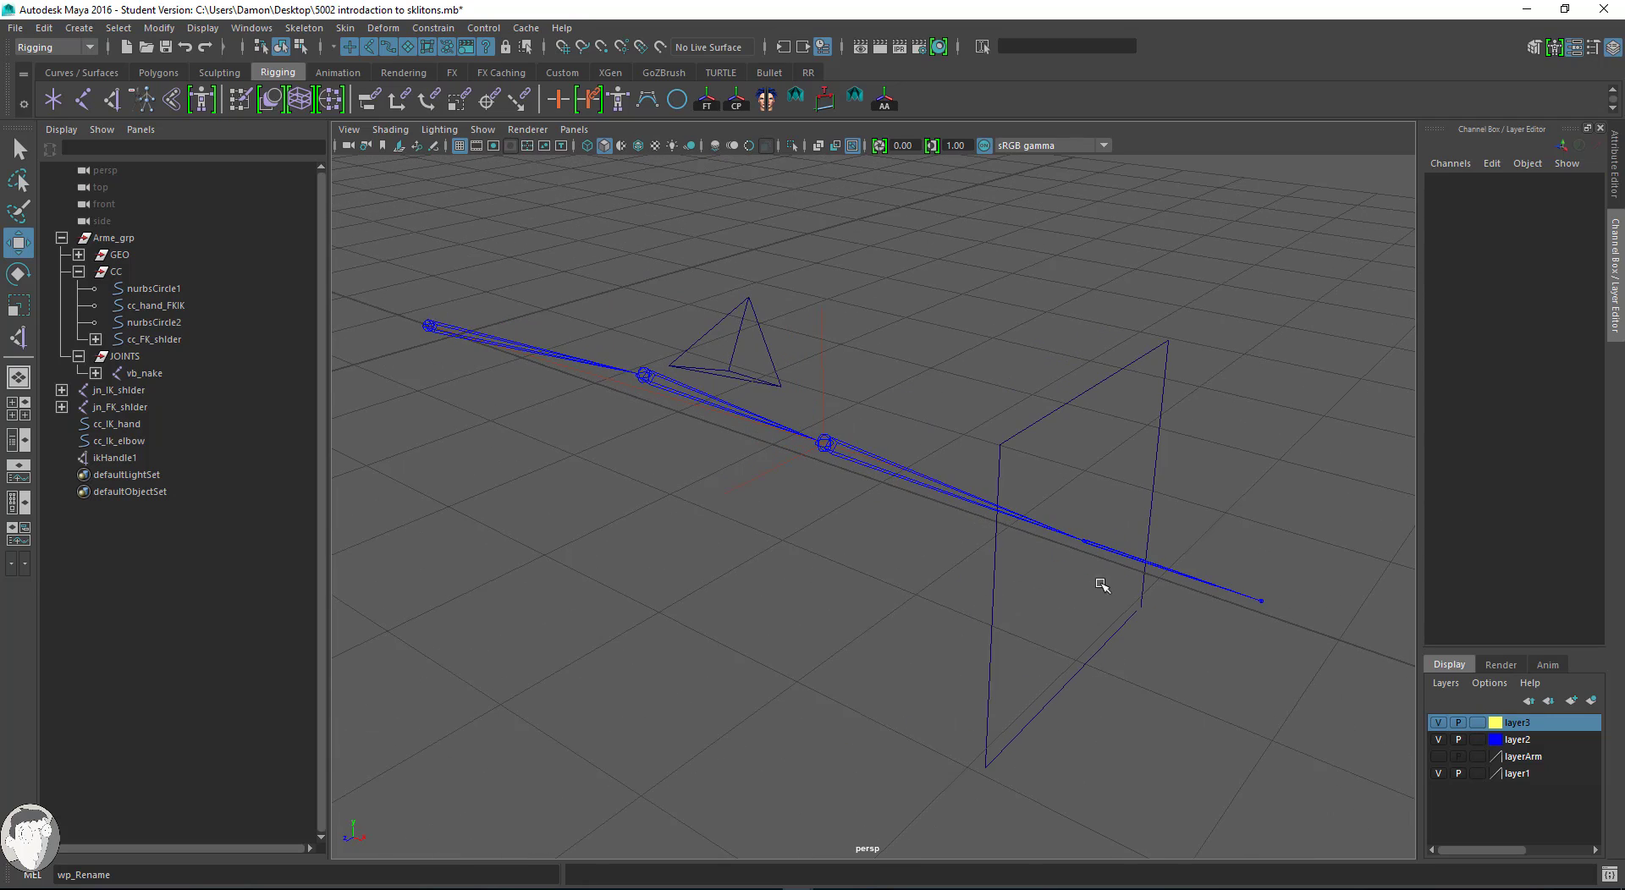
{"action": "middle_click_drag", "start_coordinate": [1127, 569], "coordinate": [1088, 581], "text": "alt"}
{"action": "right_click_drag", "start_coordinate": [1088, 582], "coordinate": [1112, 659], "text": "alt"}
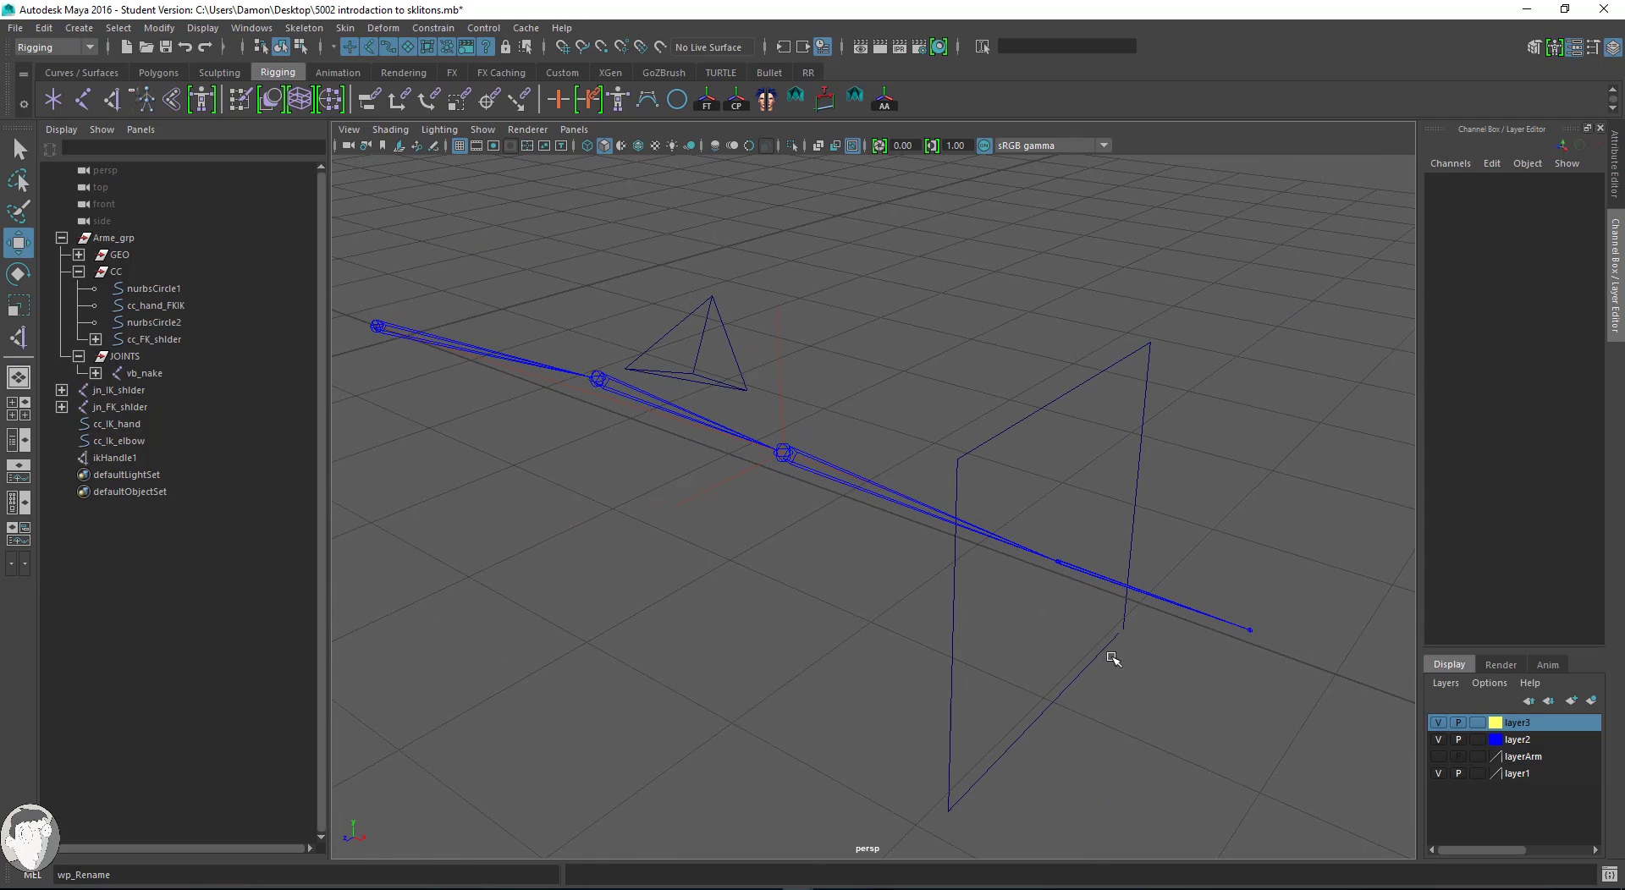
{"action": "middle_click_drag", "start_coordinate": [568, 477], "coordinate": [637, 524], "text": "alt"}
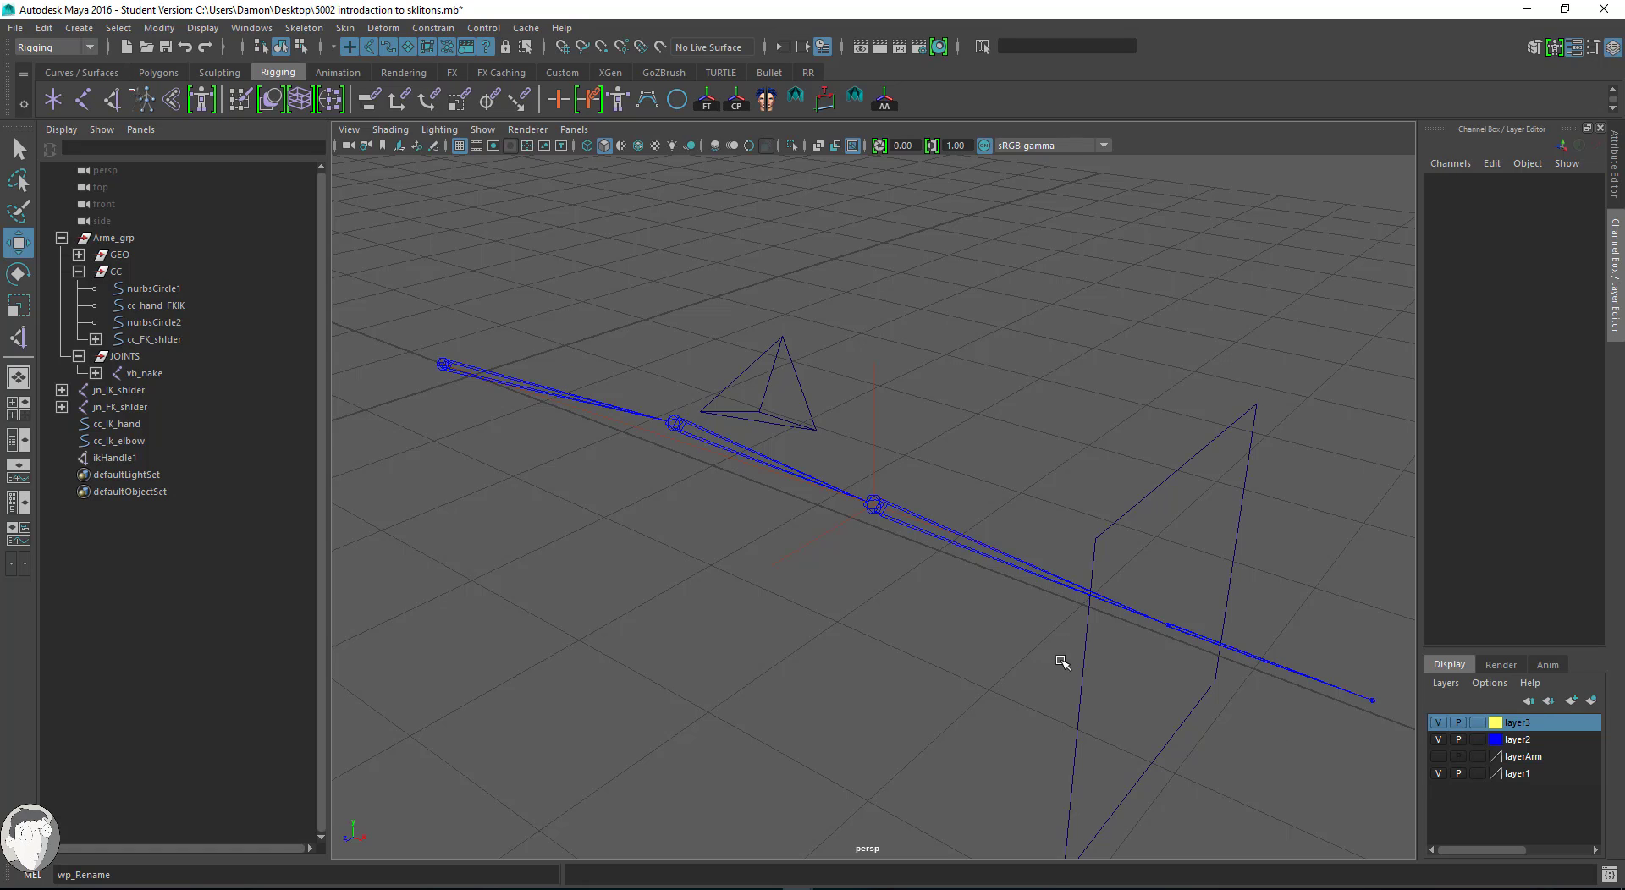
{"action": "left_click_drag", "start_coordinate": [866, 437], "coordinate": [925, 454]}
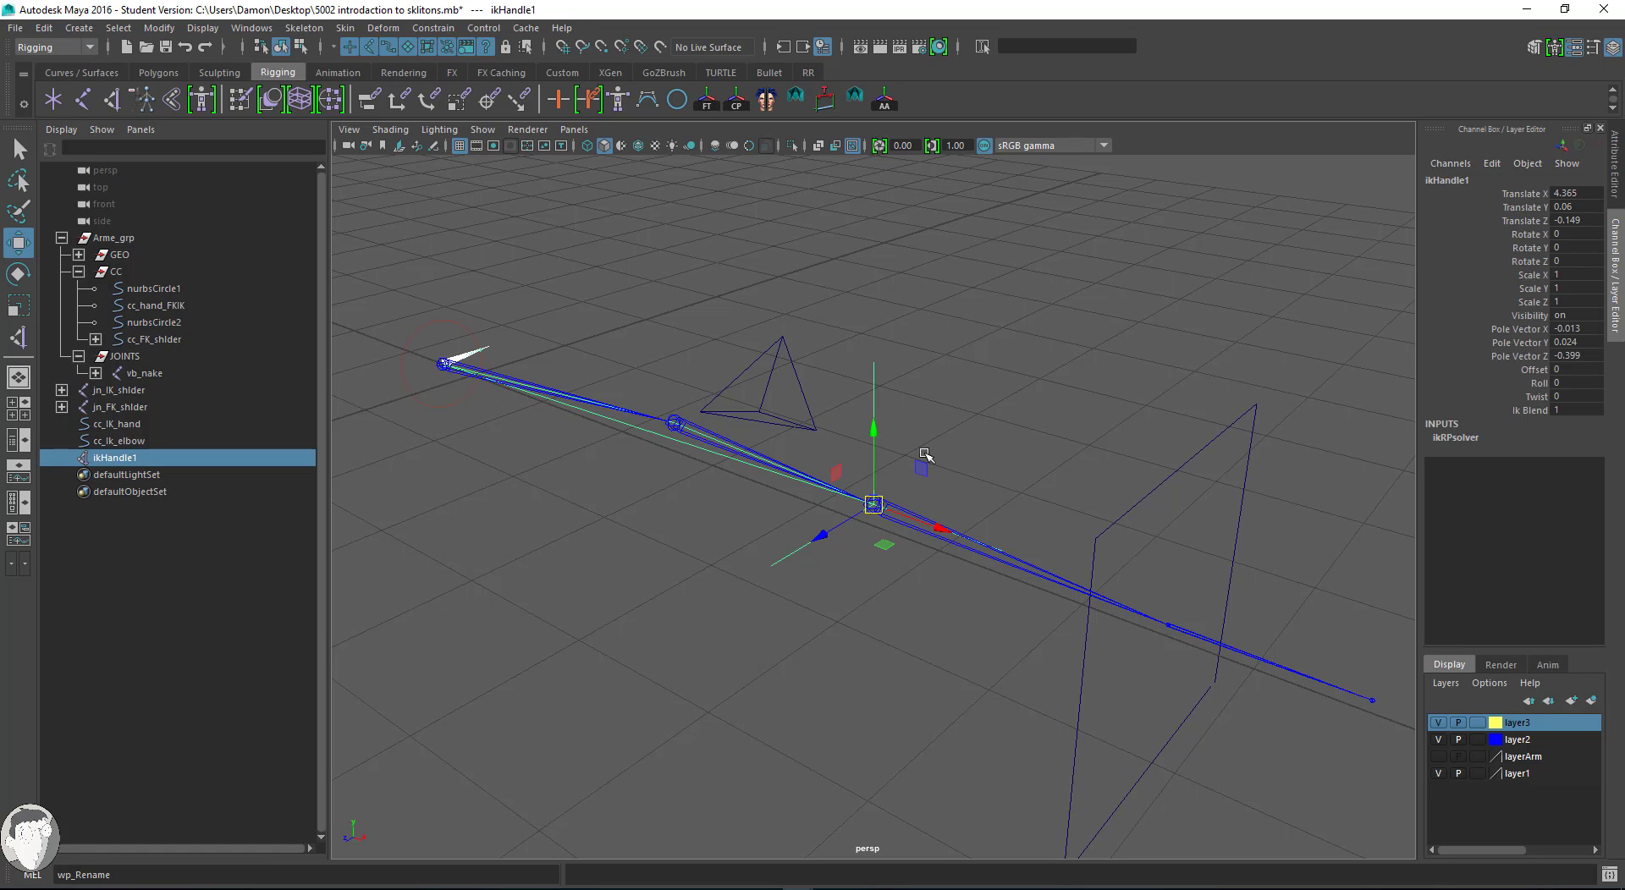
{"action": "key", "text": "alt+b"}
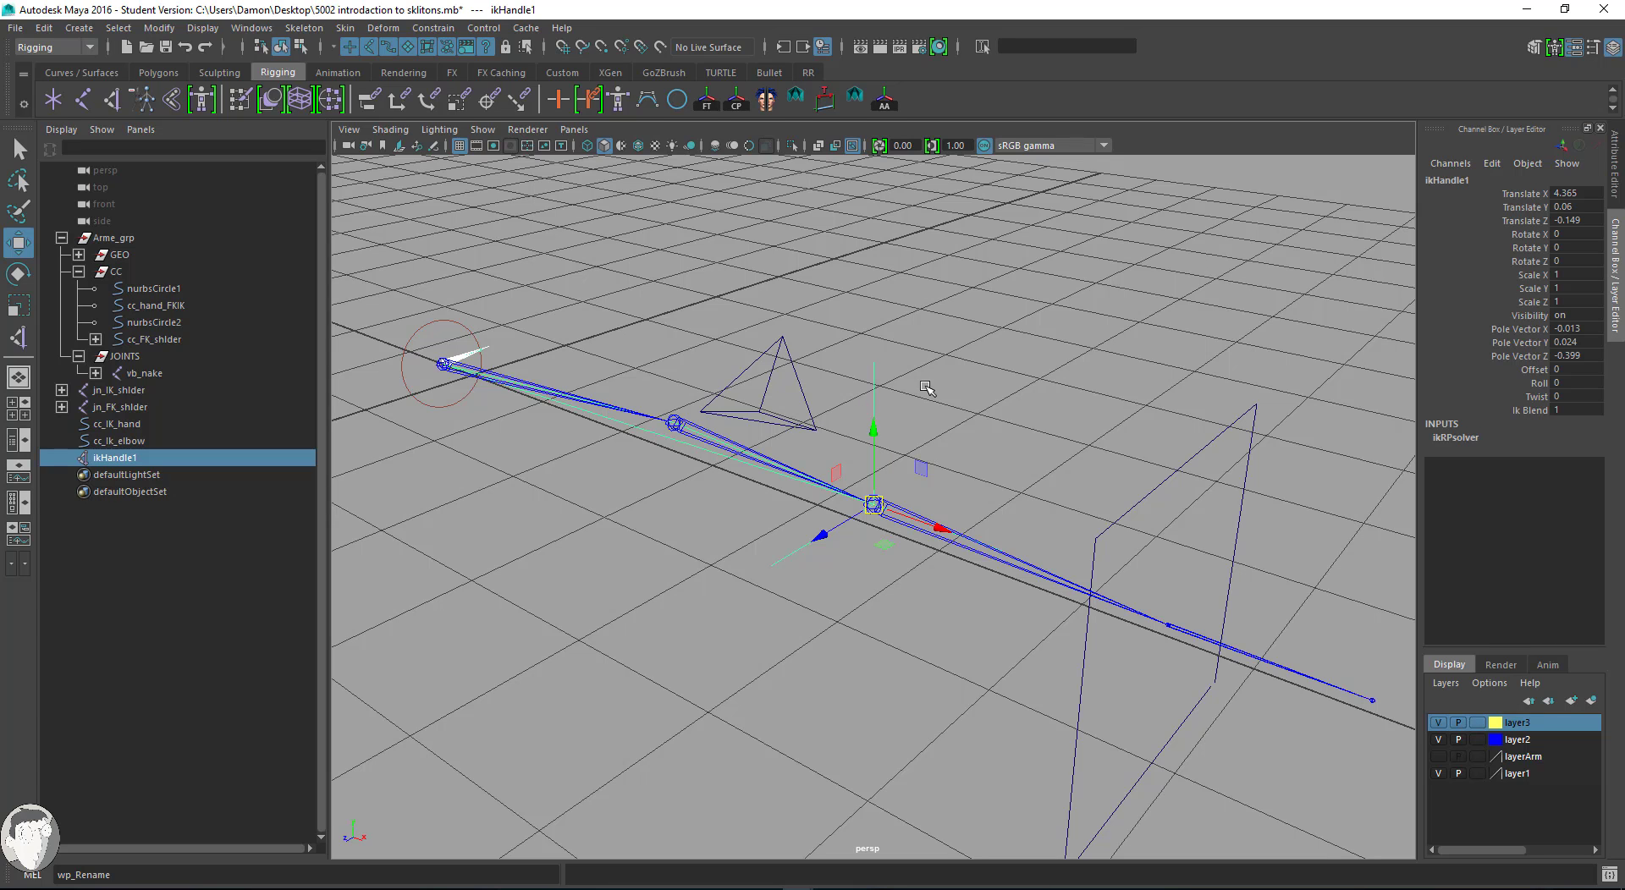
{"action": "left_click", "coordinate": [1051, 498]}
{"action": "left_click_drag", "start_coordinate": [1053, 503], "coordinate": [994, 499], "text": "alt"}
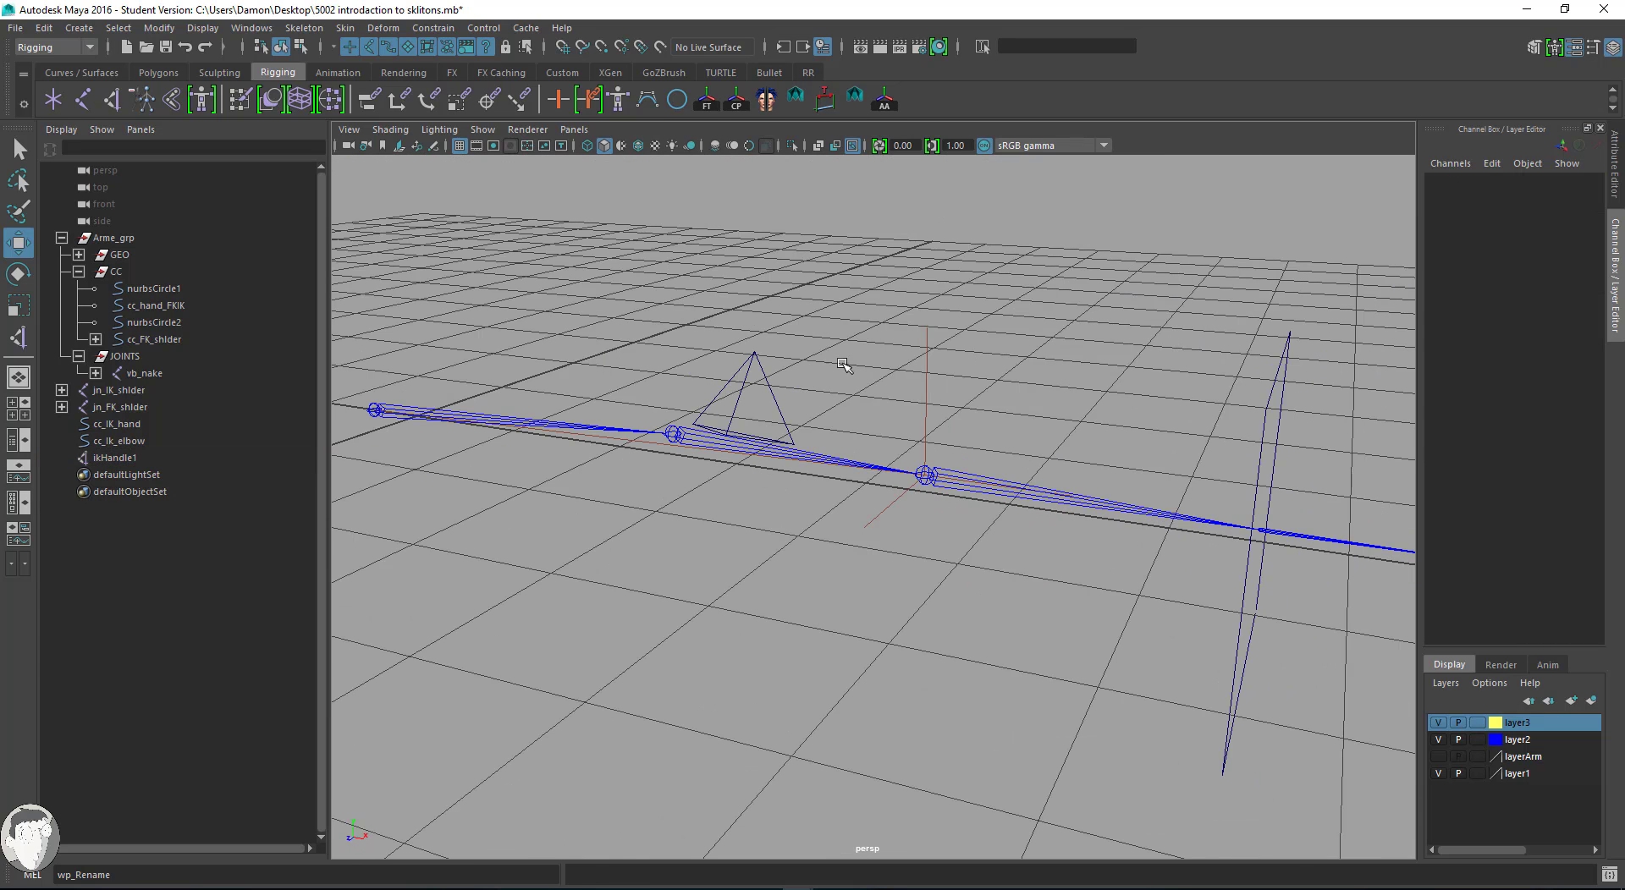
Move ikHandle1 slightly to test how the IK chain bends, undo the move, and view the arm from another angle.
{"action": "left_click_drag", "start_coordinate": [842, 363], "coordinate": [969, 411]}
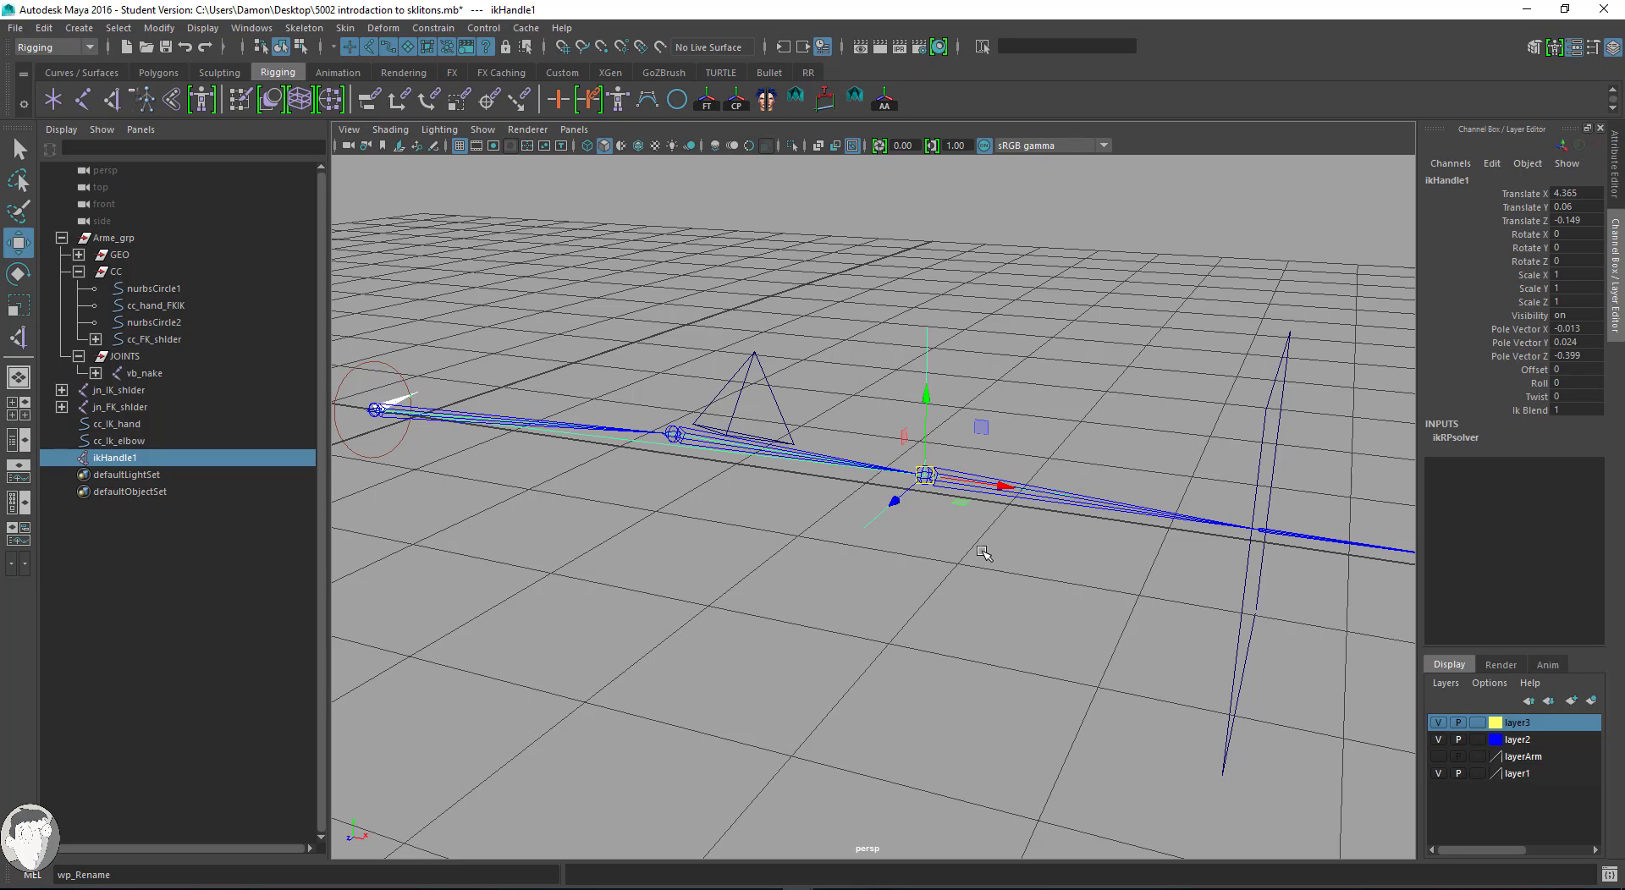
{"action": "left_click_drag", "start_coordinate": [1122, 452], "coordinate": [1128, 432], "text": "alt"}
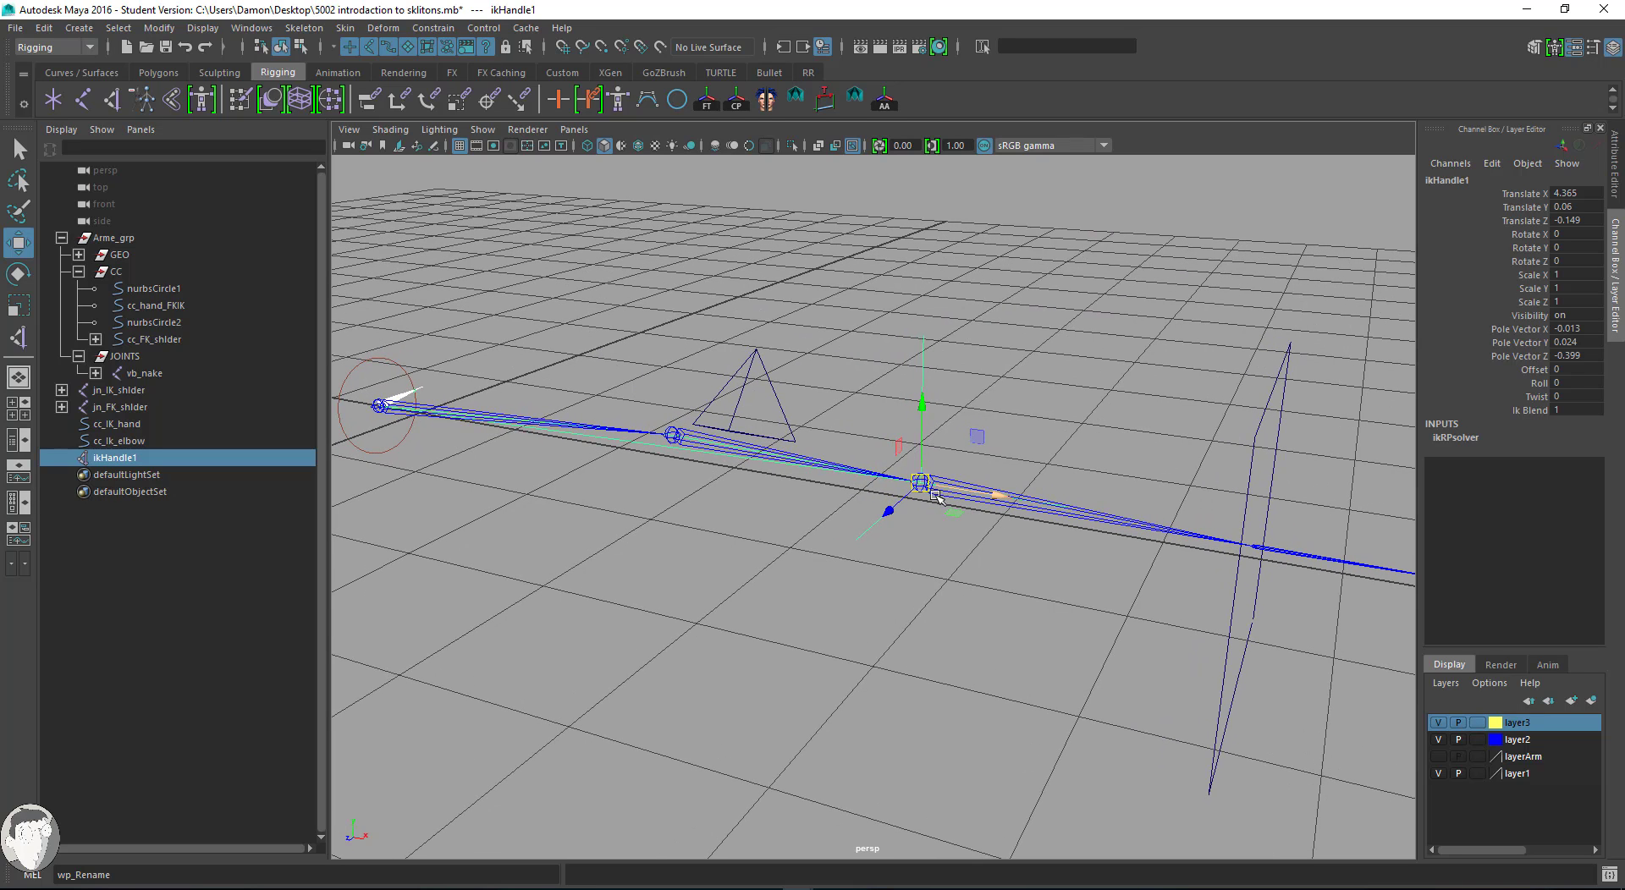
{"action": "left_click_drag", "start_coordinate": [923, 483], "coordinate": [957, 486]}
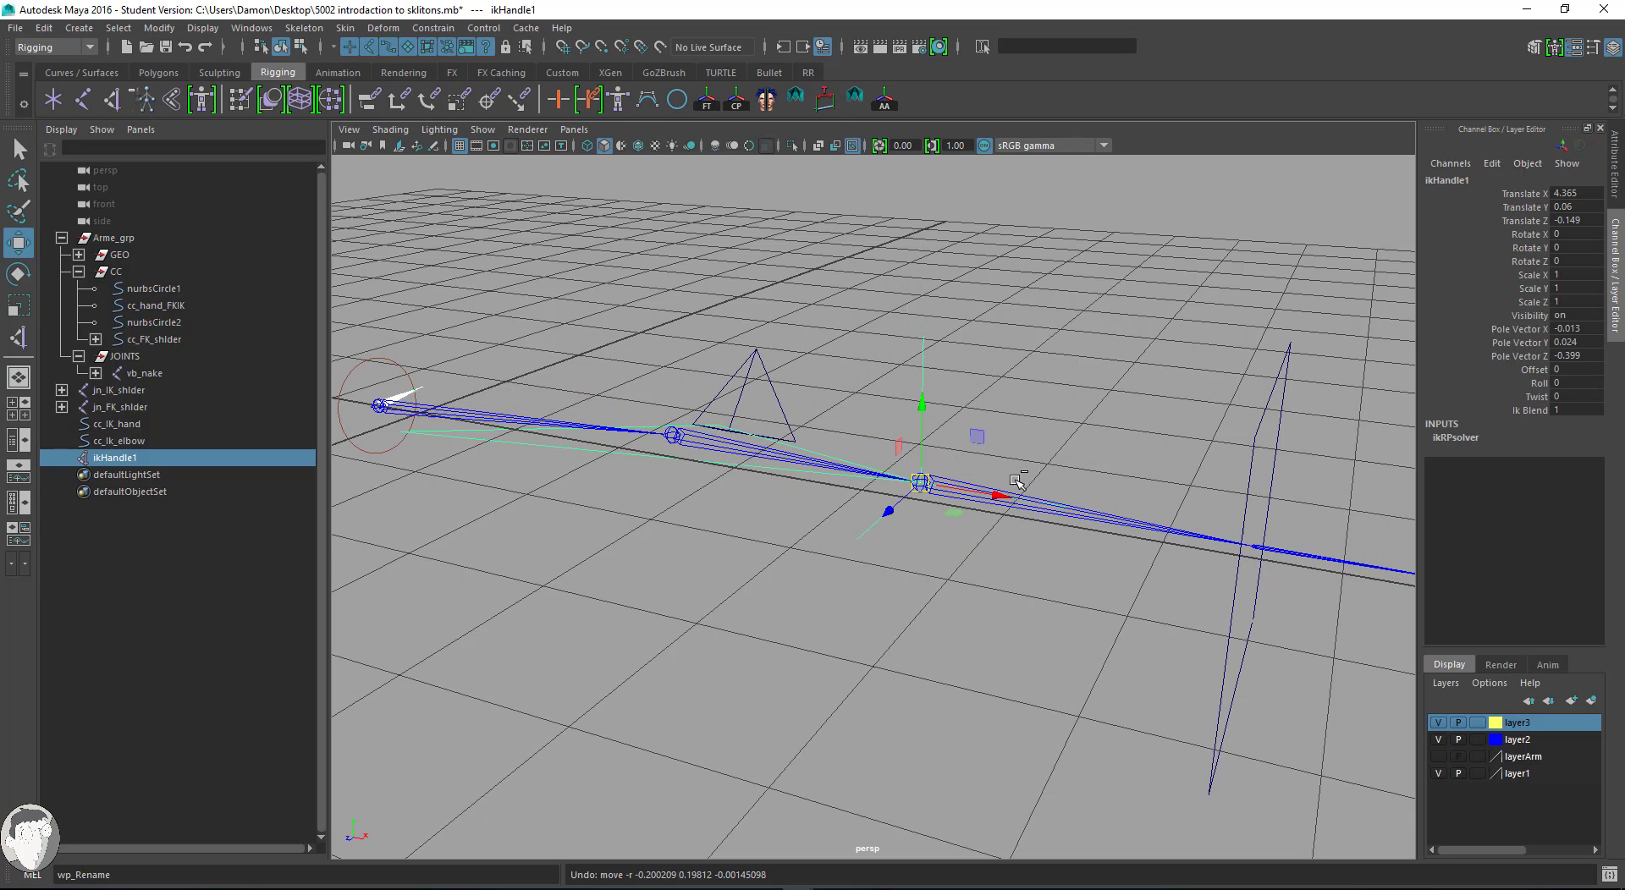
{"action": "left_click_drag", "start_coordinate": [671, 555], "coordinate": [711, 567], "text": "alt"}
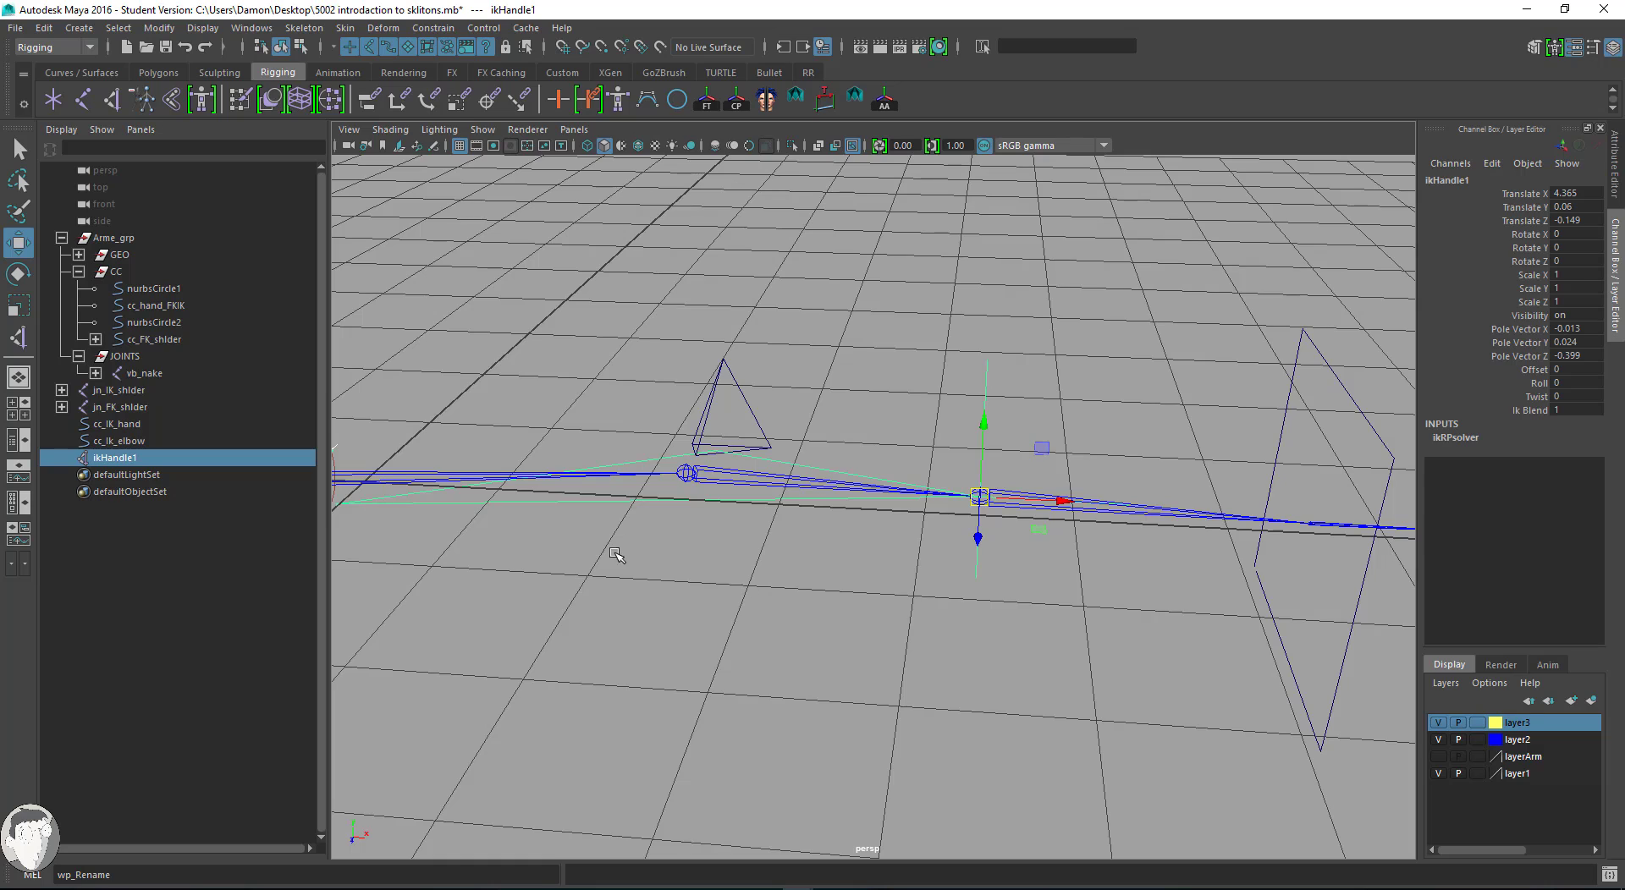
Expand the jn_IK_shlder hierarchy down to the forearm and rename effector1 as effector_IK_arm.
{"action": "left_click", "coordinate": [61, 390]}
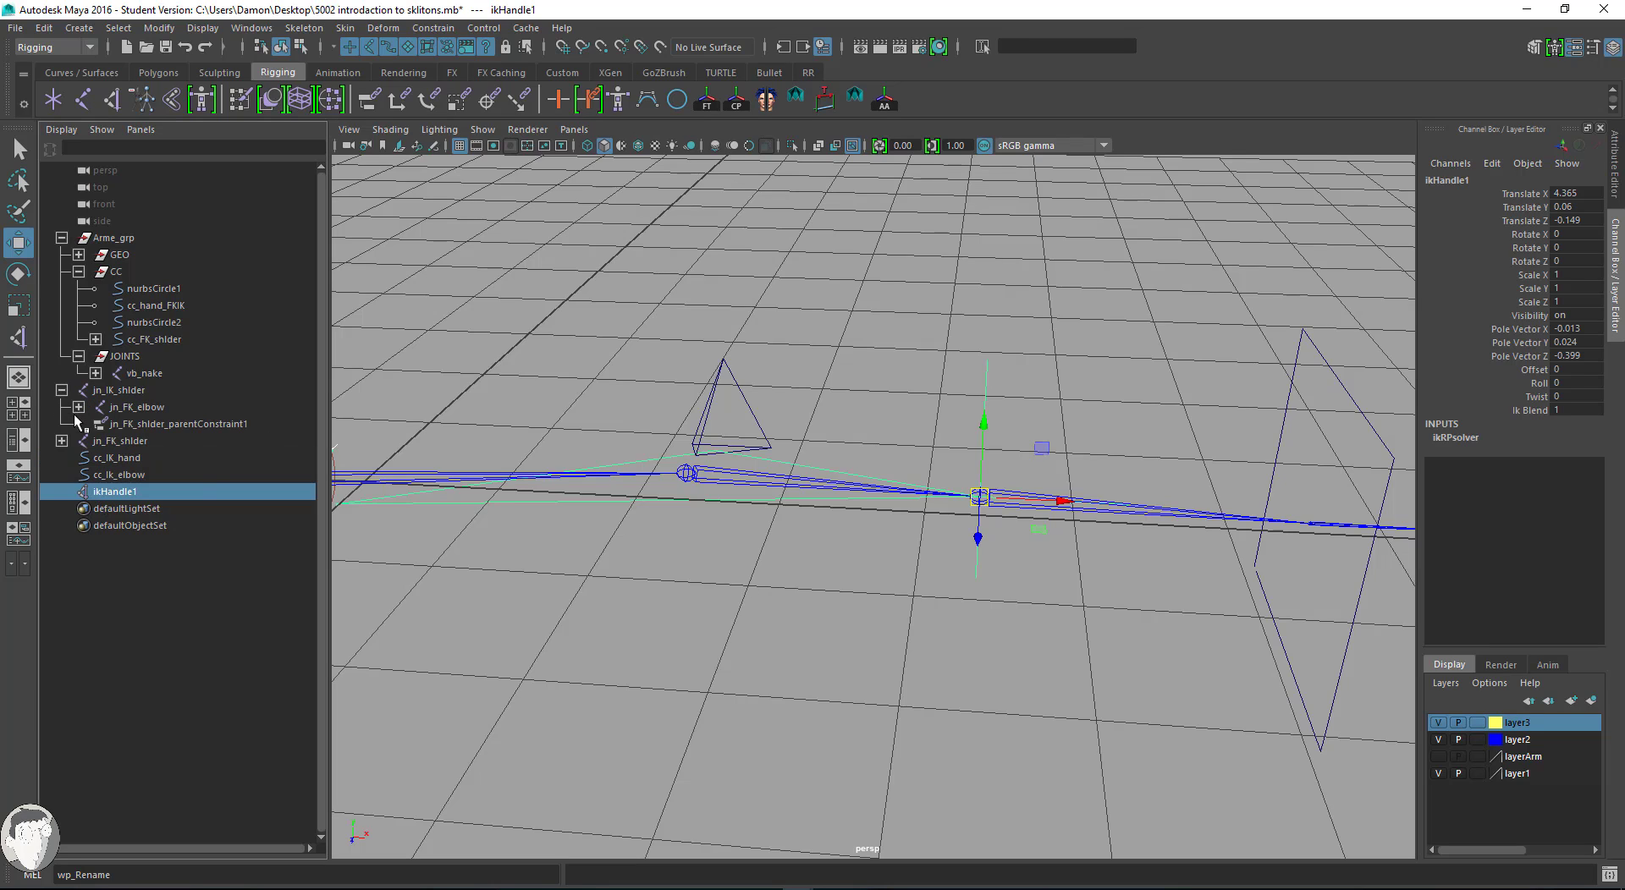
{"action": "left_click", "coordinate": [80, 406]}
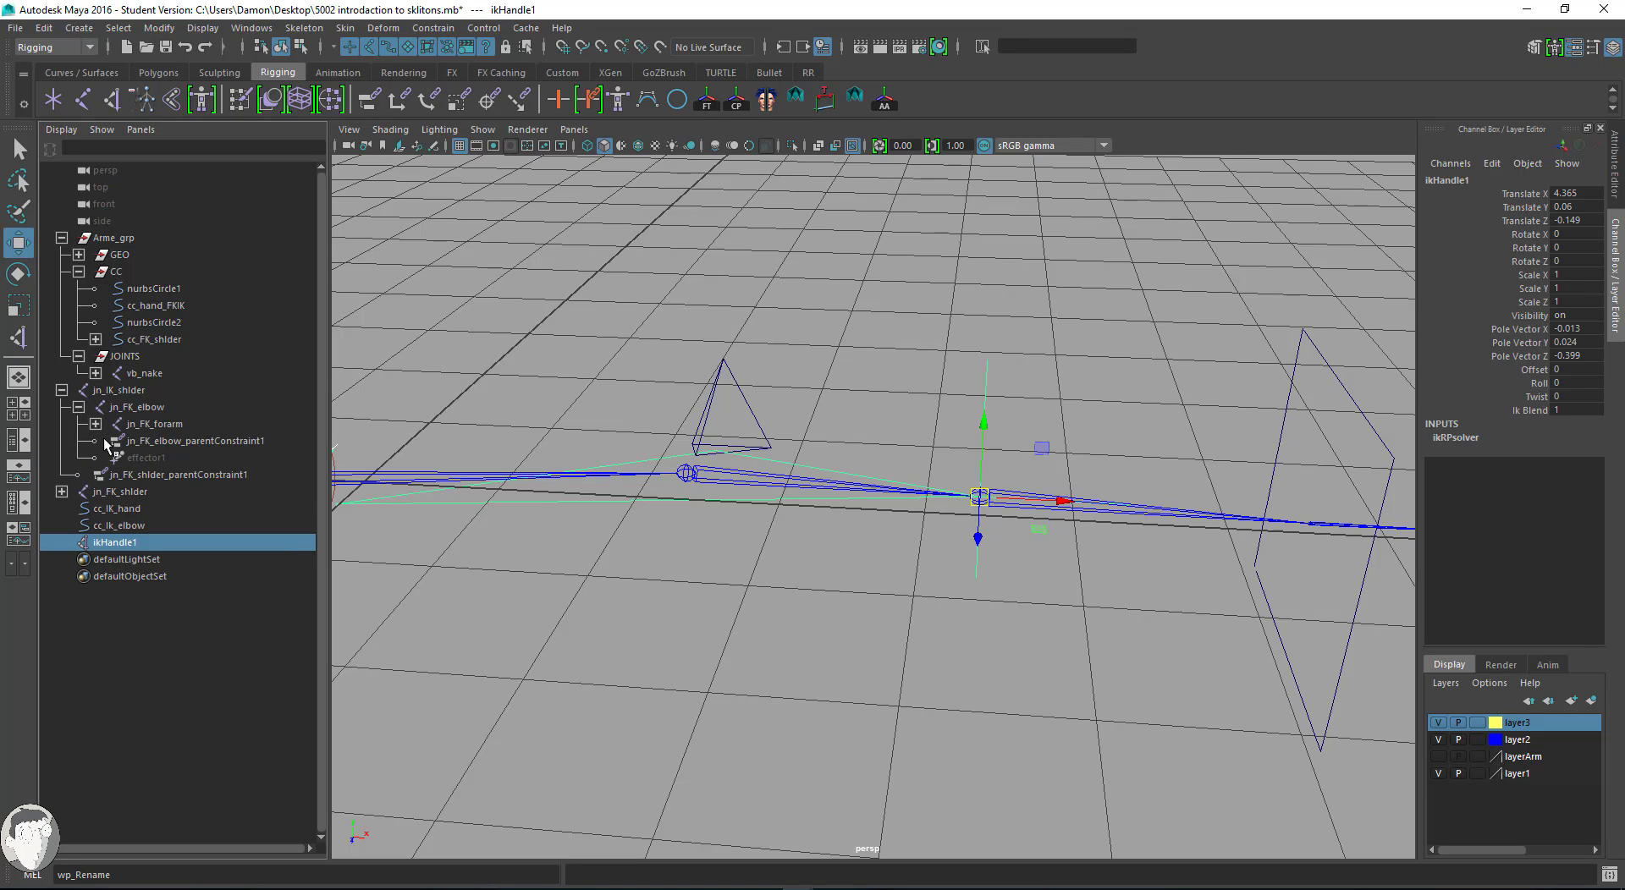
{"action": "left_click", "coordinate": [96, 424]}
{"action": "left_click", "coordinate": [146, 475]}
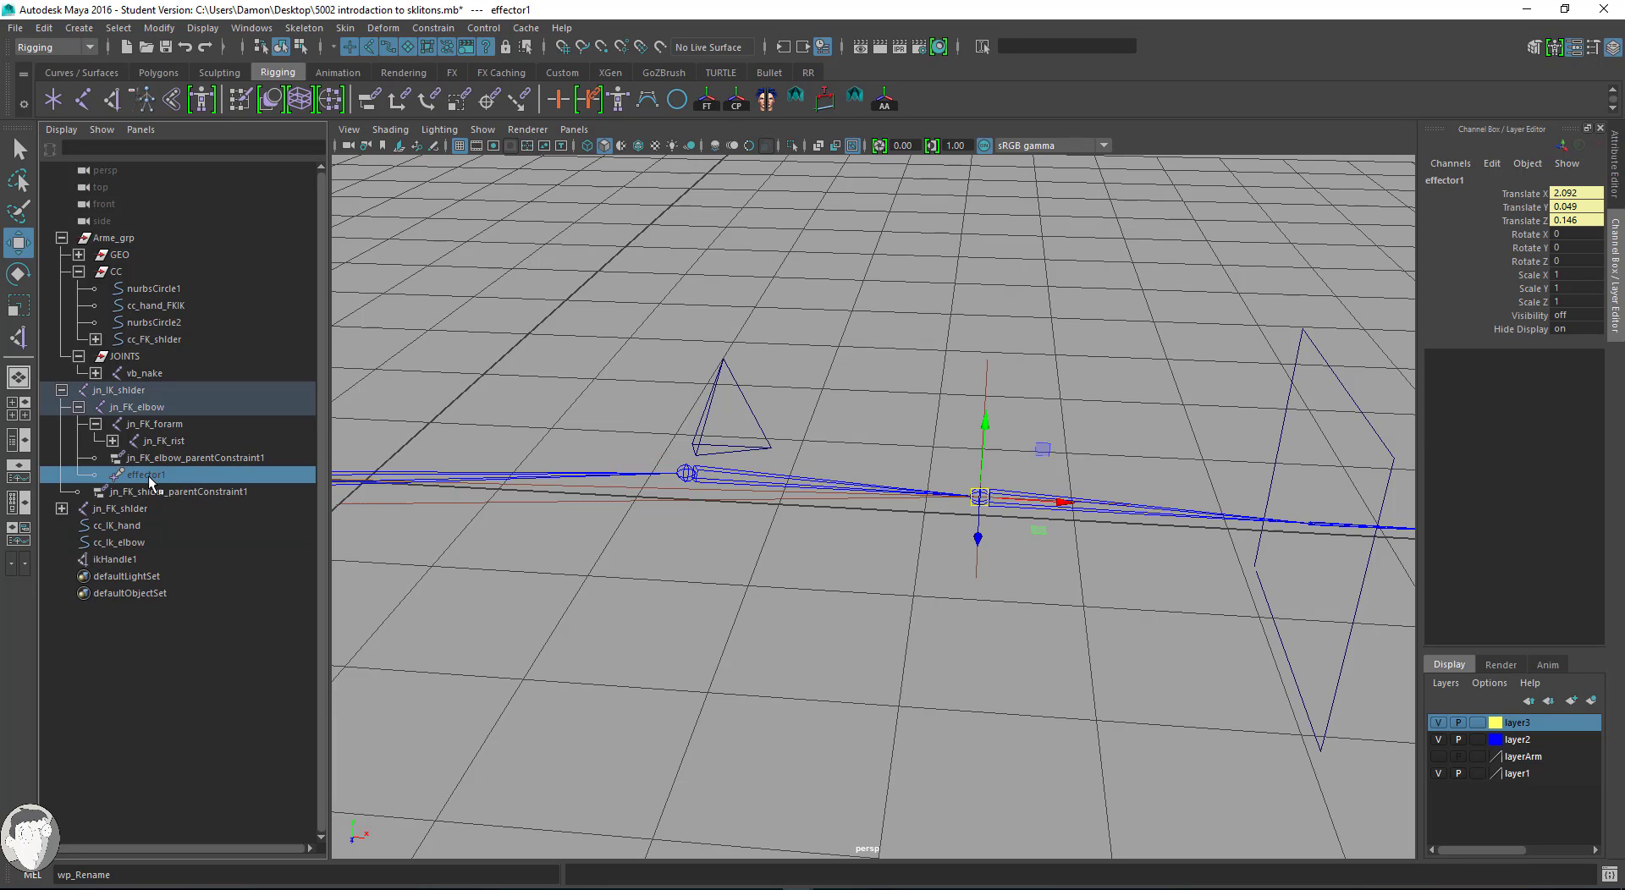
{"action": "double_click", "coordinate": [154, 477]}
{"action": "left_click_drag", "start_coordinate": [167, 477], "coordinate": [243, 501]}
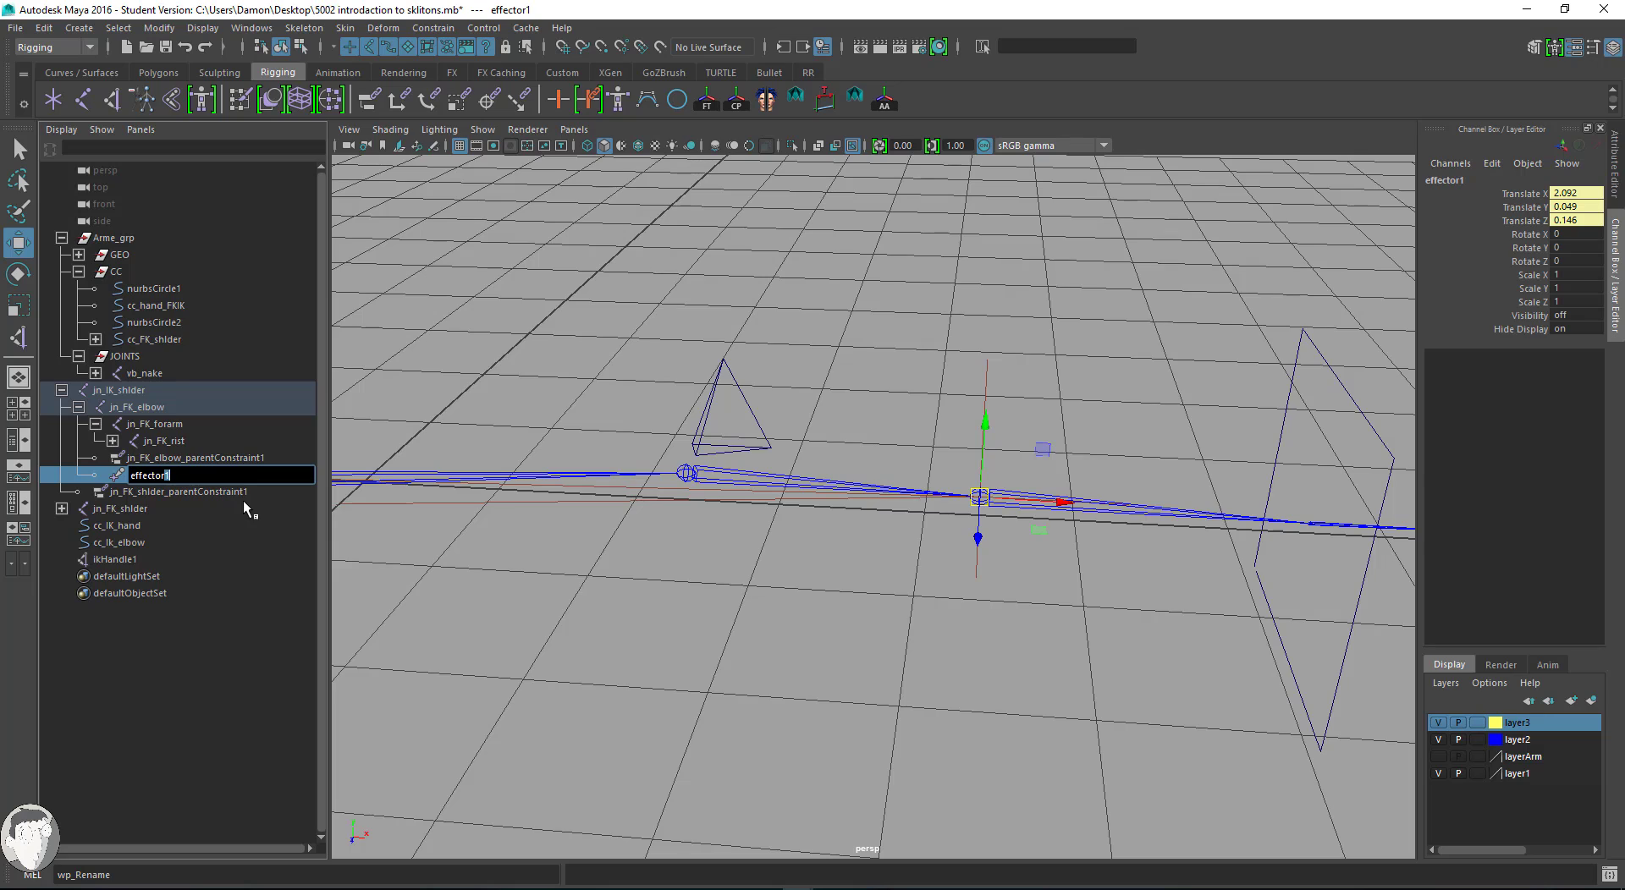
{"action": "type", "text": "IK_ ar"}
{"action": "key", "text": "Return"}
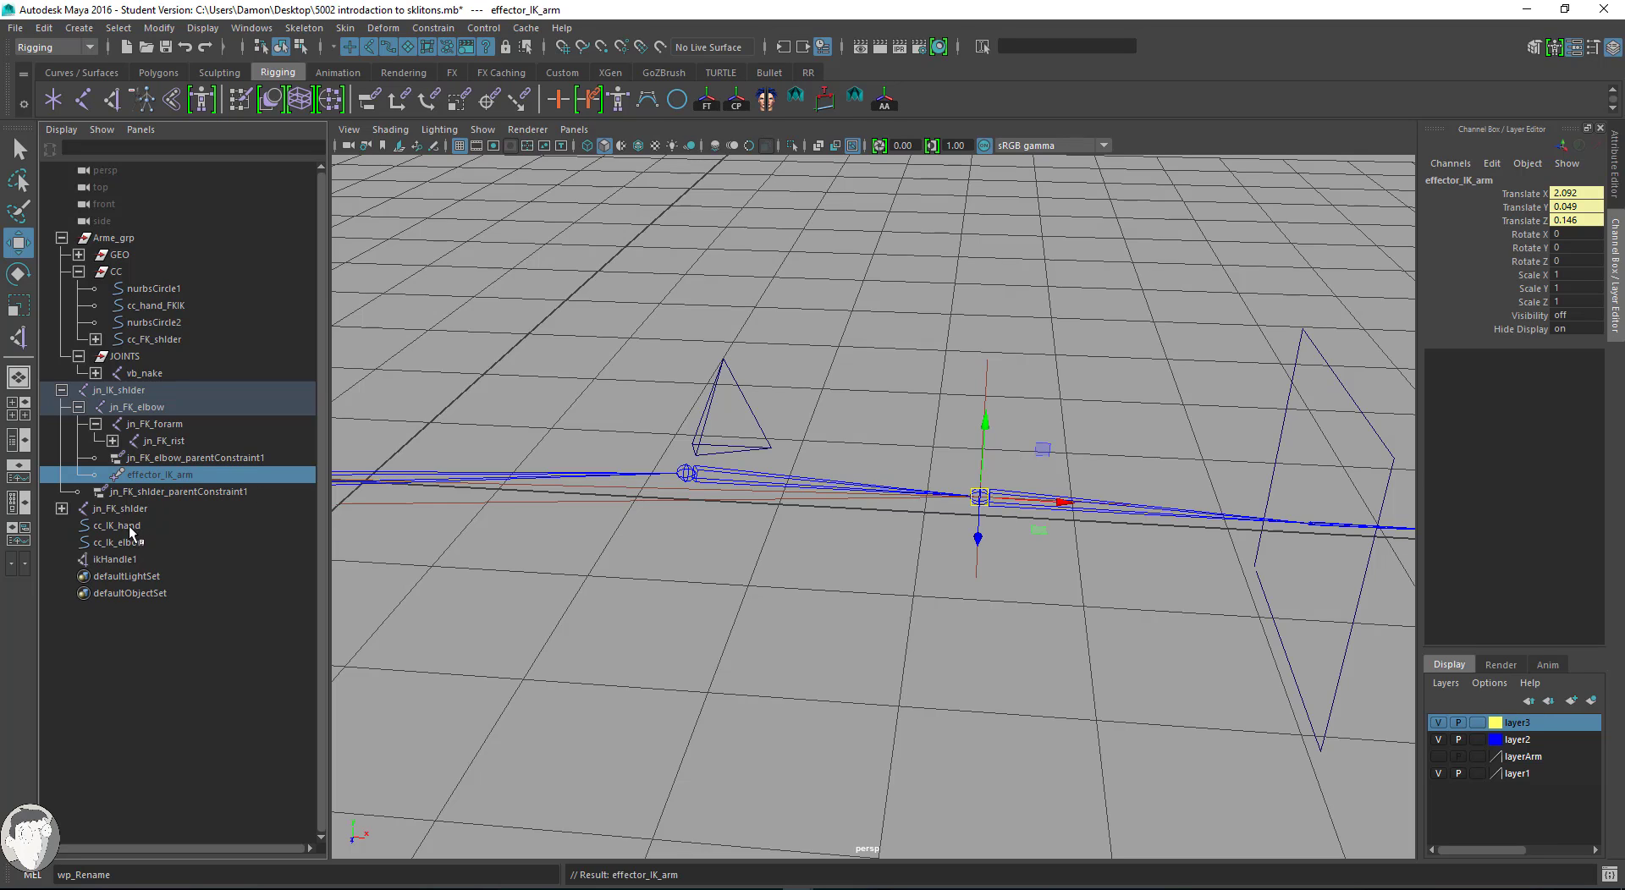
Rename ikHandle1 as ikH_arm.
{"action": "double_click", "coordinate": [127, 559]}
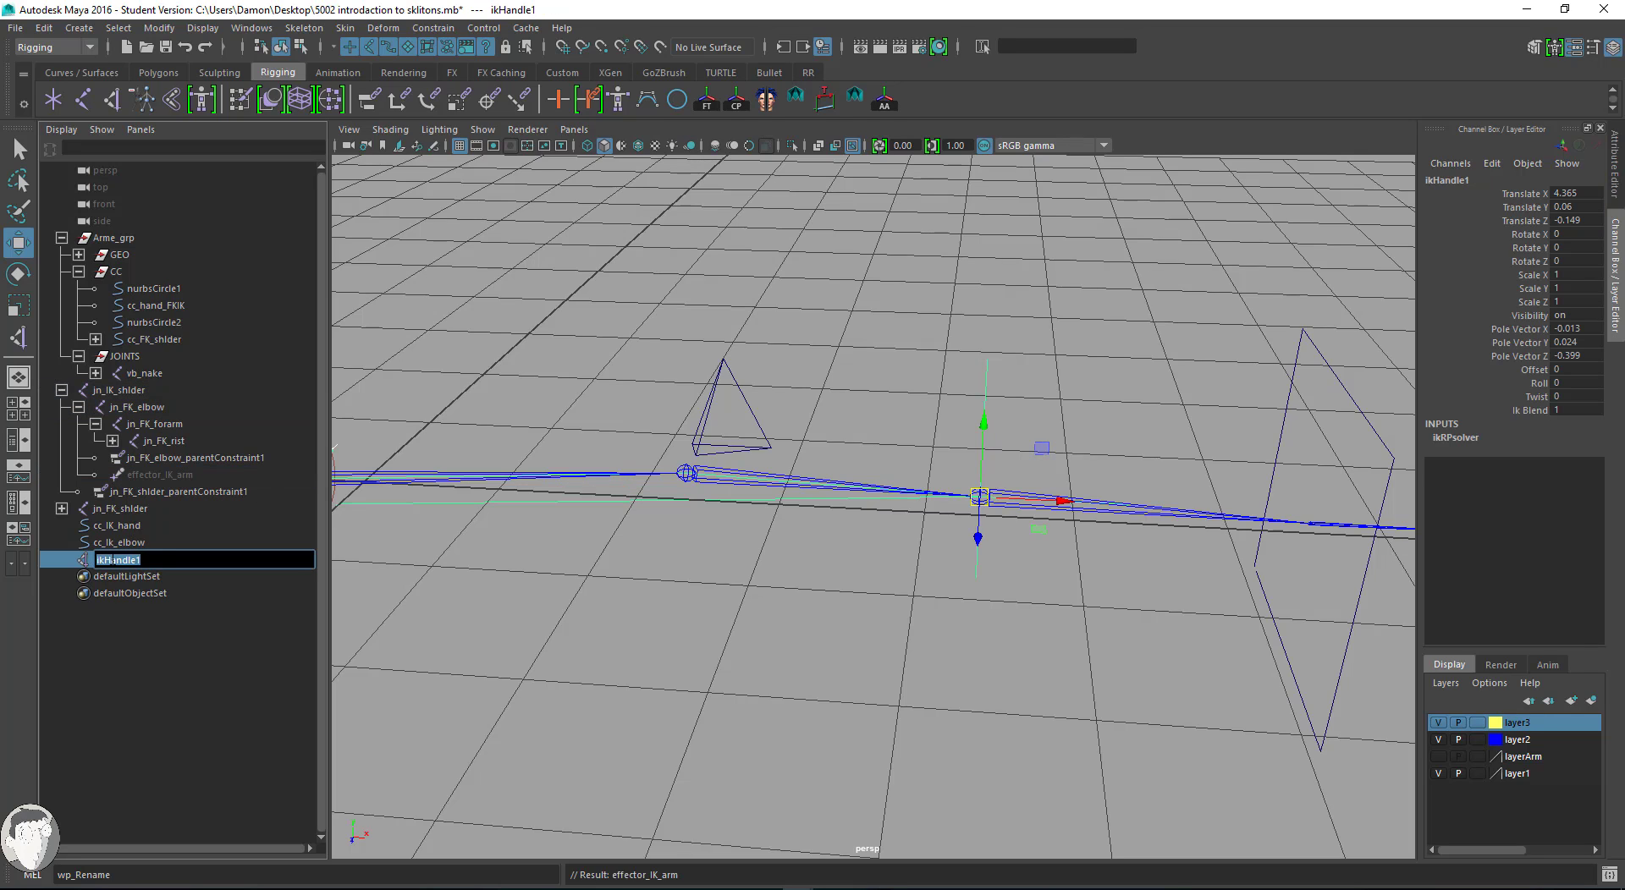
{"action": "left_click_drag", "start_coordinate": [109, 559], "coordinate": [288, 570]}
{"action": "type", "text": "H_arm"}
{"action": "key", "text": "Return"}
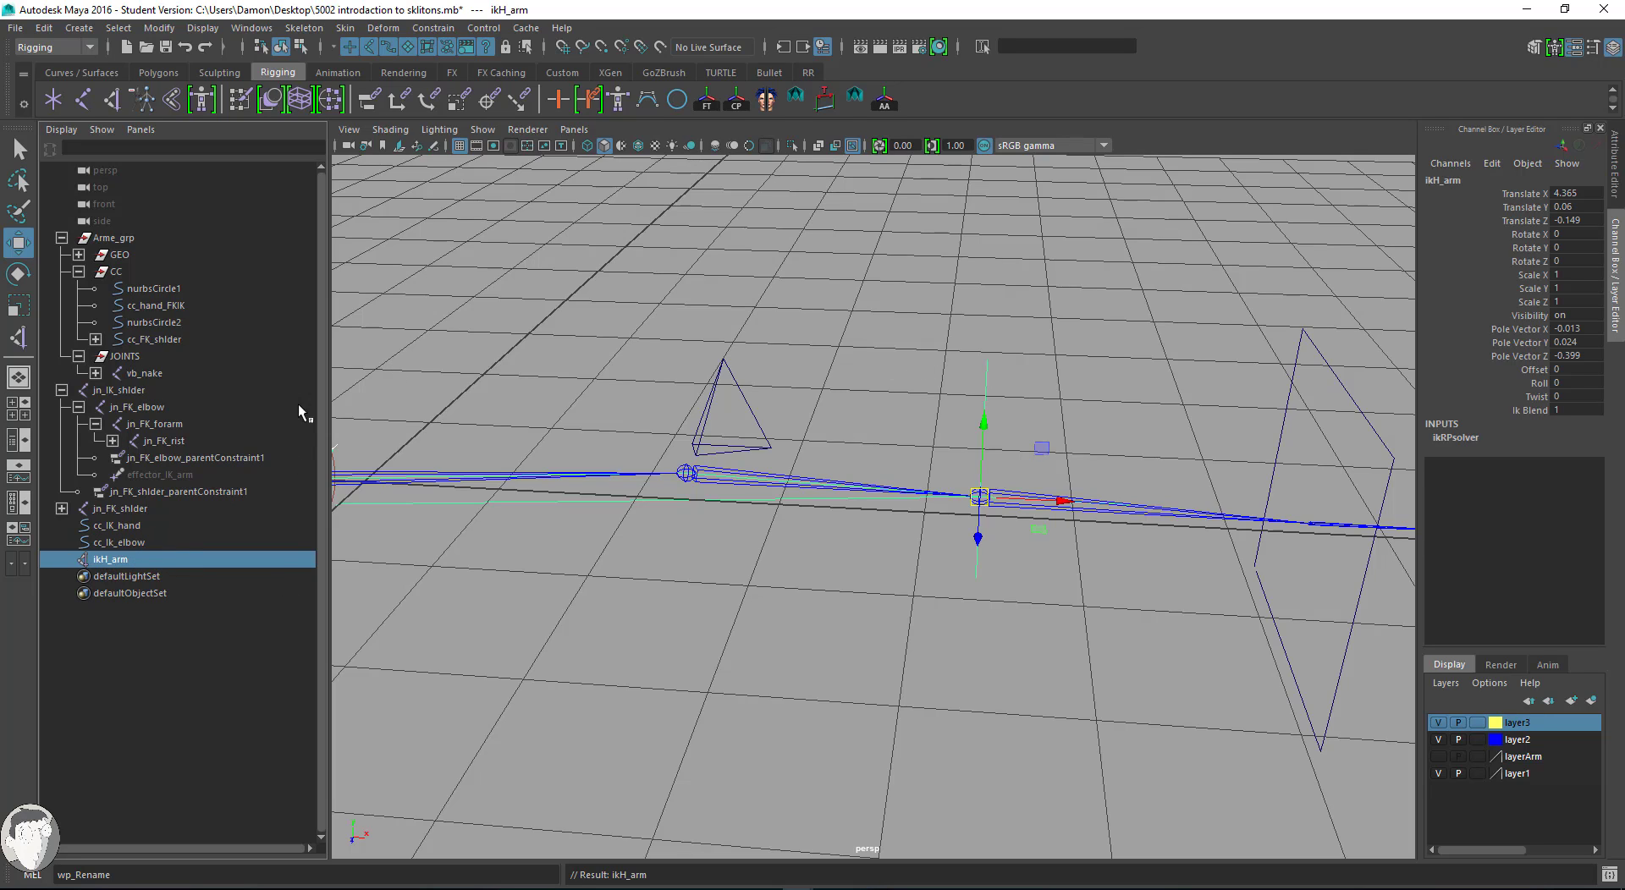
Move the pivot of effector_IK_arm from the forearm joint to the wrist joint, snapping it to the joint point.
{"action": "left_click", "coordinate": [152, 475]}
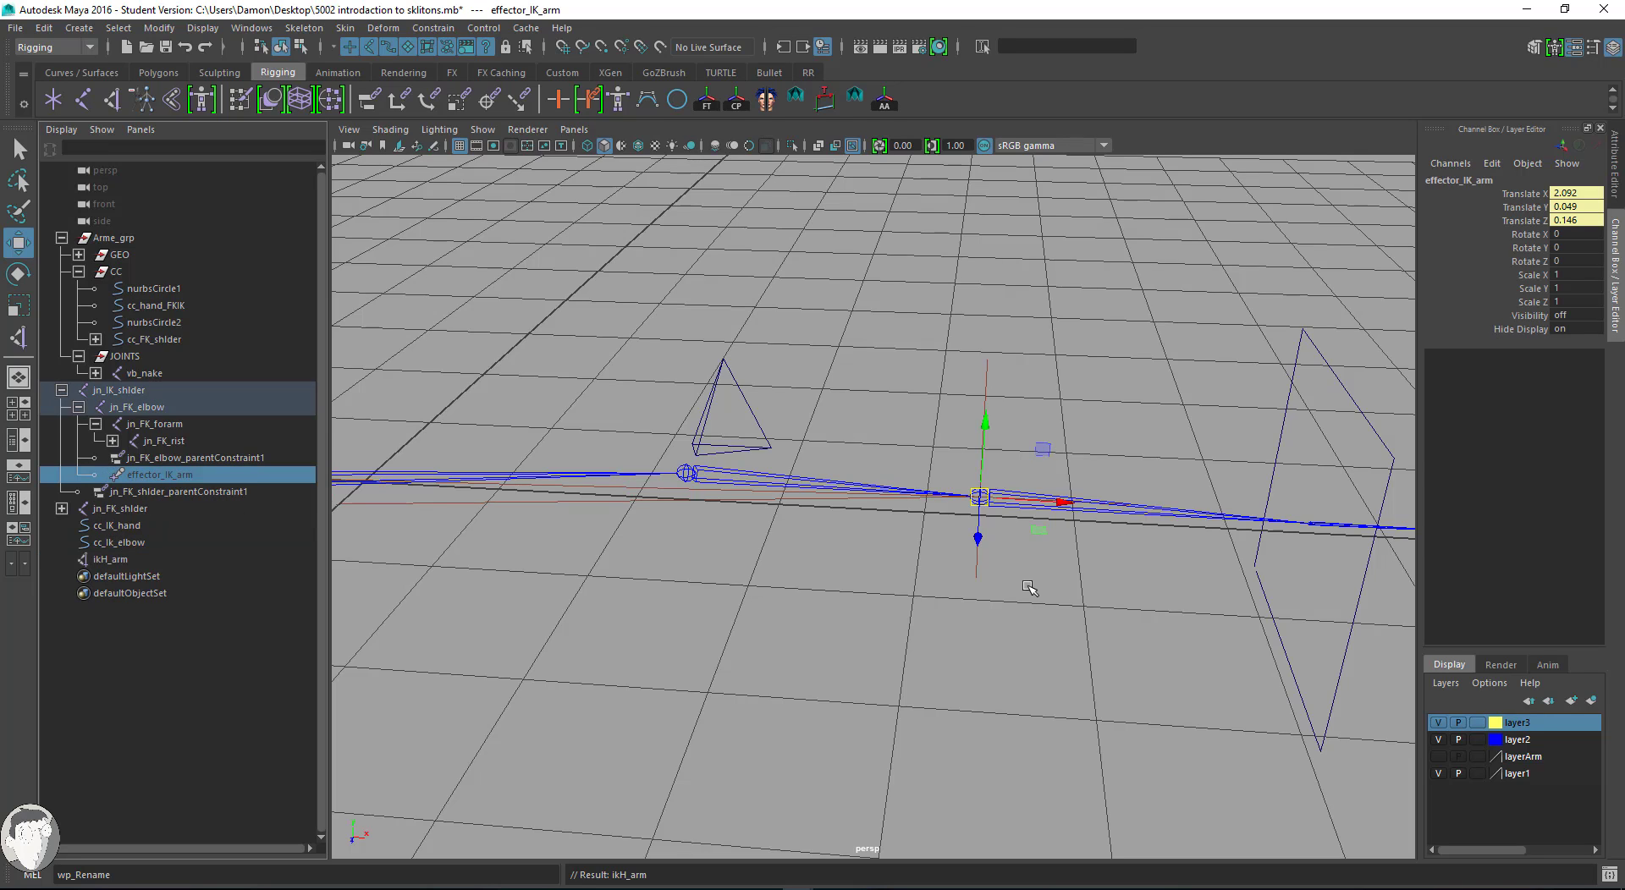
{"action": "key", "text": "d"}
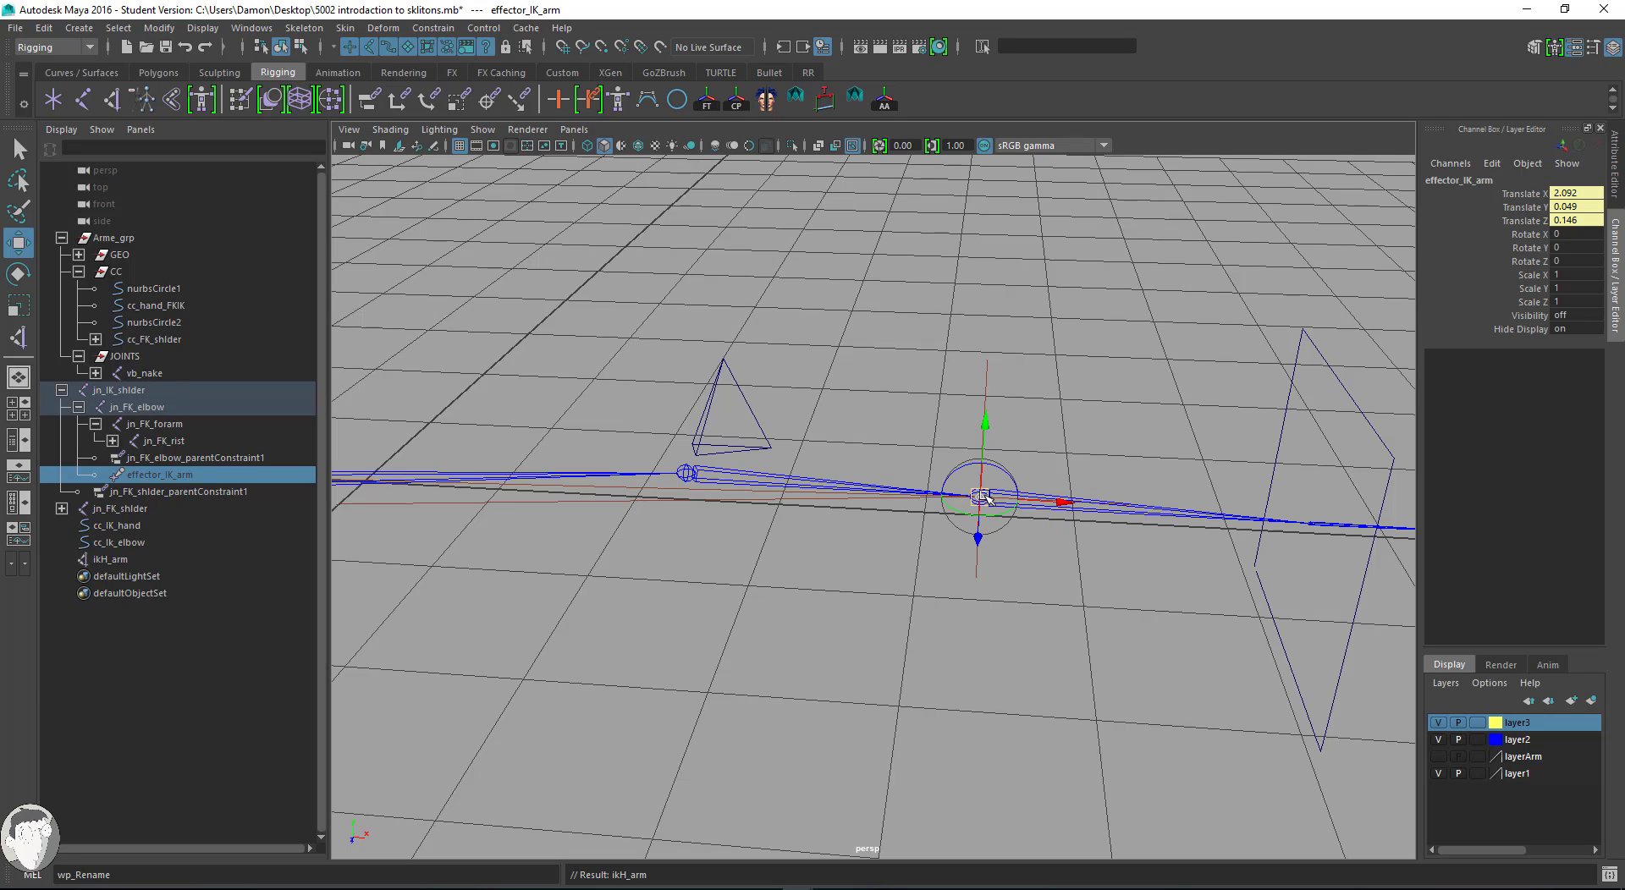
{"action": "key", "text": "v"}
{"action": "left_click", "coordinate": [601, 47]}
{"action": "left_click", "coordinate": [1007, 504]}
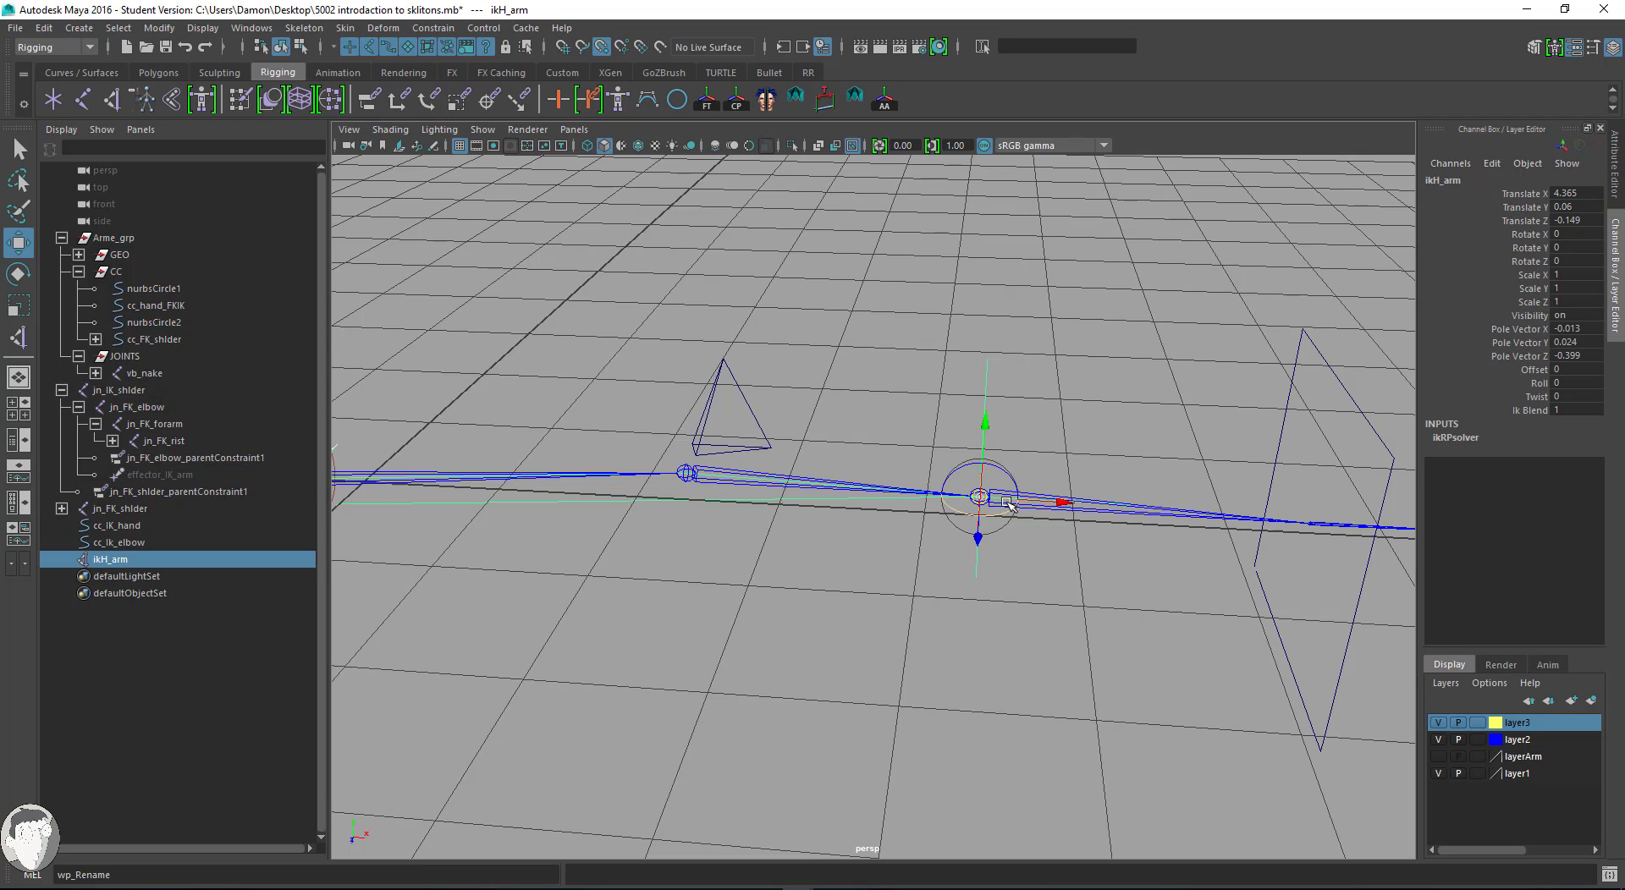
{"action": "key", "text": "v"}
{"action": "left_click", "coordinate": [155, 475]}
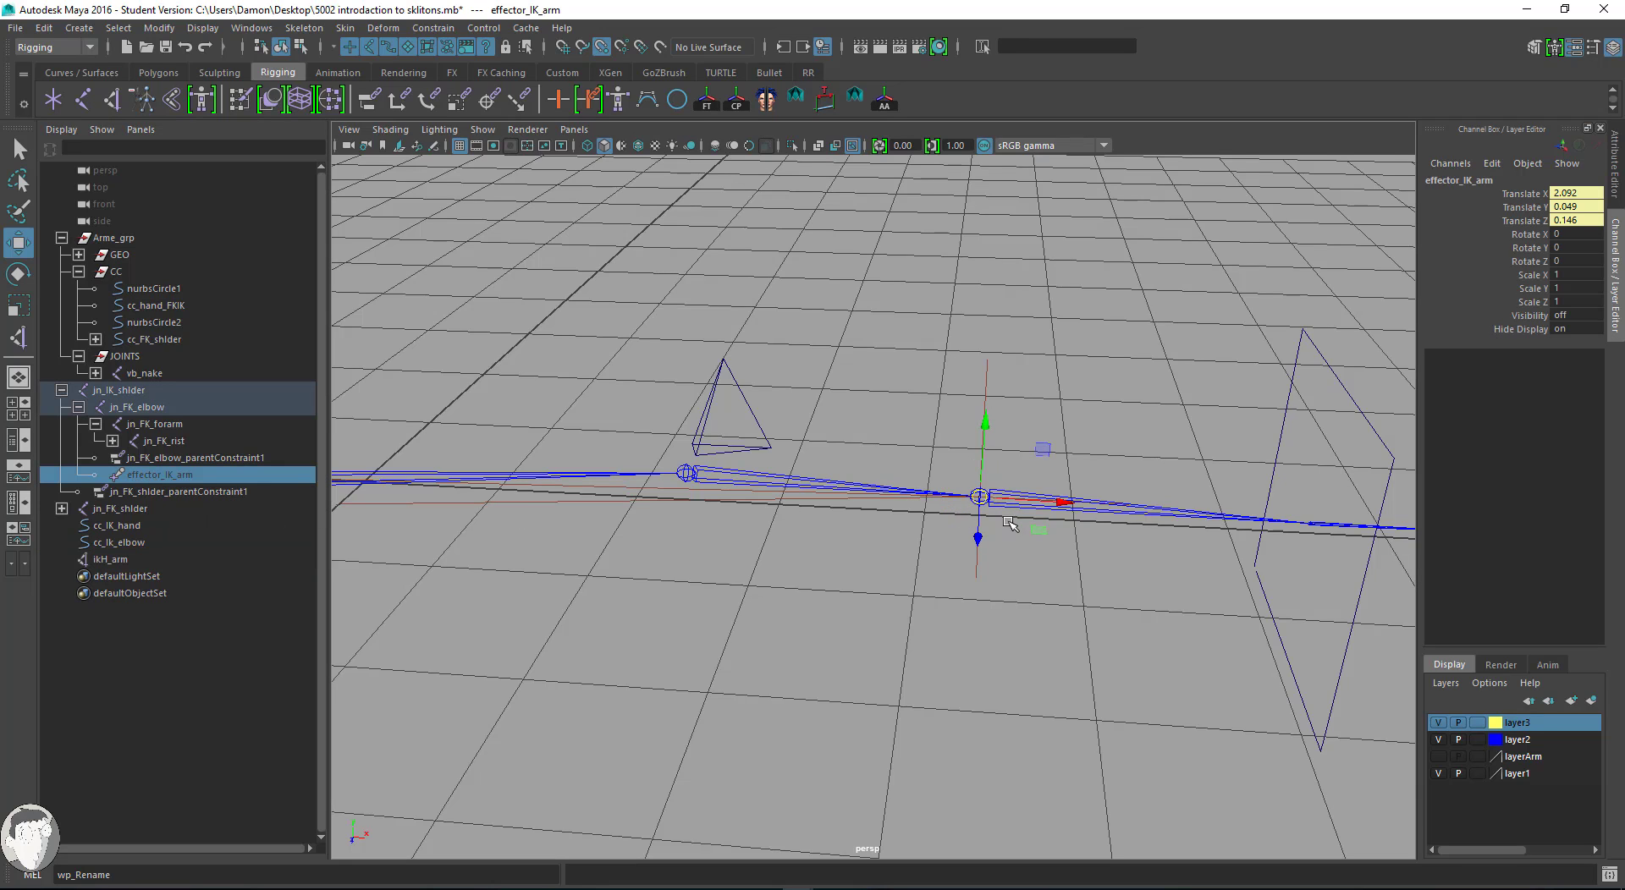
{"action": "key", "text": "v"}
{"action": "key", "text": "d"}
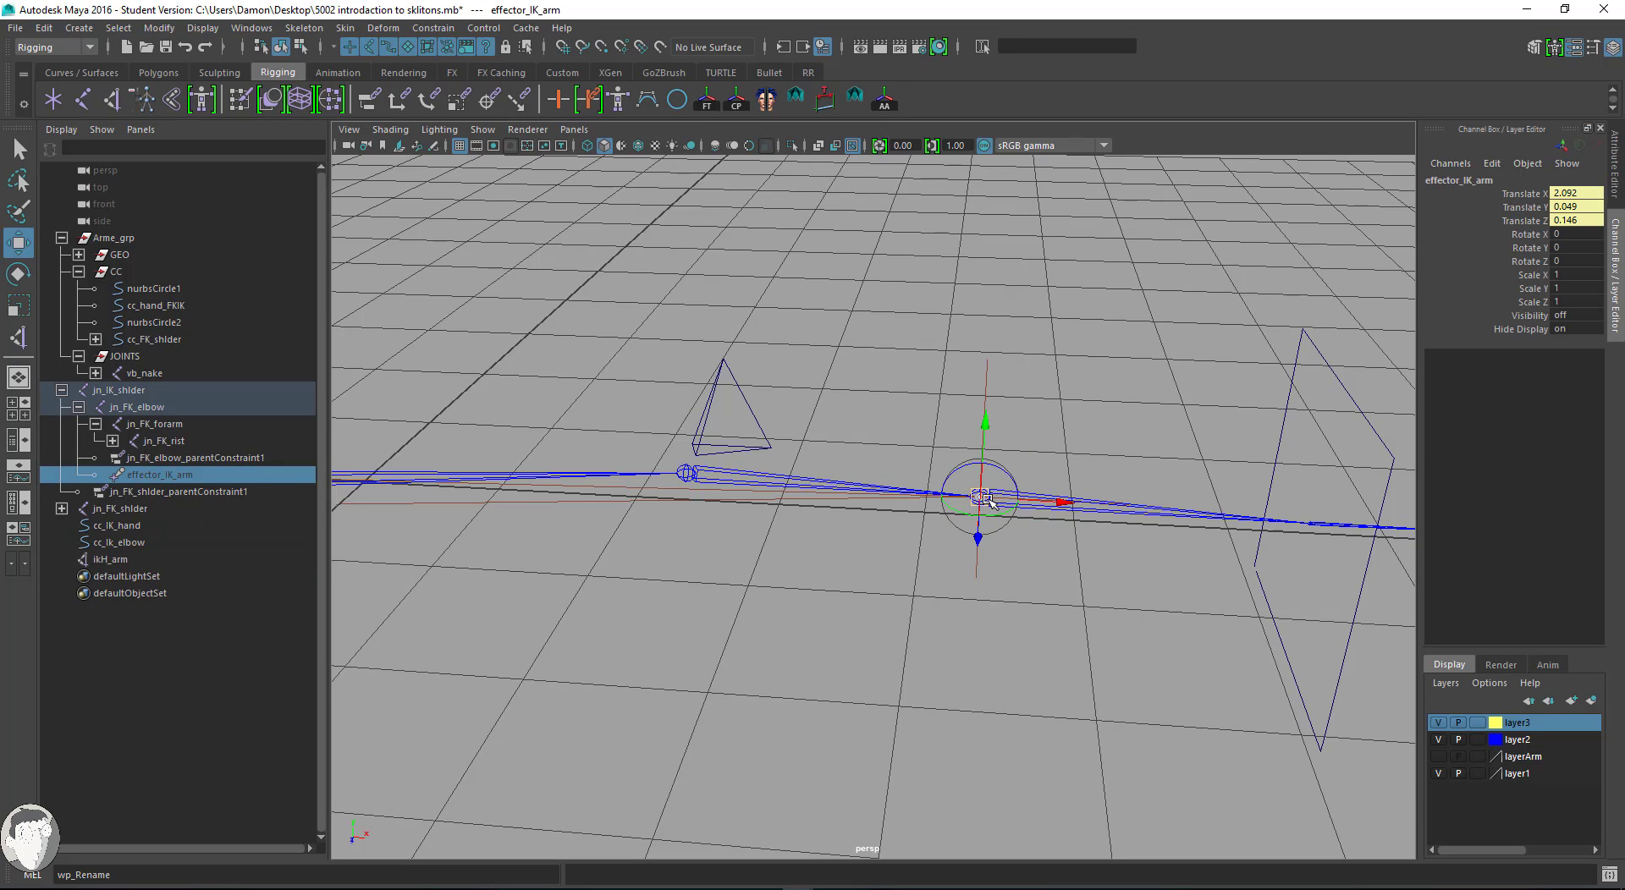
{"action": "left_click_drag", "start_coordinate": [981, 498], "coordinate": [1221, 534]}
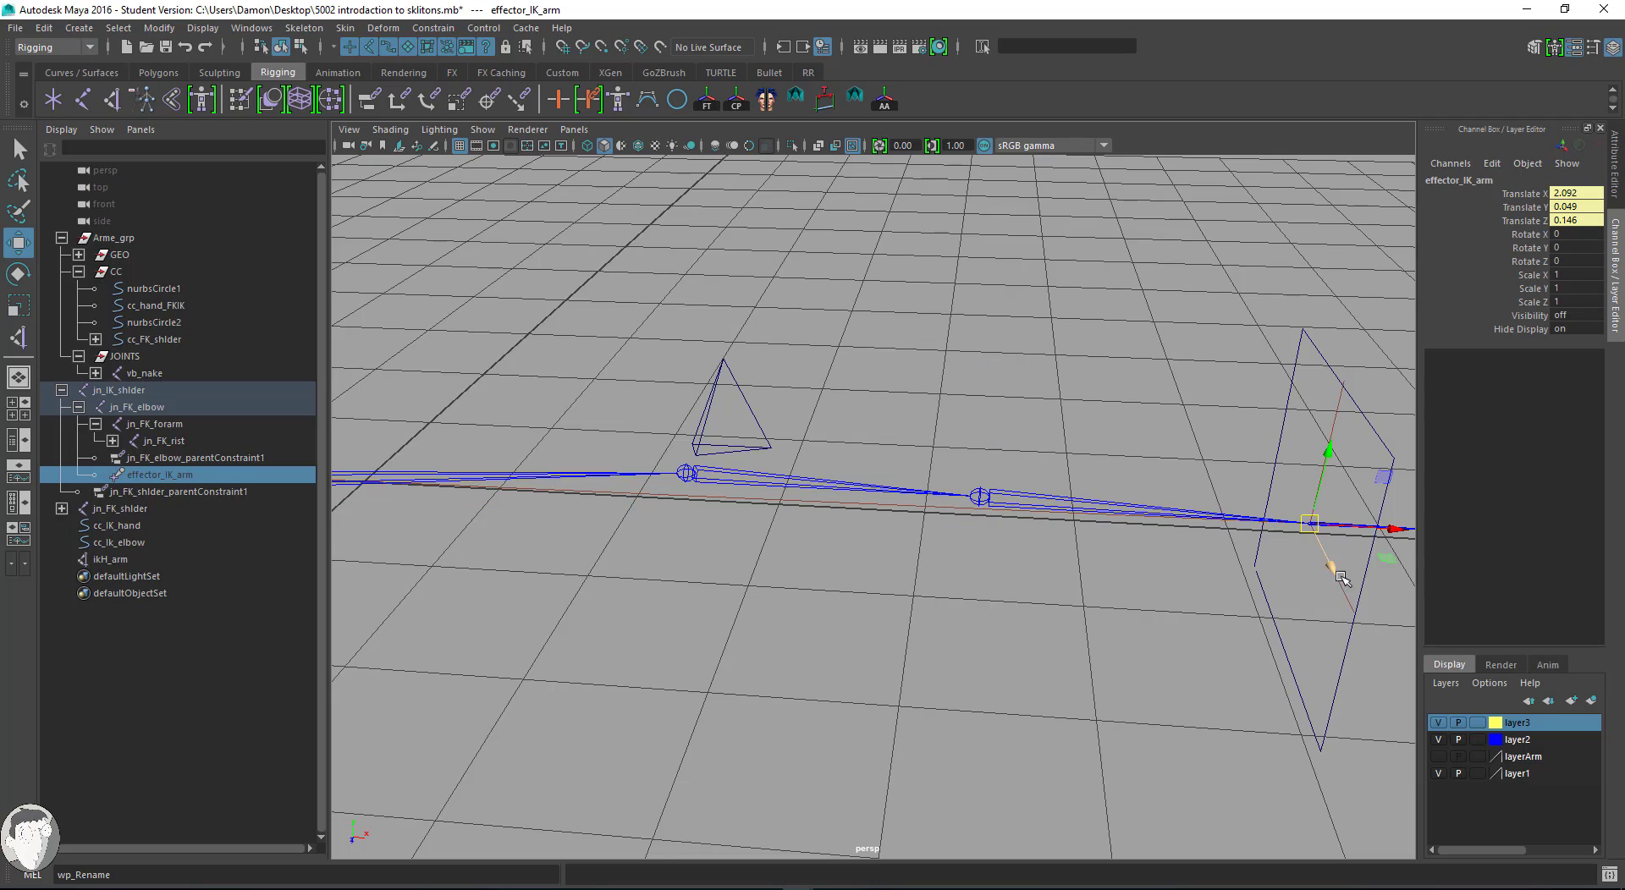
{"action": "left_click_drag", "start_coordinate": [1282, 652], "coordinate": [1159, 641], "text": "alt"}
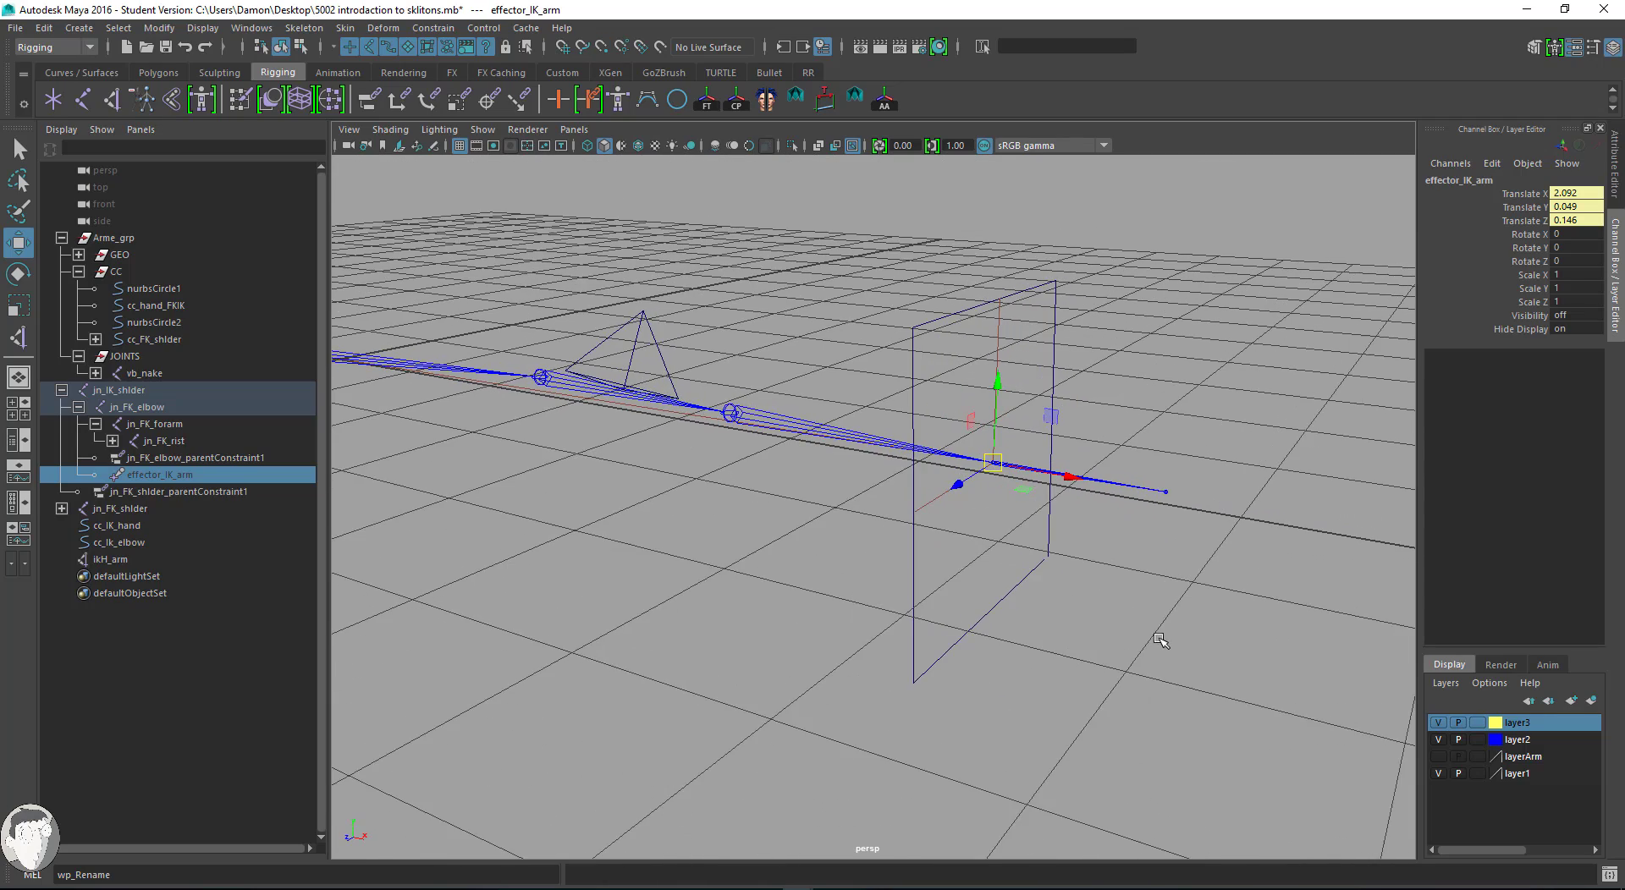
{"action": "middle_click_drag", "start_coordinate": [1059, 602], "coordinate": [1149, 674], "text": "alt"}
{"action": "left_click_drag", "start_coordinate": [1149, 674], "coordinate": [1102, 653], "text": "alt"}
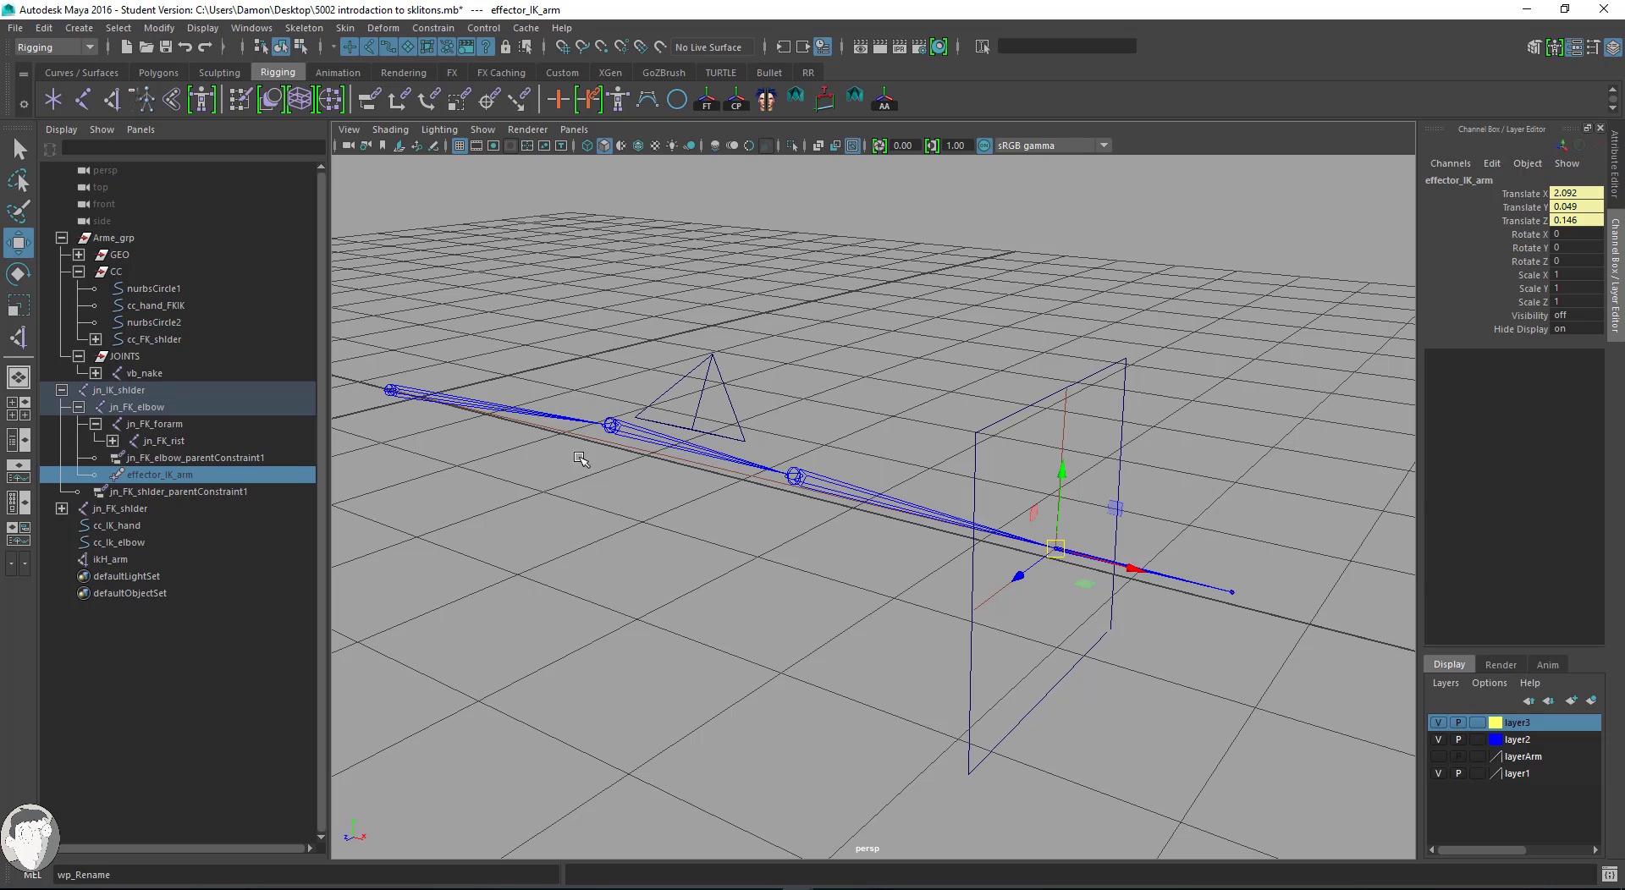
Move ikH_arm slightly from the wrist to test the IK chain, and undo the move.
{"action": "left_click", "coordinate": [1056, 440]}
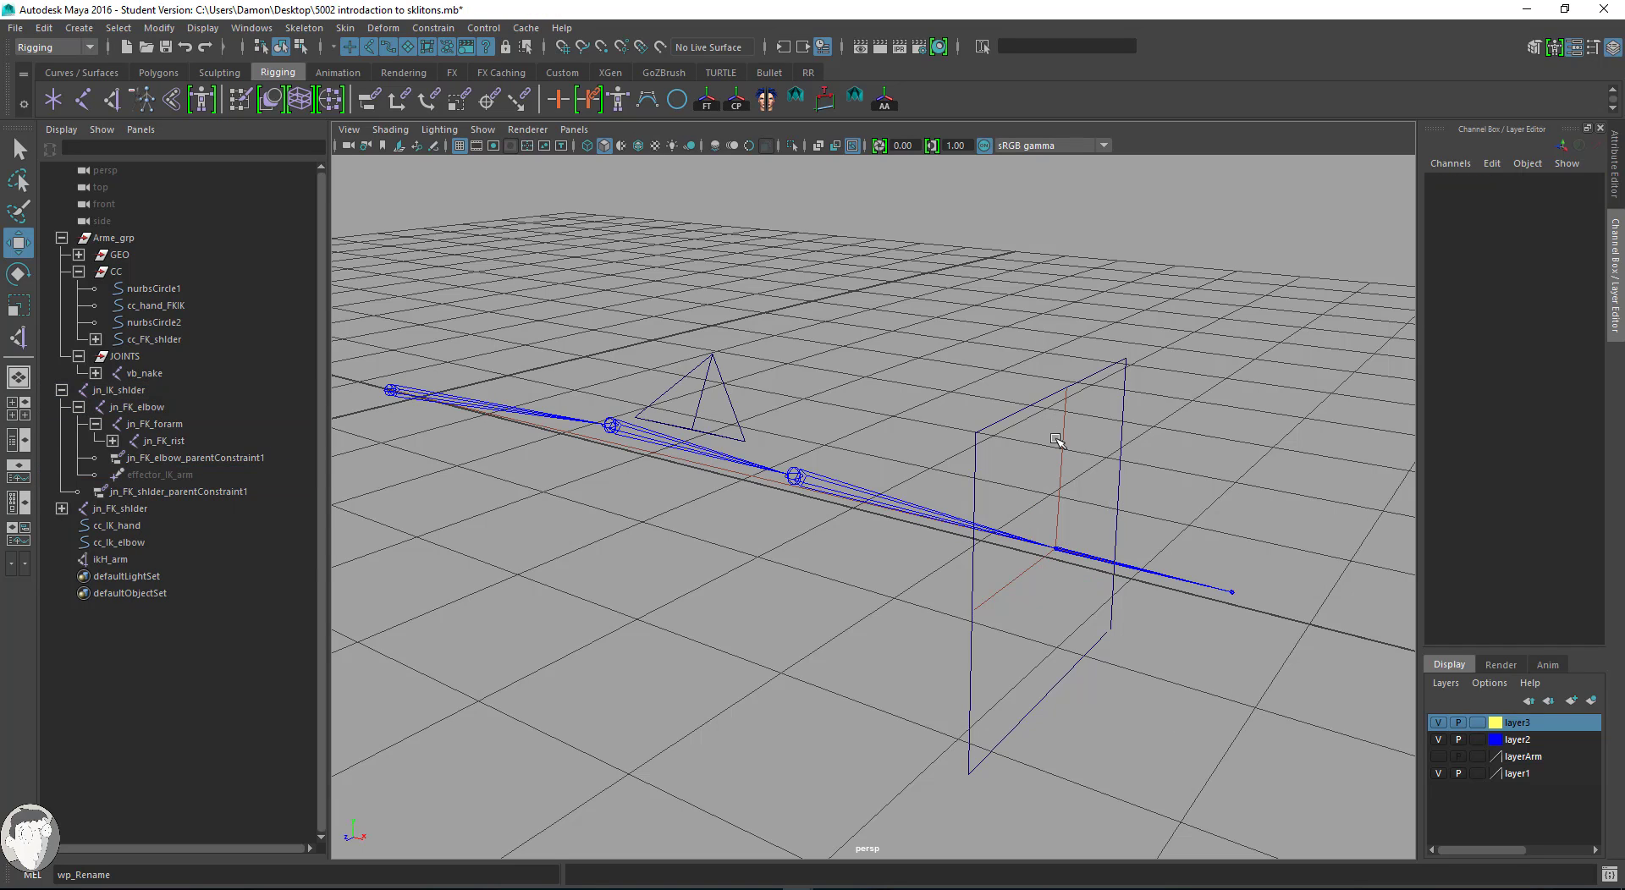
{"action": "left_click", "coordinate": [1052, 458]}
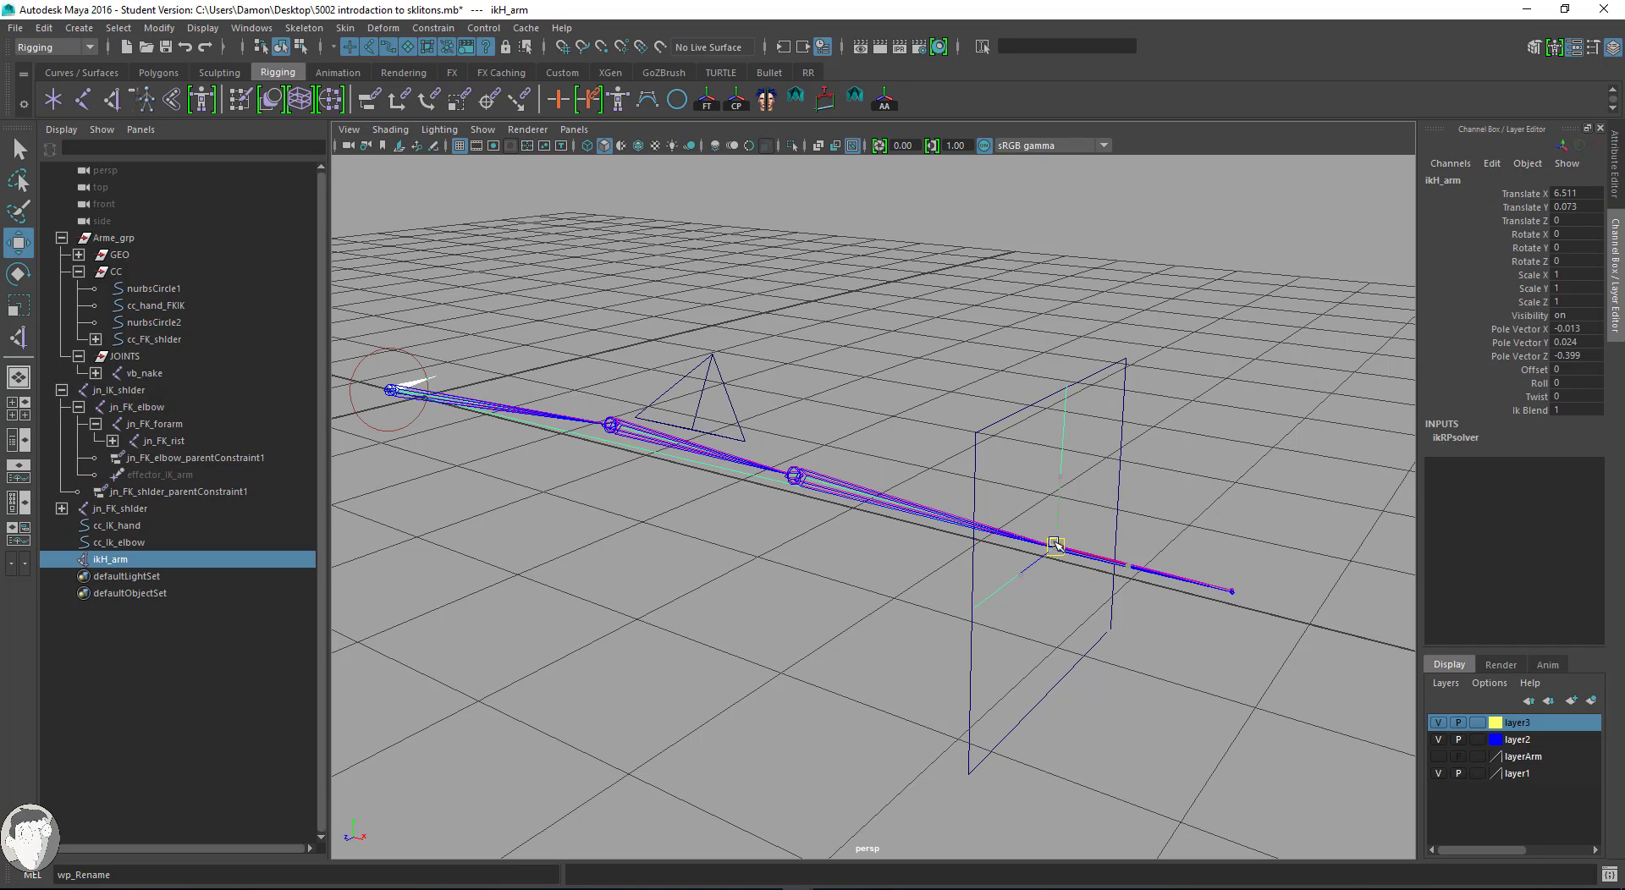
{"action": "mouse_move", "coordinate": [1056, 546]}
{"action": "left_mouse_down"}
{"action": "mouse_move", "coordinate": [972, 530]}
{"action": "mouse_move", "coordinate": [1050, 546]}
{"action": "left_mouse_up"}
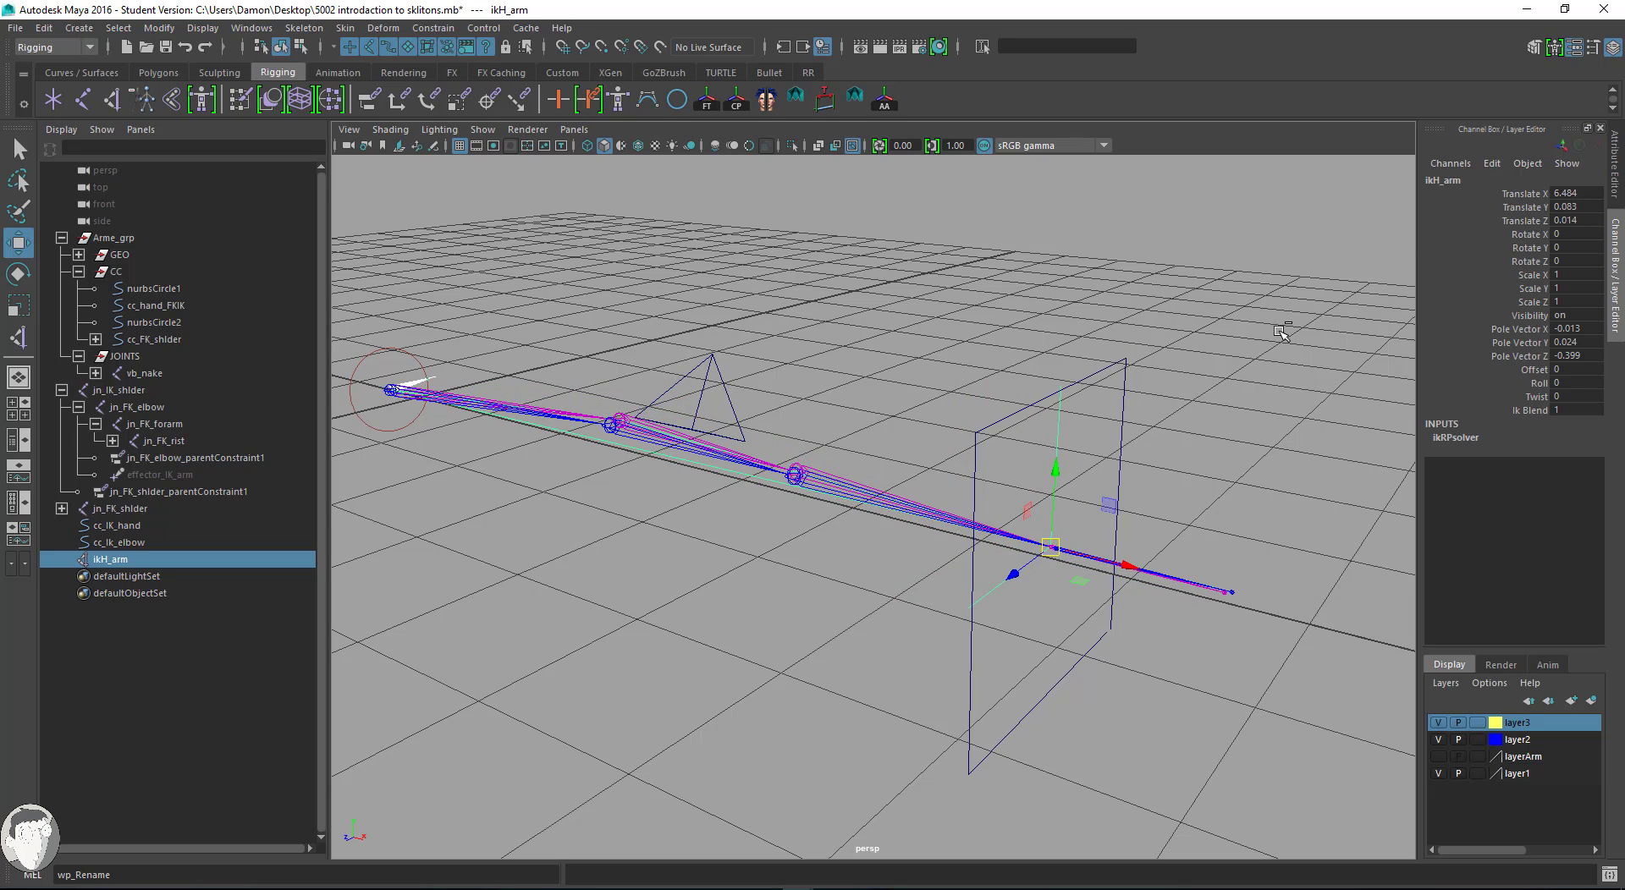
{"action": "key", "text": "ctrl+z"}
Save the scene as a new version named 5003 introdaction to sklitons.mb.
{"action": "left_click_drag", "start_coordinate": [720, 455], "coordinate": [1047, 589], "text": "alt"}
{"action": "left_click", "coordinate": [1047, 589]}
{"action": "left_click_drag", "start_coordinate": [1244, 581], "coordinate": [1127, 475], "text": "alt"}
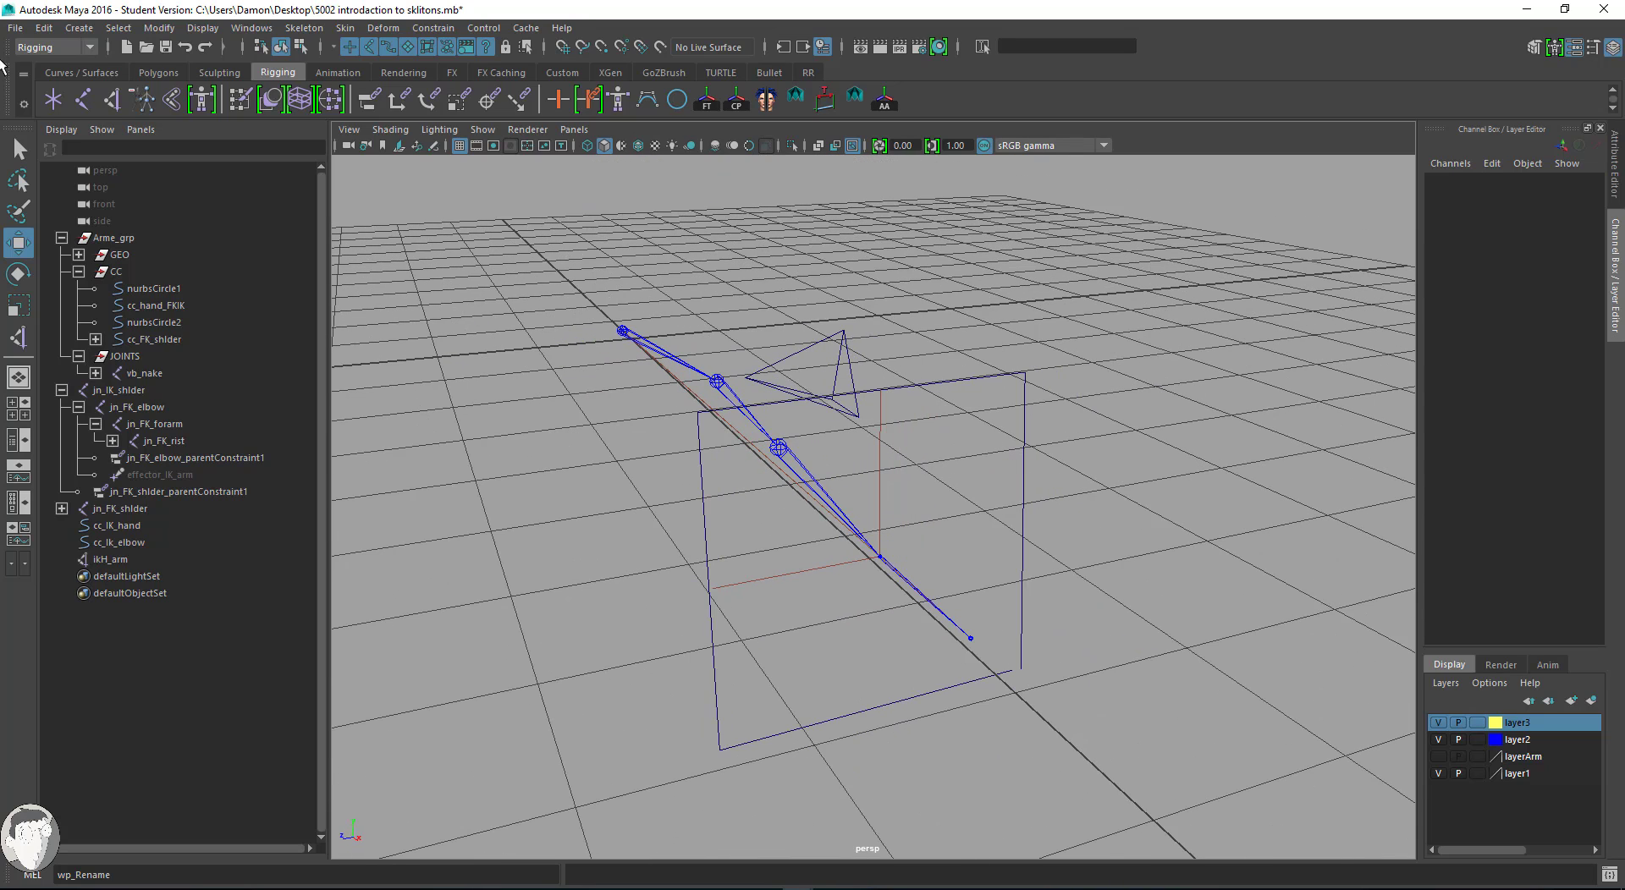
{"action": "left_click", "coordinate": [14, 29]}
{"action": "left_click", "coordinate": [77, 112]}
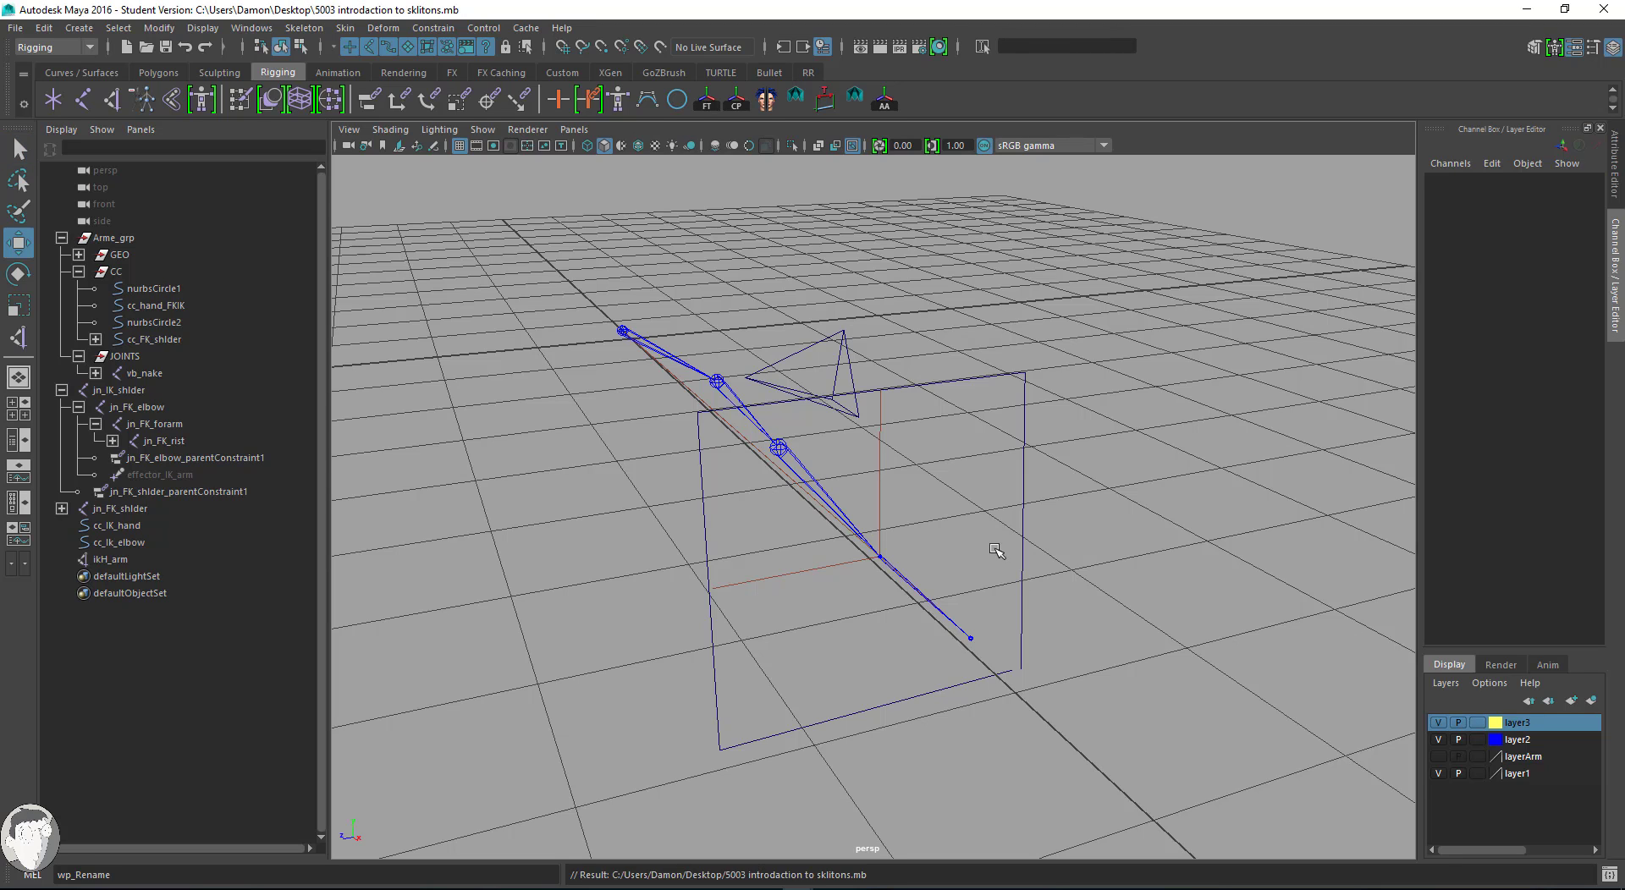
Check the translate channels of cc_IK_hand, and test-move ikH_arm before undoing the move.
{"action": "left_click_drag", "start_coordinate": [960, 521], "coordinate": [1049, 533], "text": "alt"}
{"action": "left_click_drag", "start_coordinate": [1235, 555], "coordinate": [1267, 411], "text": "alt"}
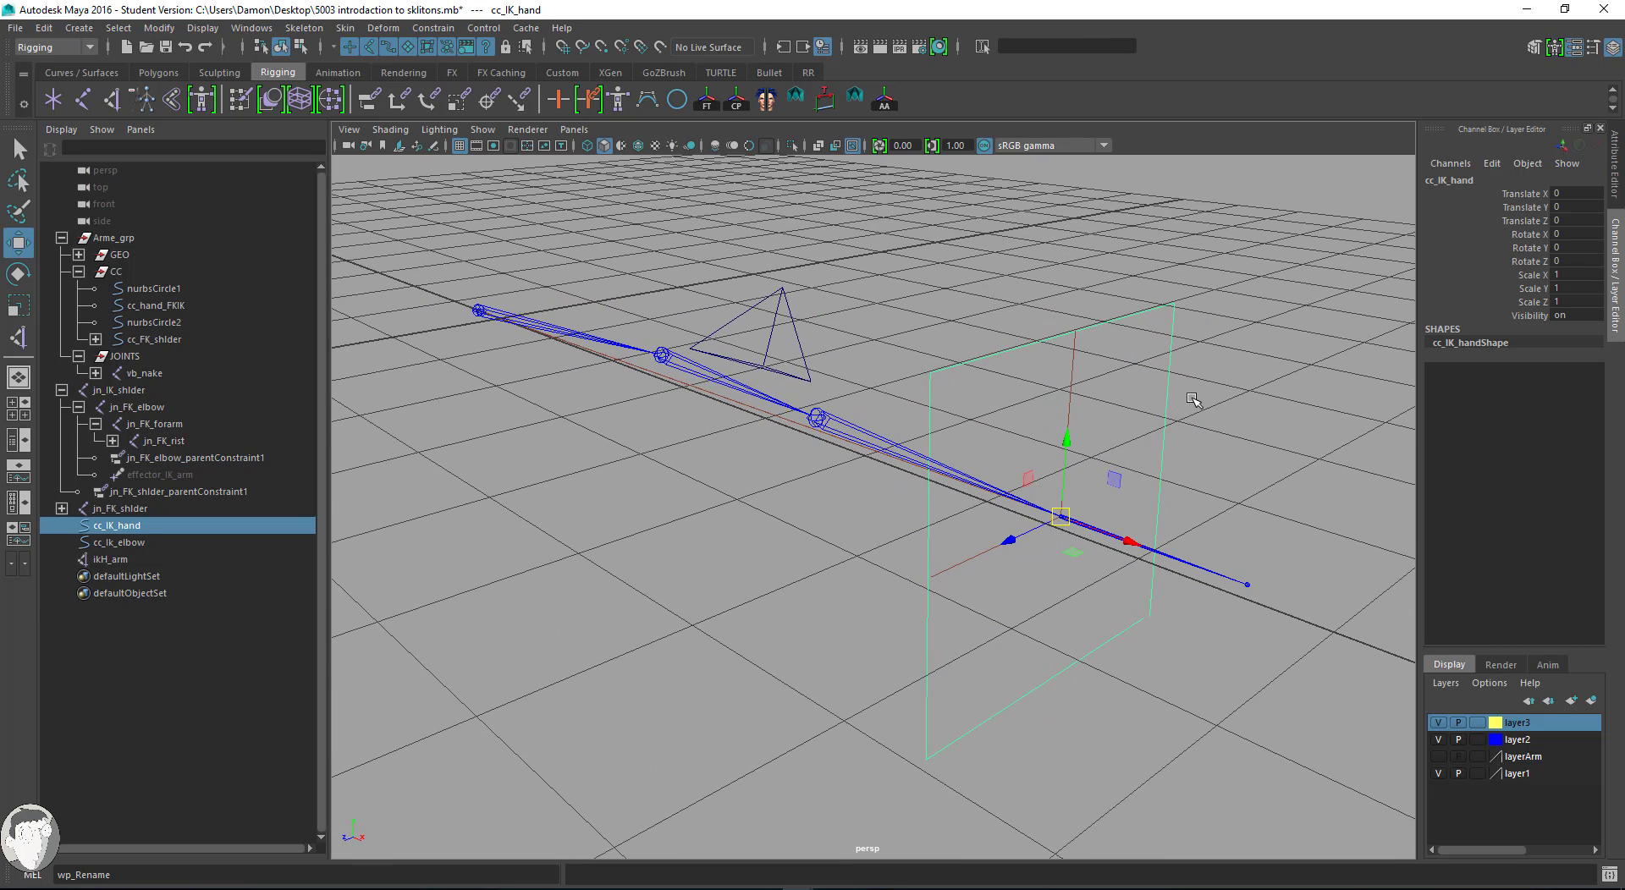
{"action": "left_click_drag", "start_coordinate": [1545, 195], "coordinate": [1550, 222]}
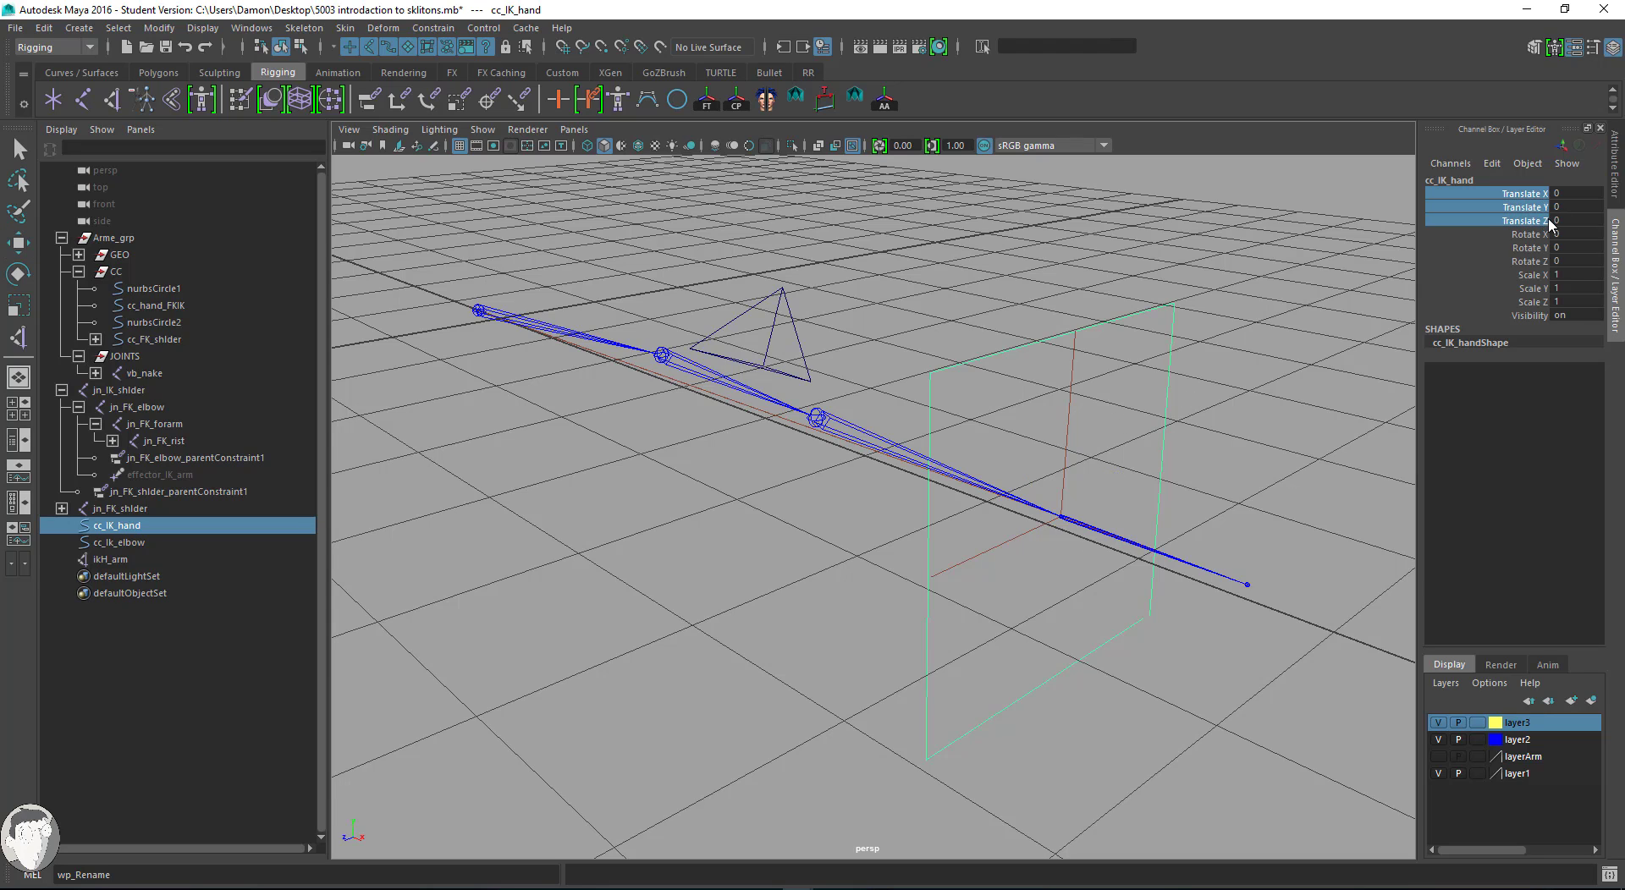
{"action": "left_click_drag", "start_coordinate": [1044, 382], "coordinate": [1107, 393]}
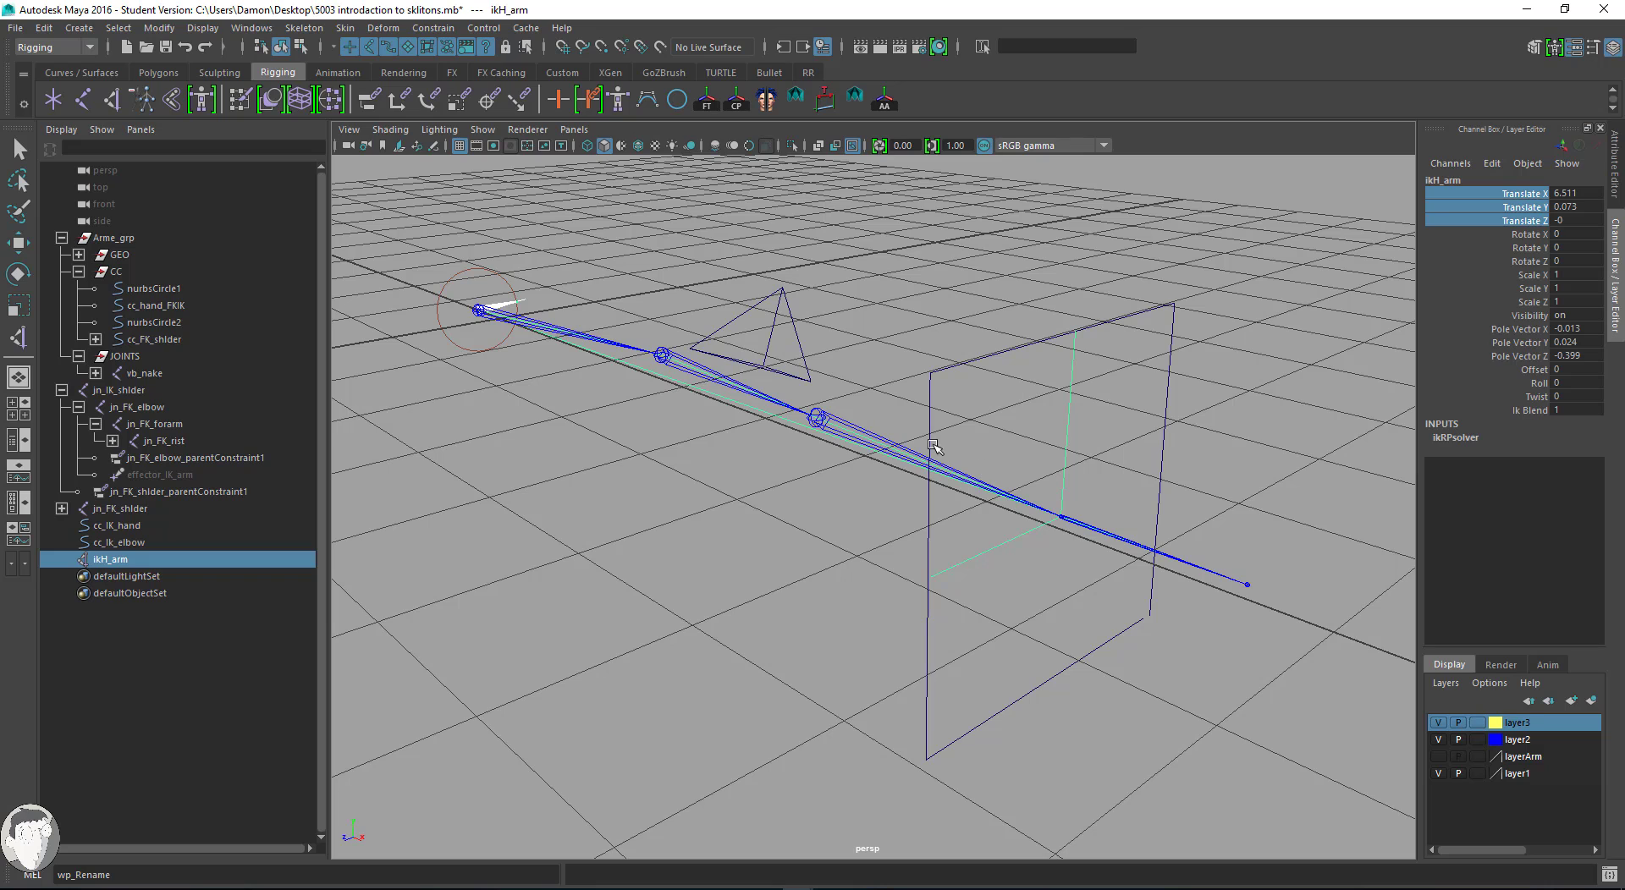
{"action": "key", "text": "w"}
{"action": "left_click_drag", "start_coordinate": [1061, 517], "coordinate": [1096, 475]}
{"action": "key", "text": "ctrl+z"}
Point-constrain ikH_arm to the cc_IK_hand control.
{"action": "left_click_drag", "start_coordinate": [1146, 422], "coordinate": [1210, 459]}
{"action": "left_click_drag", "start_coordinate": [1053, 384], "coordinate": [1099, 398], "text": "shift"}
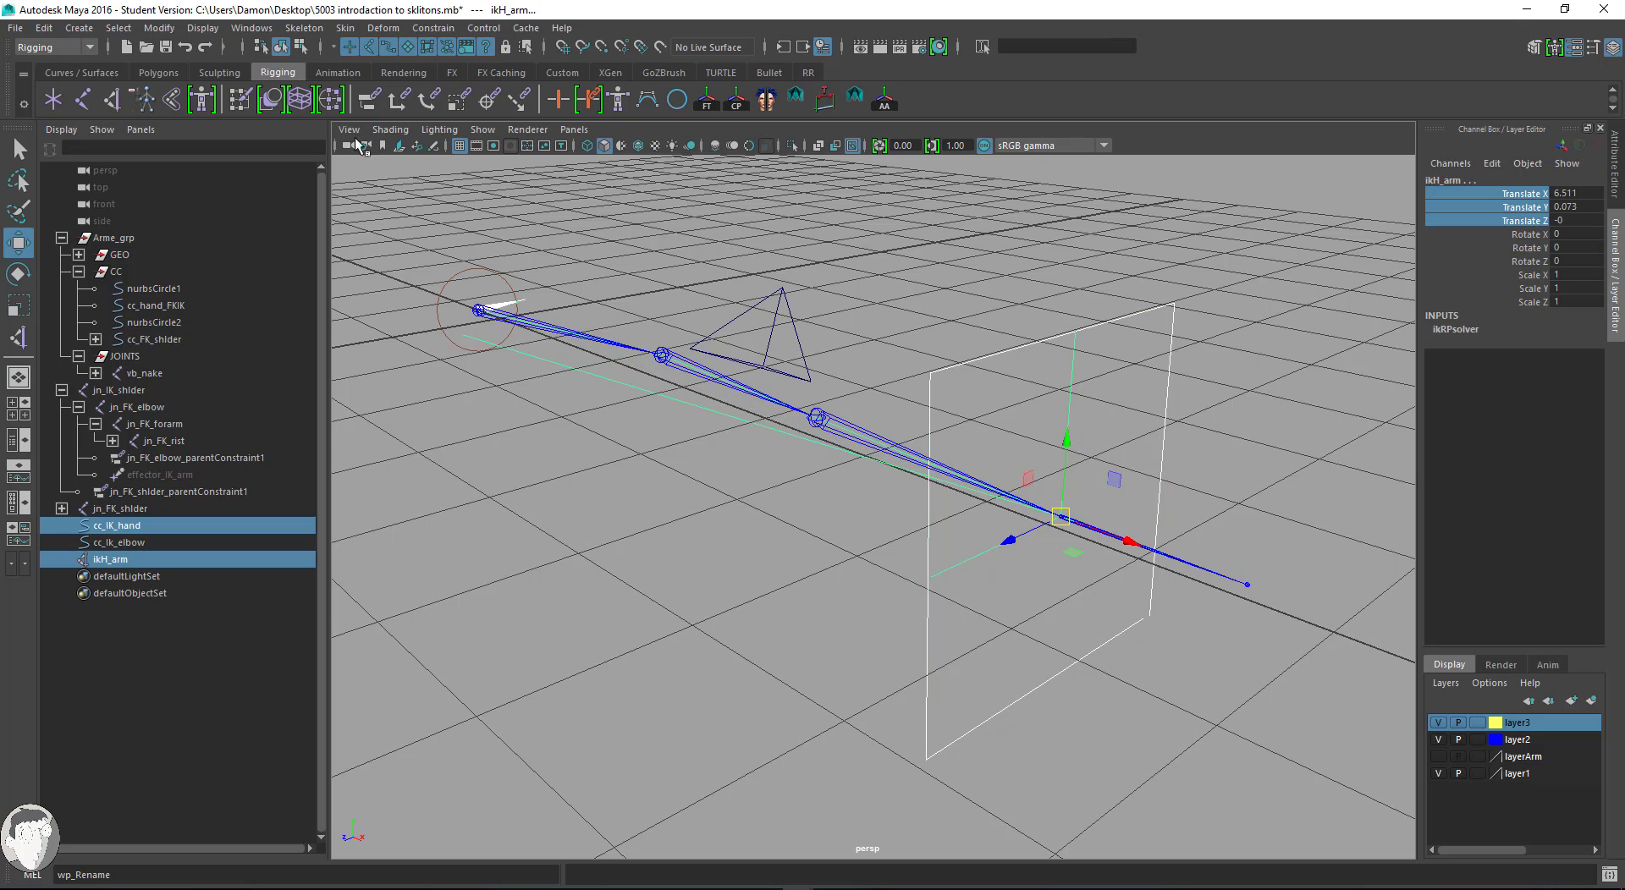
{"action": "left_click", "coordinate": [397, 101]}
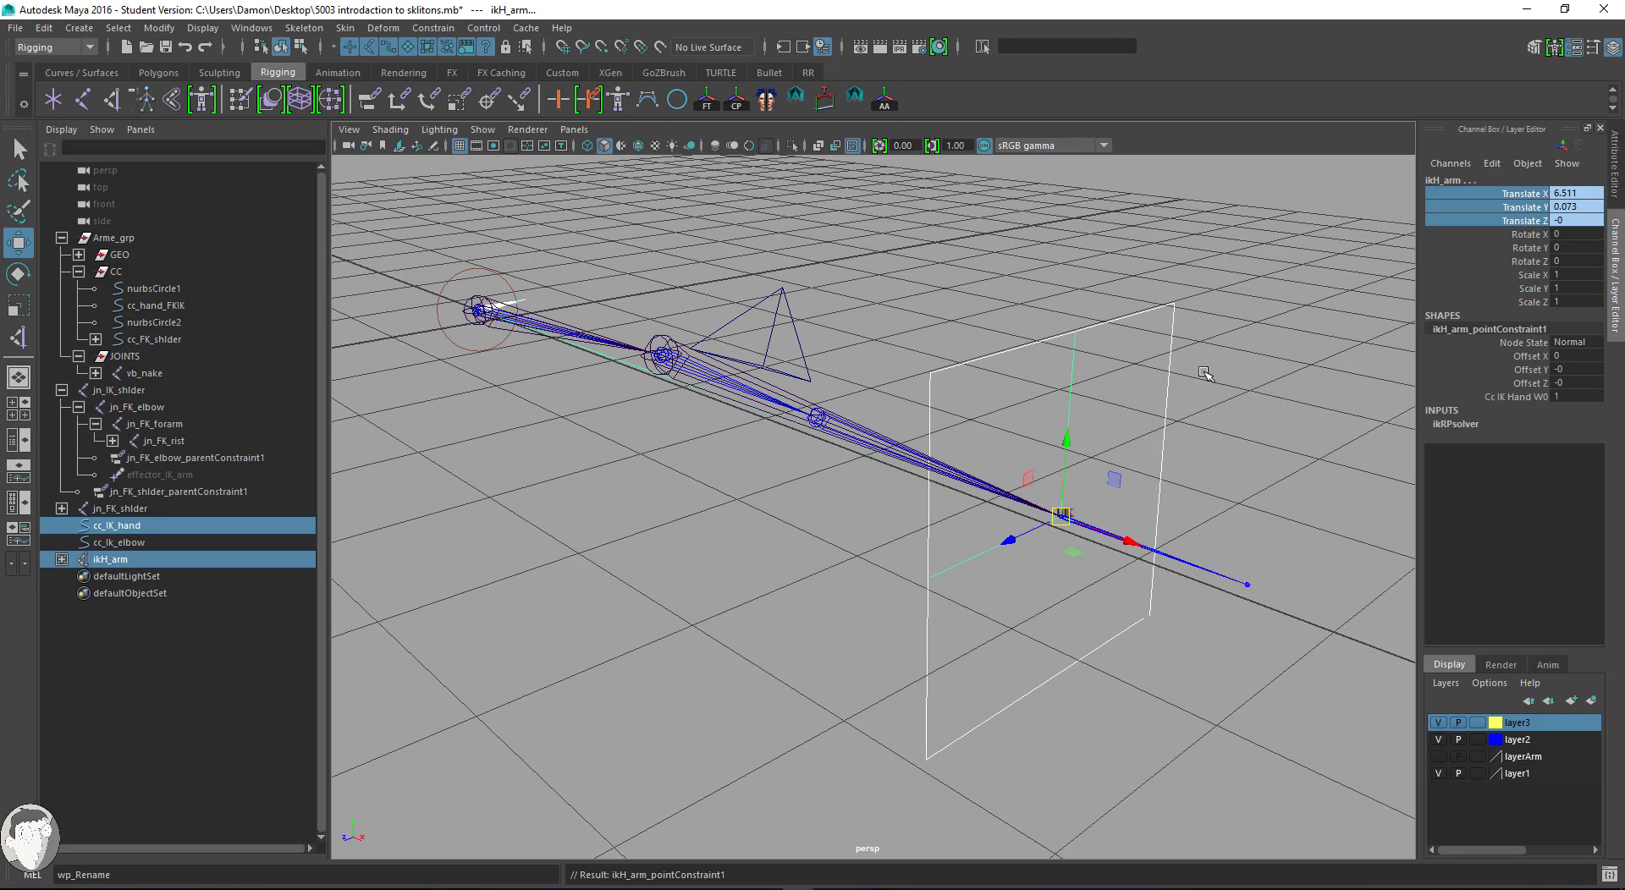
Move cc_IK_hand towards the elbow to test the arm's bend, and reset its Translate X, Y and Z to 0.
{"action": "left_click", "coordinate": [1254, 364]}
{"action": "left_click_drag", "start_coordinate": [689, 380], "coordinate": [808, 435], "text": "alt"}
{"action": "left_click", "coordinate": [1218, 267]}
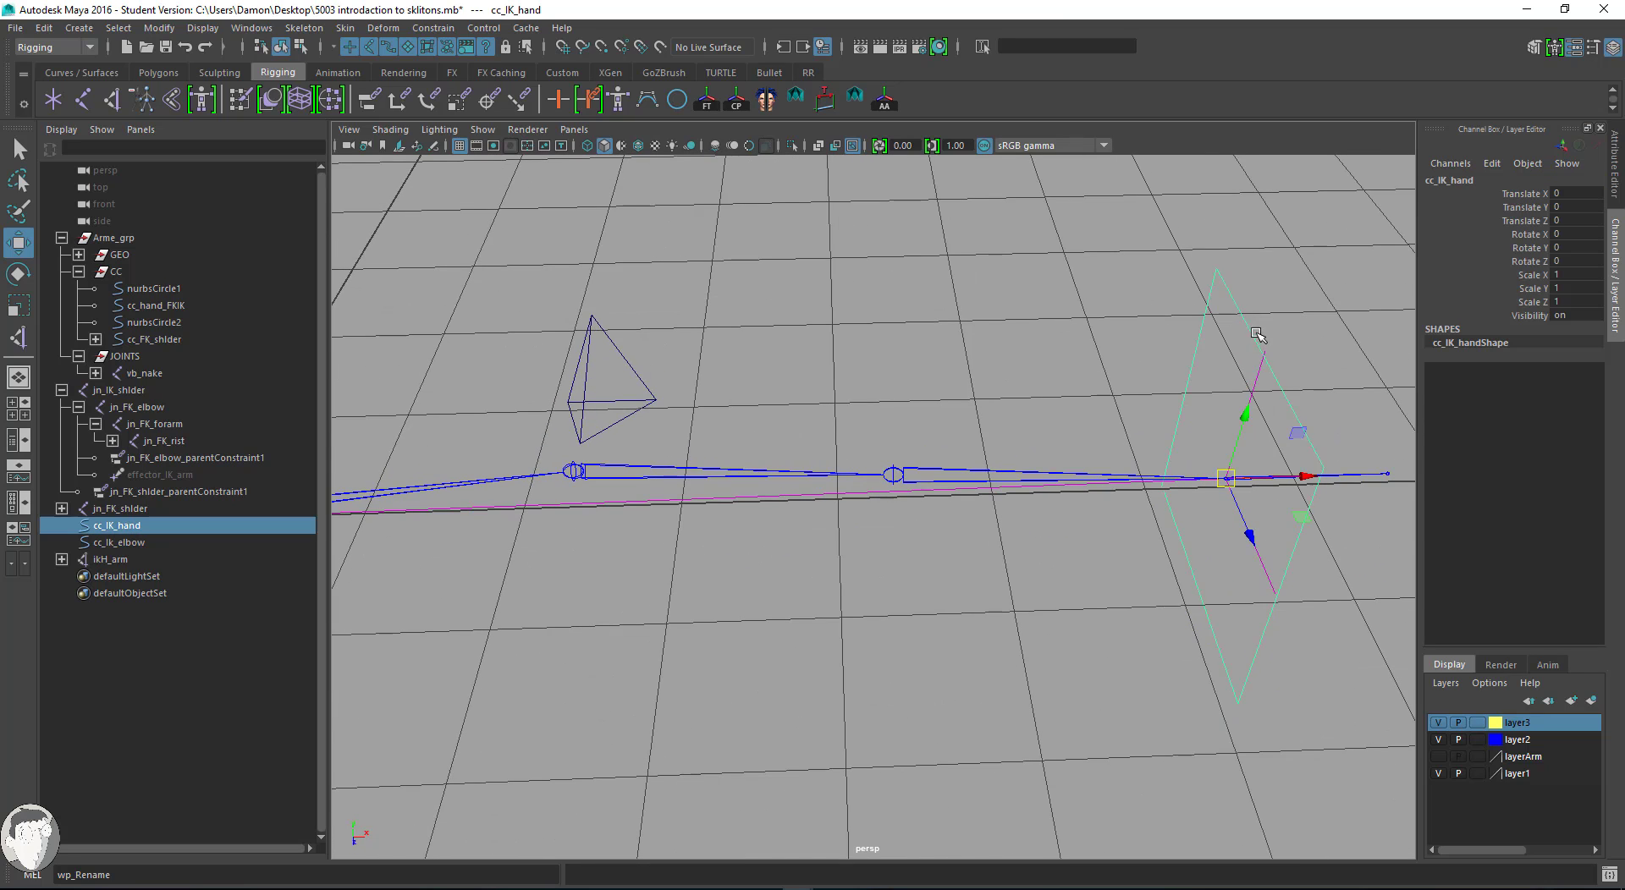
{"action": "left_click_drag", "start_coordinate": [1221, 478], "coordinate": [1151, 497]}
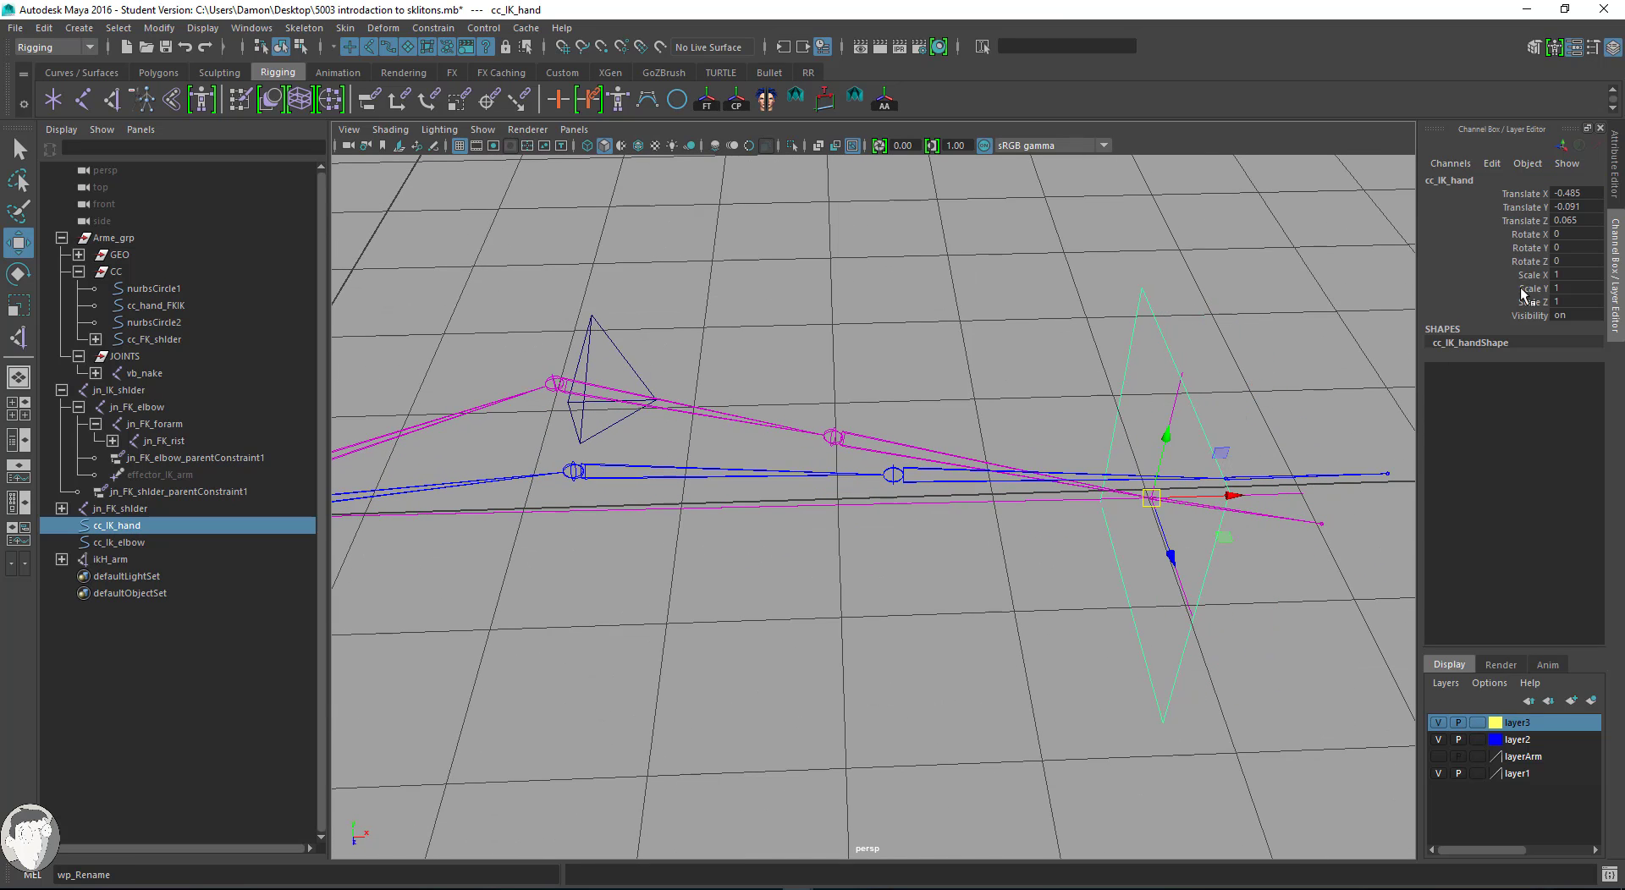
{"action": "left_click_drag", "start_coordinate": [1571, 193], "coordinate": [1573, 207]}
{"action": "double_click", "coordinate": [1569, 220]}
{"action": "key", "text": "Return"}
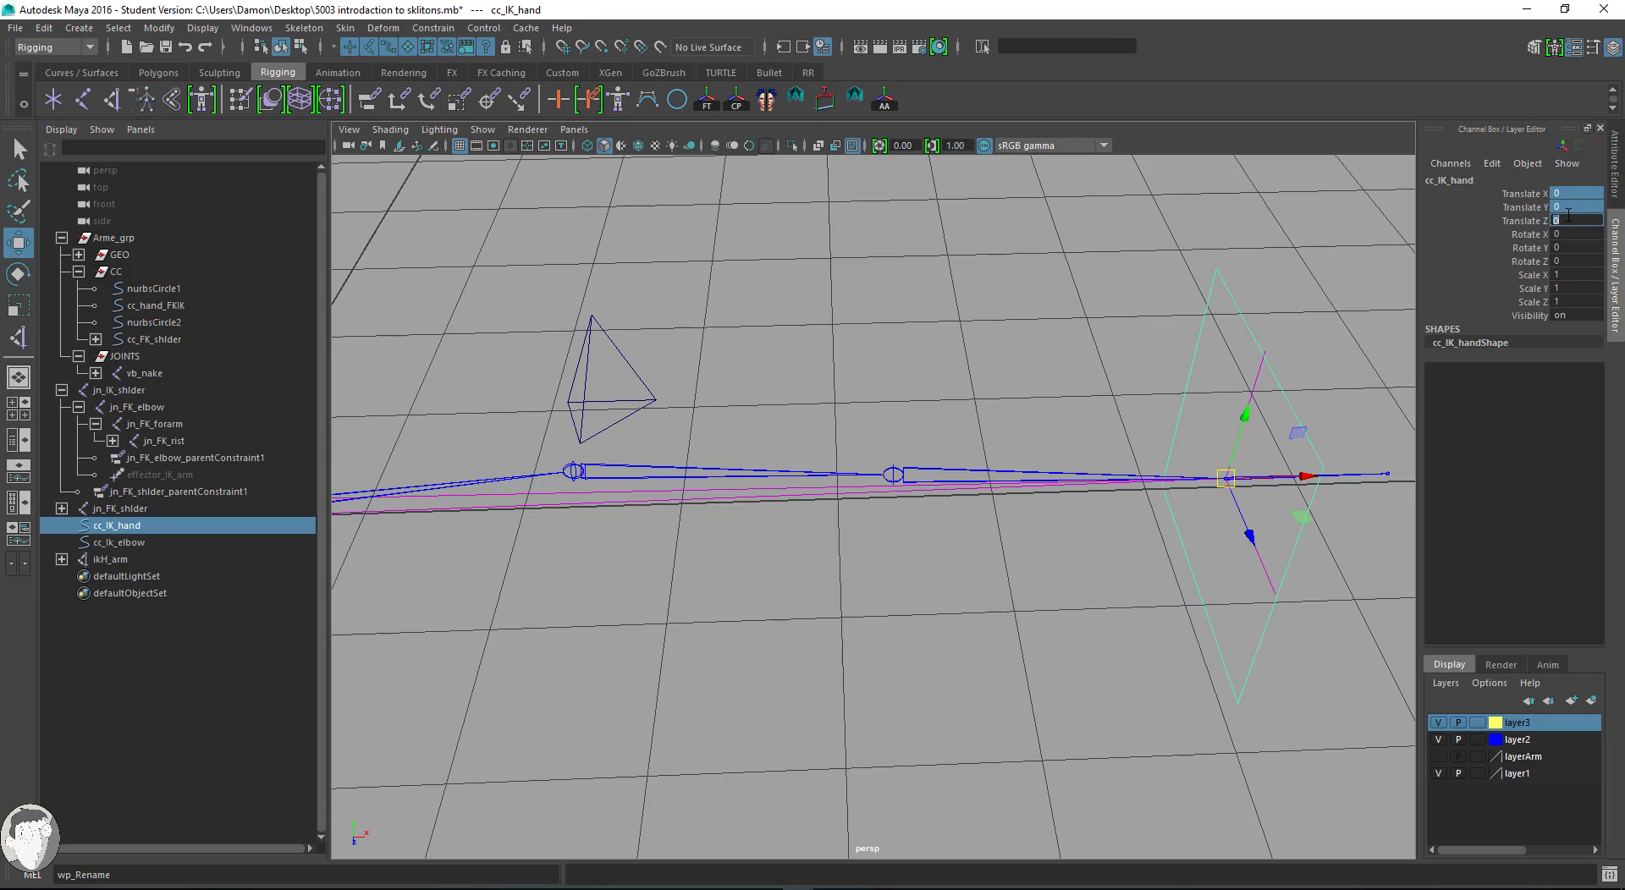
Apply a pole vector constraint from the cc_Ik_elbow control to ikH_arm.
{"action": "left_click_drag", "start_coordinate": [716, 358], "coordinate": [900, 353], "text": "alt"}
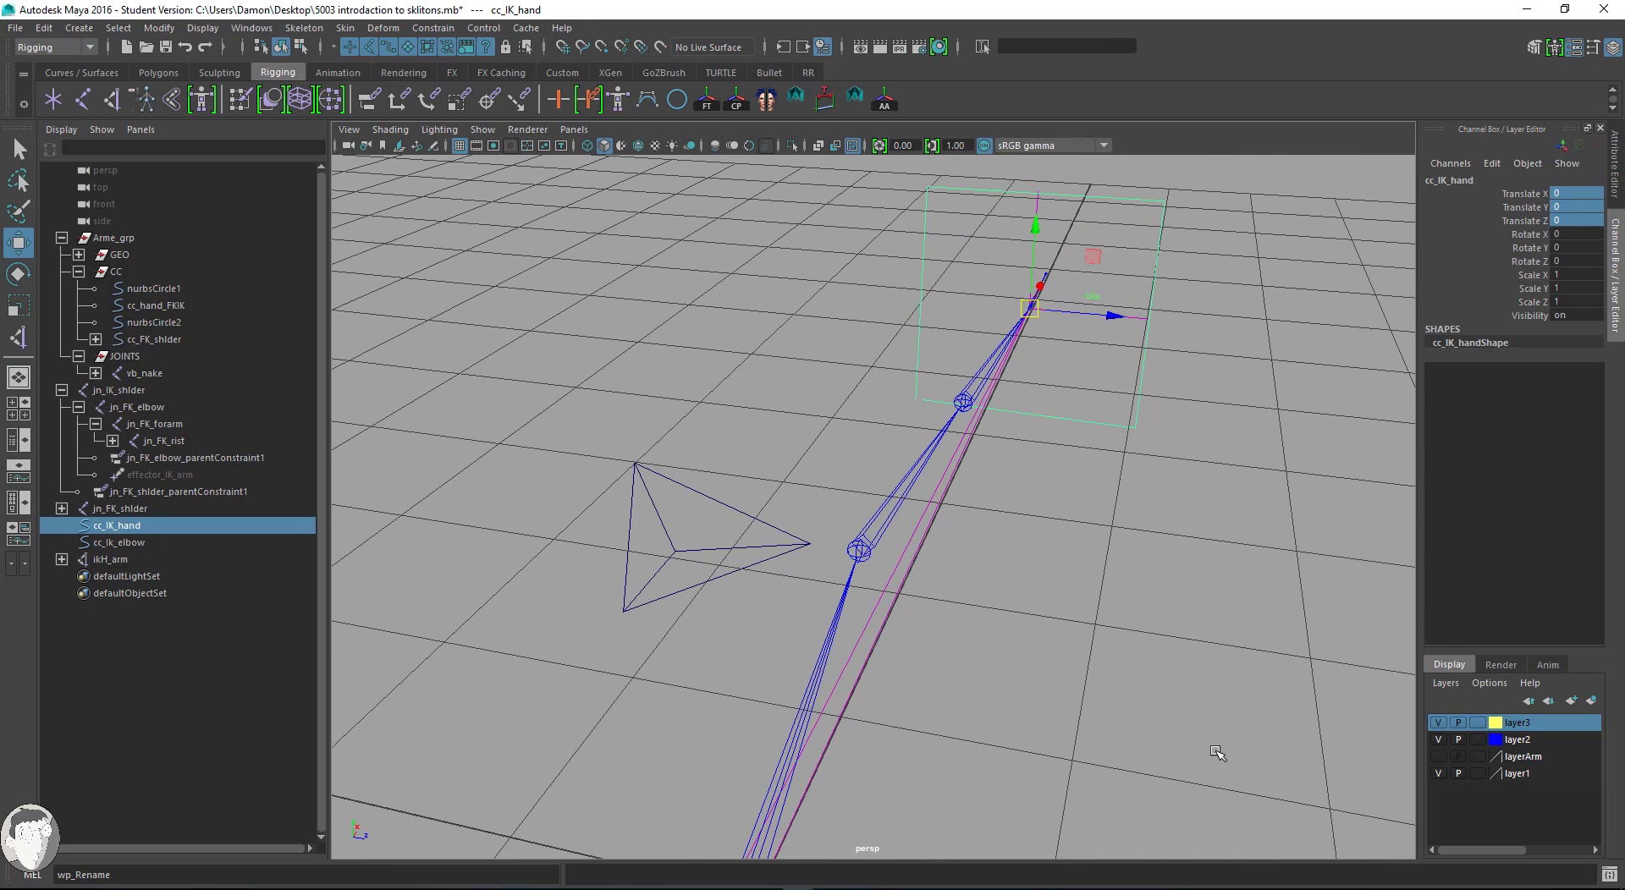
{"action": "left_click", "coordinate": [1219, 681]}
{"action": "middle_click_drag", "start_coordinate": [1103, 584], "coordinate": [1182, 504], "text": "alt"}
{"action": "left_click_drag", "start_coordinate": [1178, 487], "coordinate": [1096, 397], "text": "alt"}
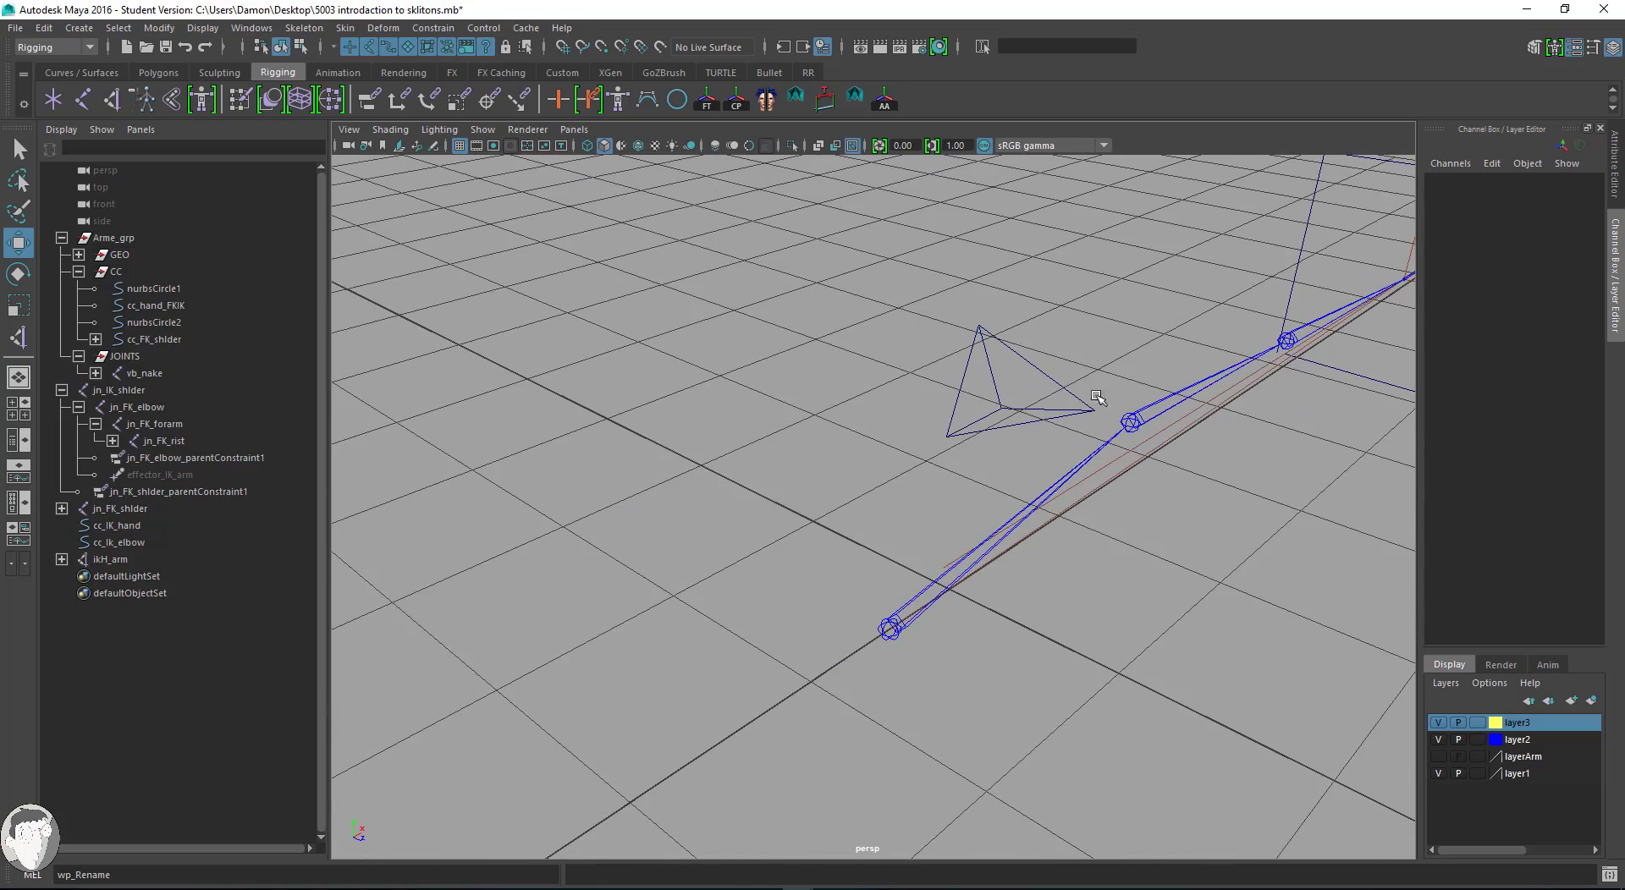
{"action": "left_click_drag", "start_coordinate": [1214, 439], "coordinate": [713, 400], "text": "alt"}
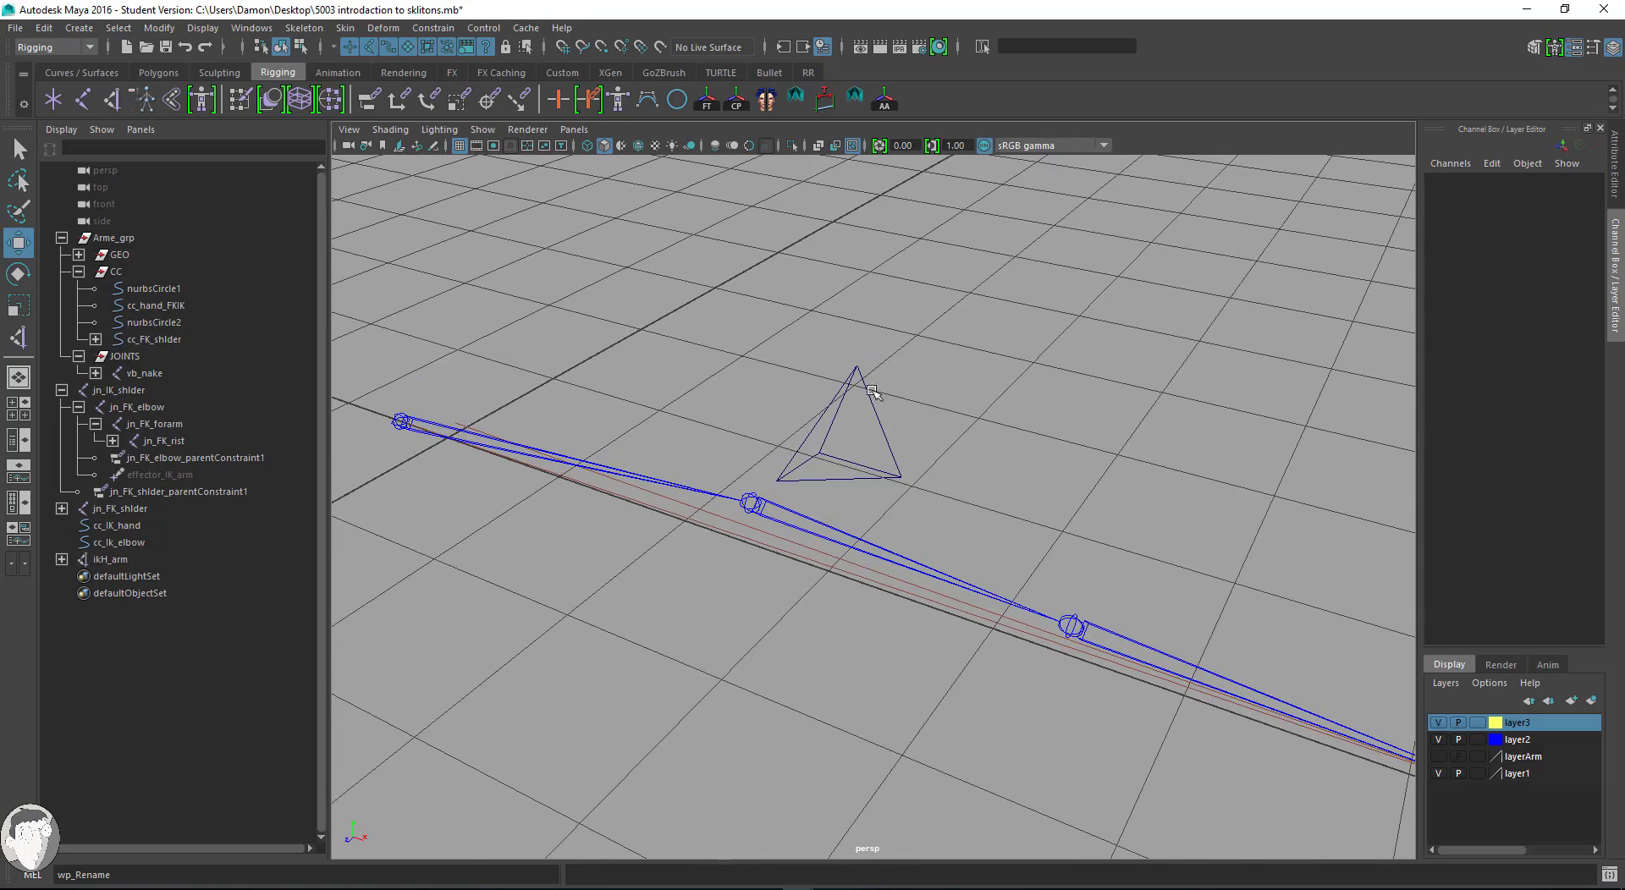
{"action": "left_click_drag", "start_coordinate": [998, 416], "coordinate": [1019, 402], "text": "alt"}
{"action": "left_click", "coordinate": [890, 365]}
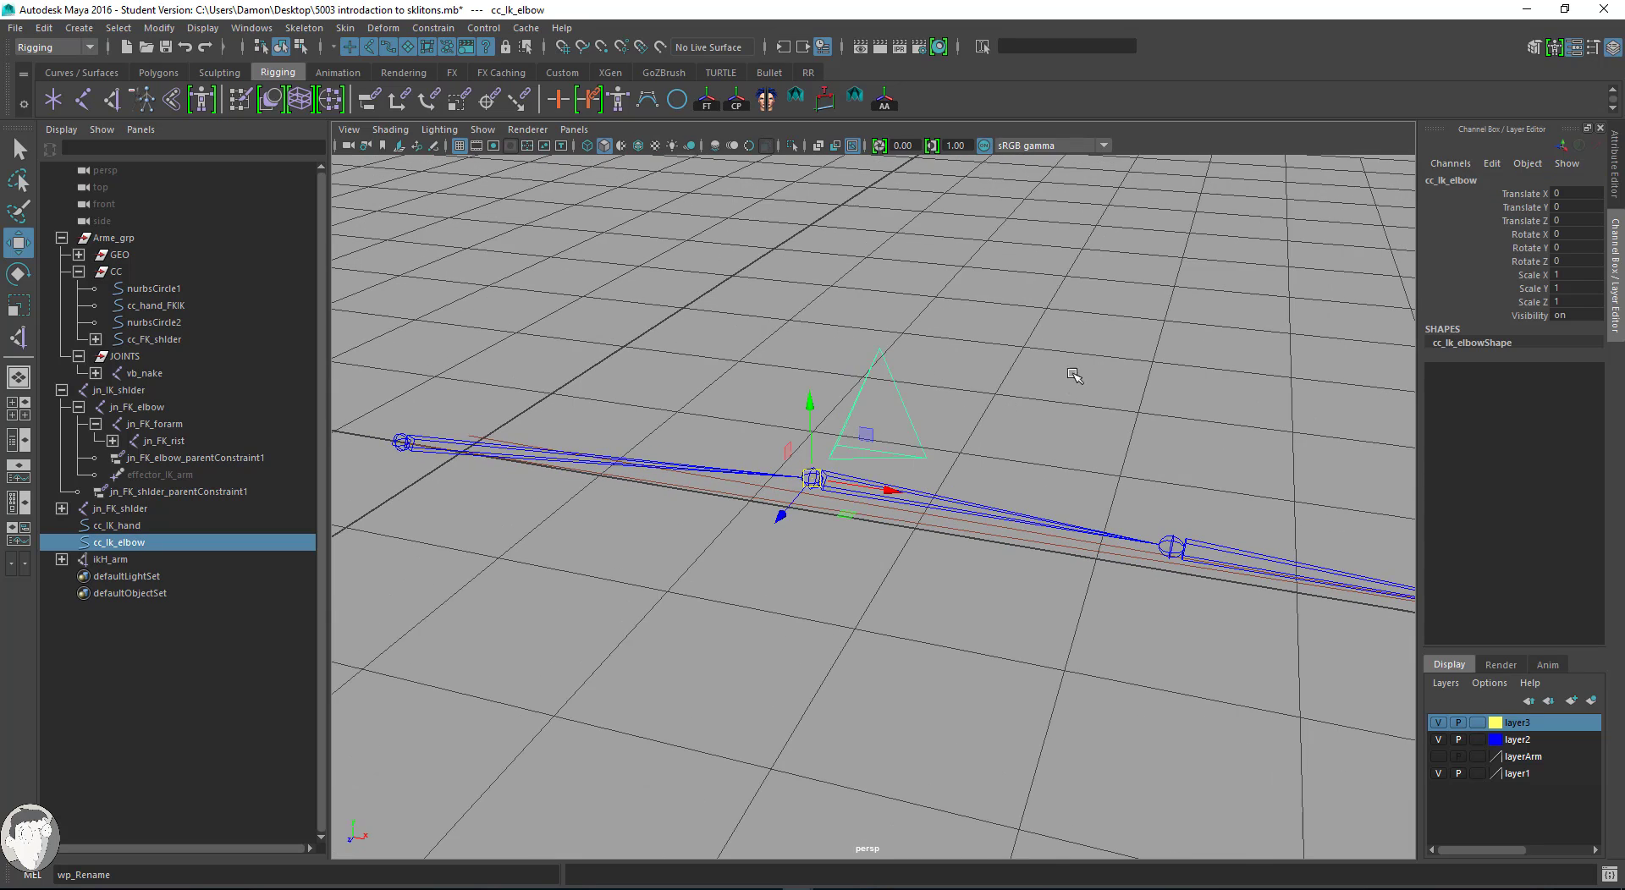
{"action": "left_click_drag", "start_coordinate": [1130, 389], "coordinate": [889, 319], "text": "alt"}
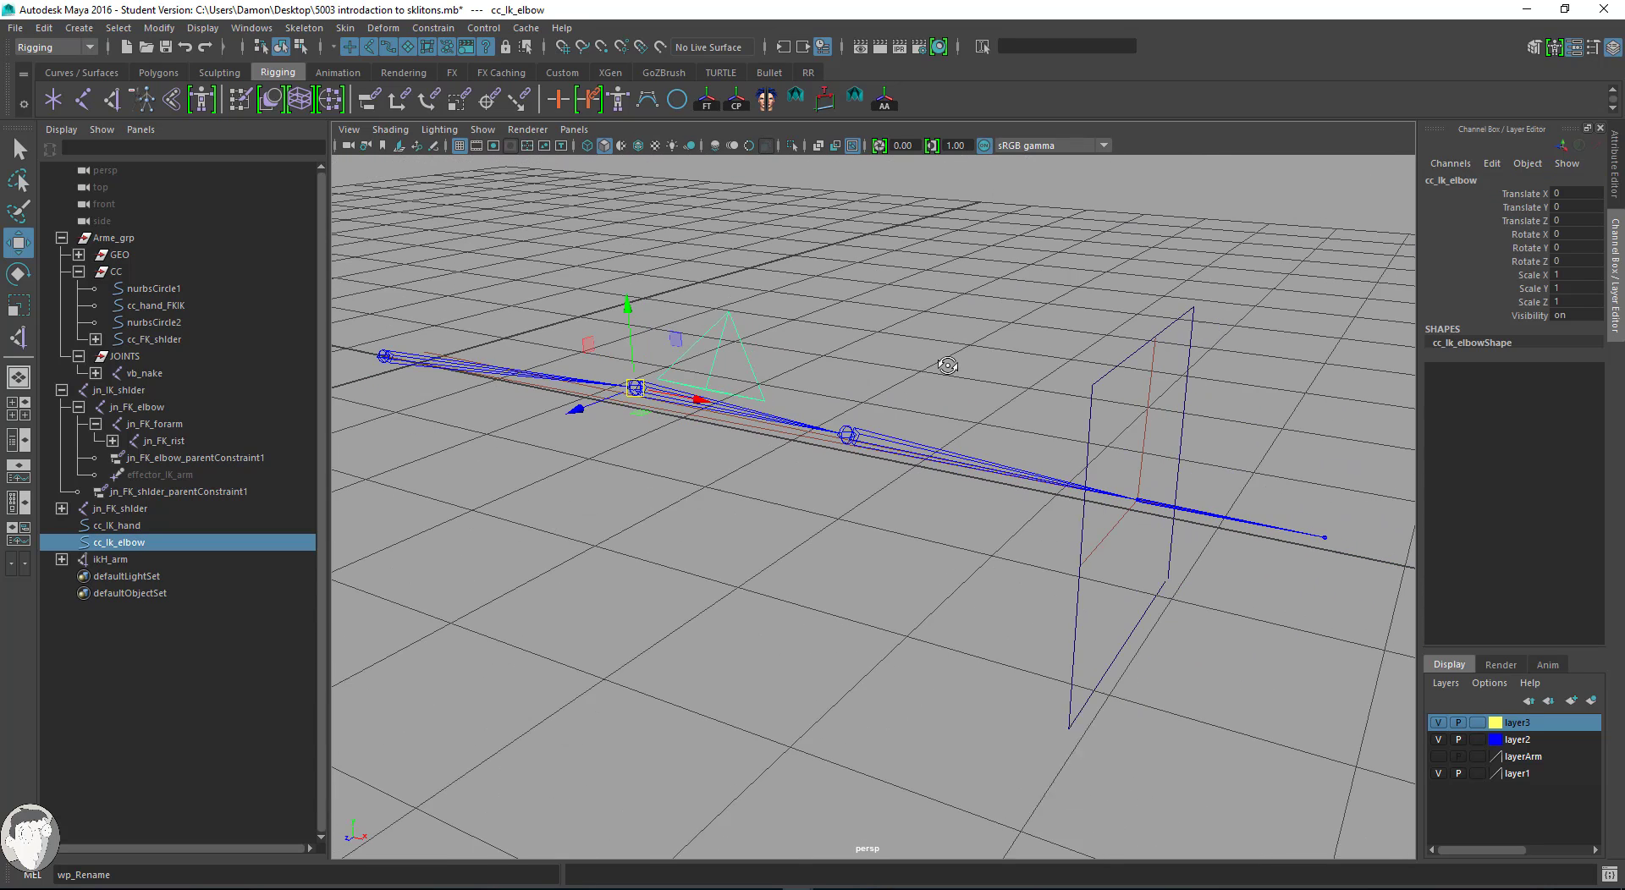
{"action": "left_click_drag", "start_coordinate": [951, 363], "coordinate": [1079, 415], "text": "alt"}
{"action": "left_click", "coordinate": [1144, 404], "text": "shift"}
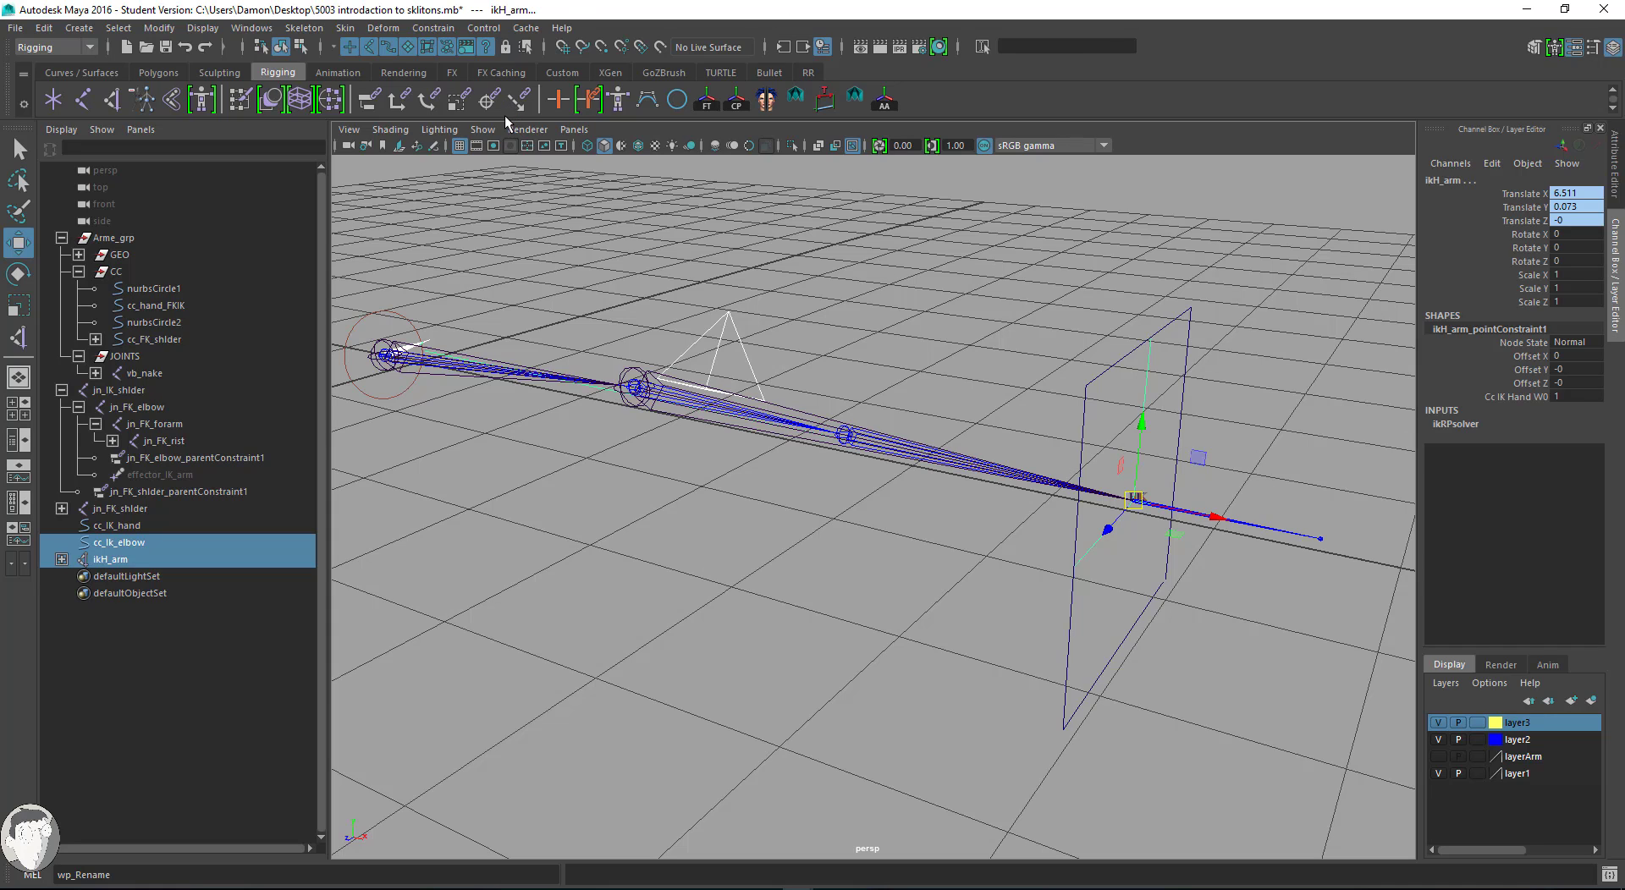
{"action": "left_click", "coordinate": [420, 31]}
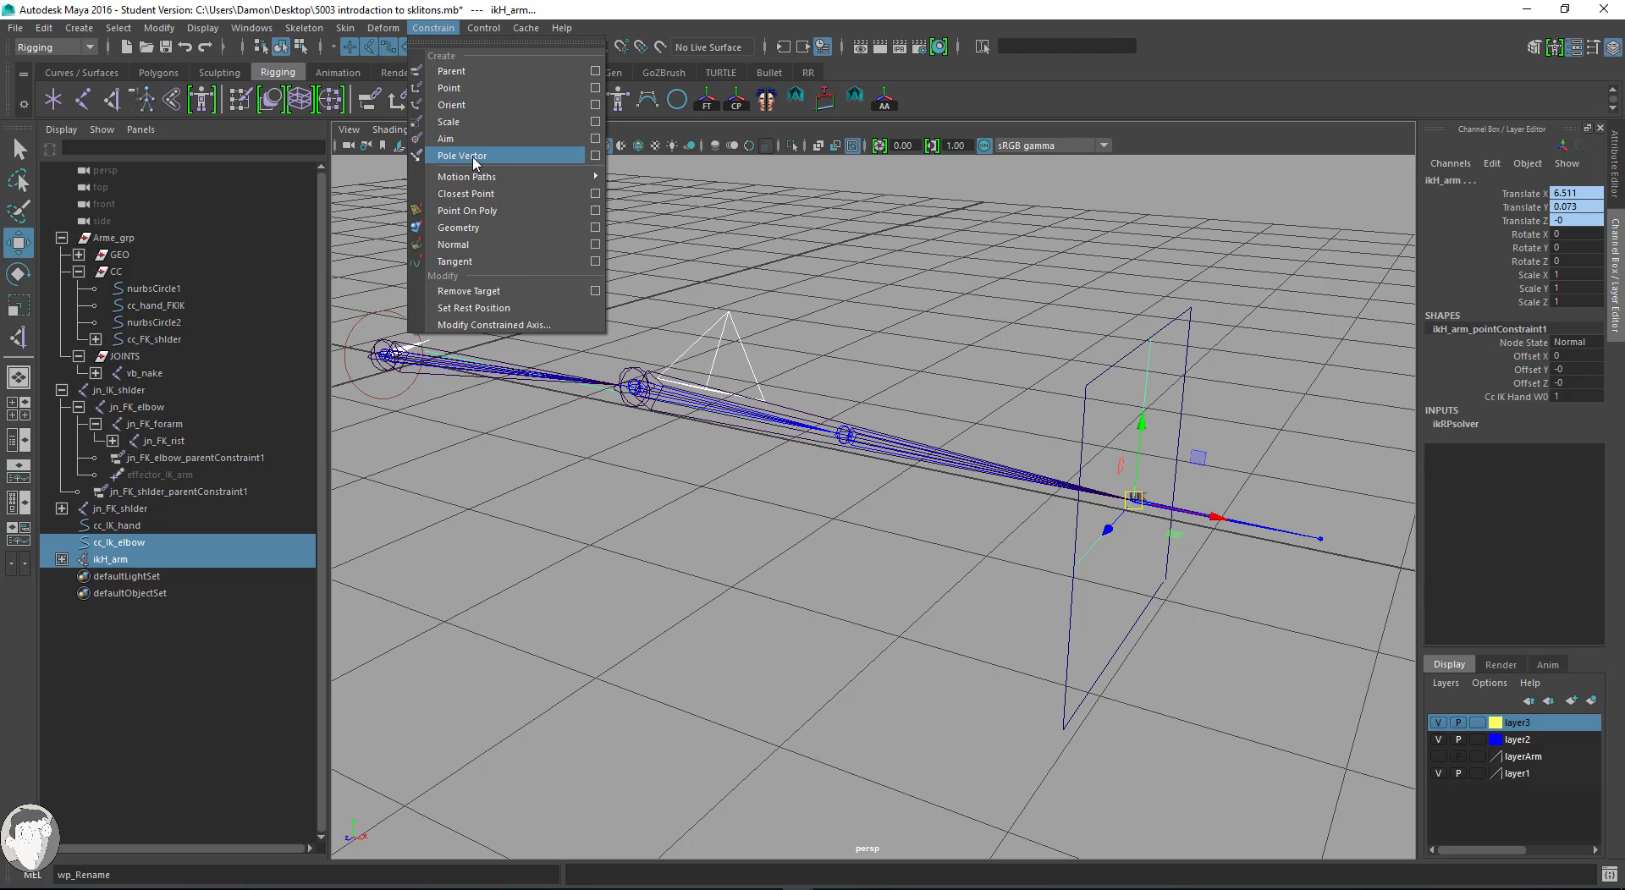
{"action": "left_click", "coordinate": [462, 156]}
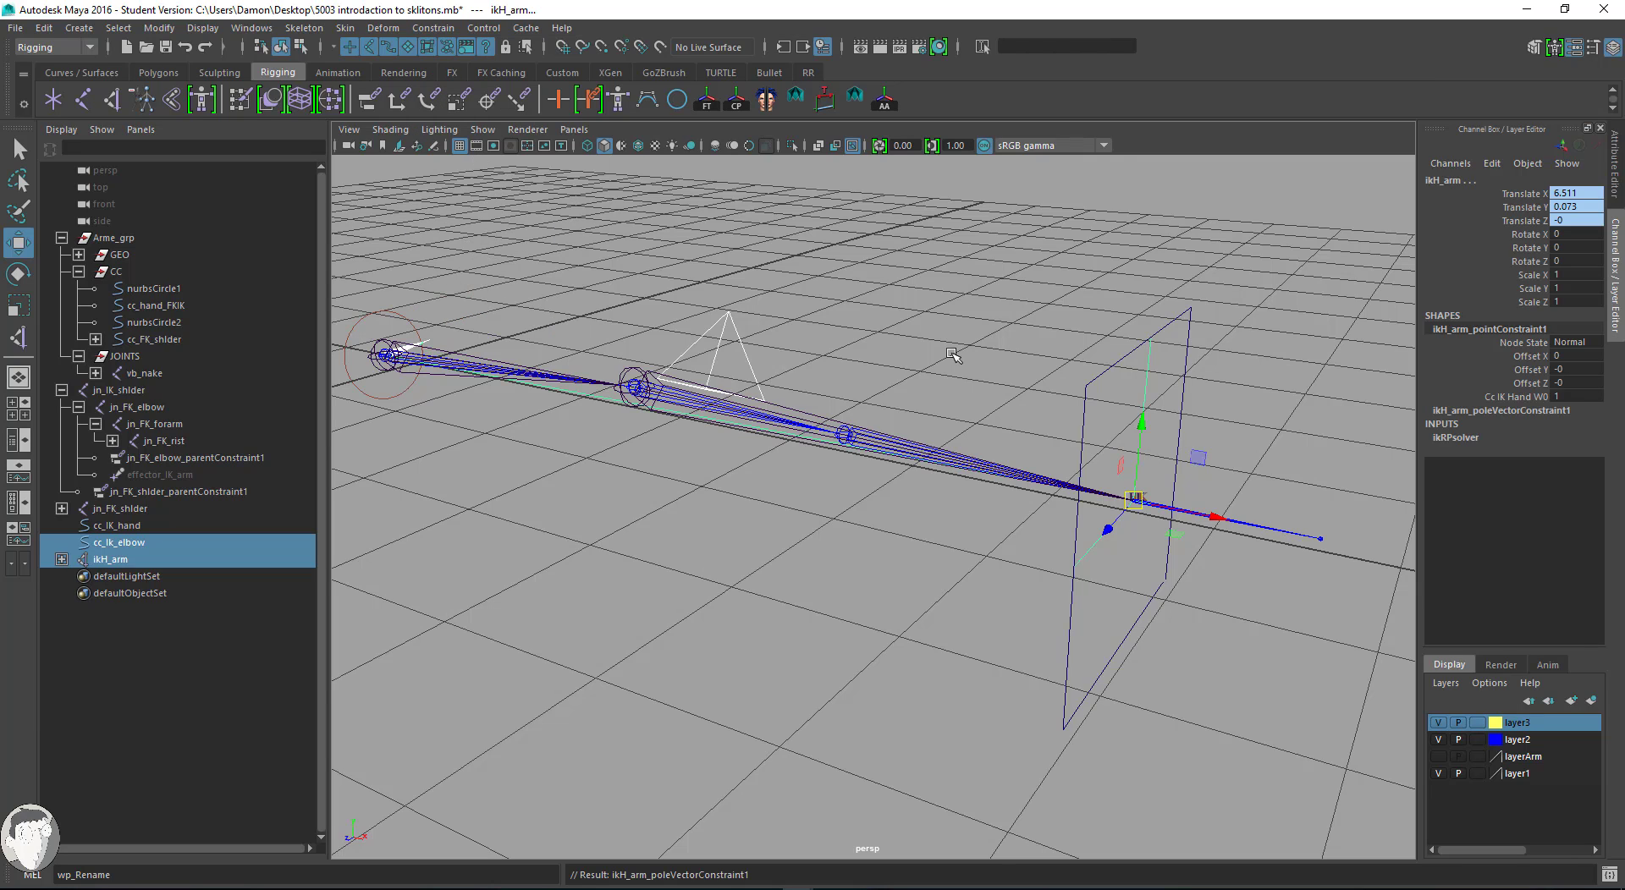
Test-move cc_Ik_elbow slightly to check the arm's response, and reset its Translate X, Y and Z to 0.
{"action": "left_click", "coordinate": [731, 310]}
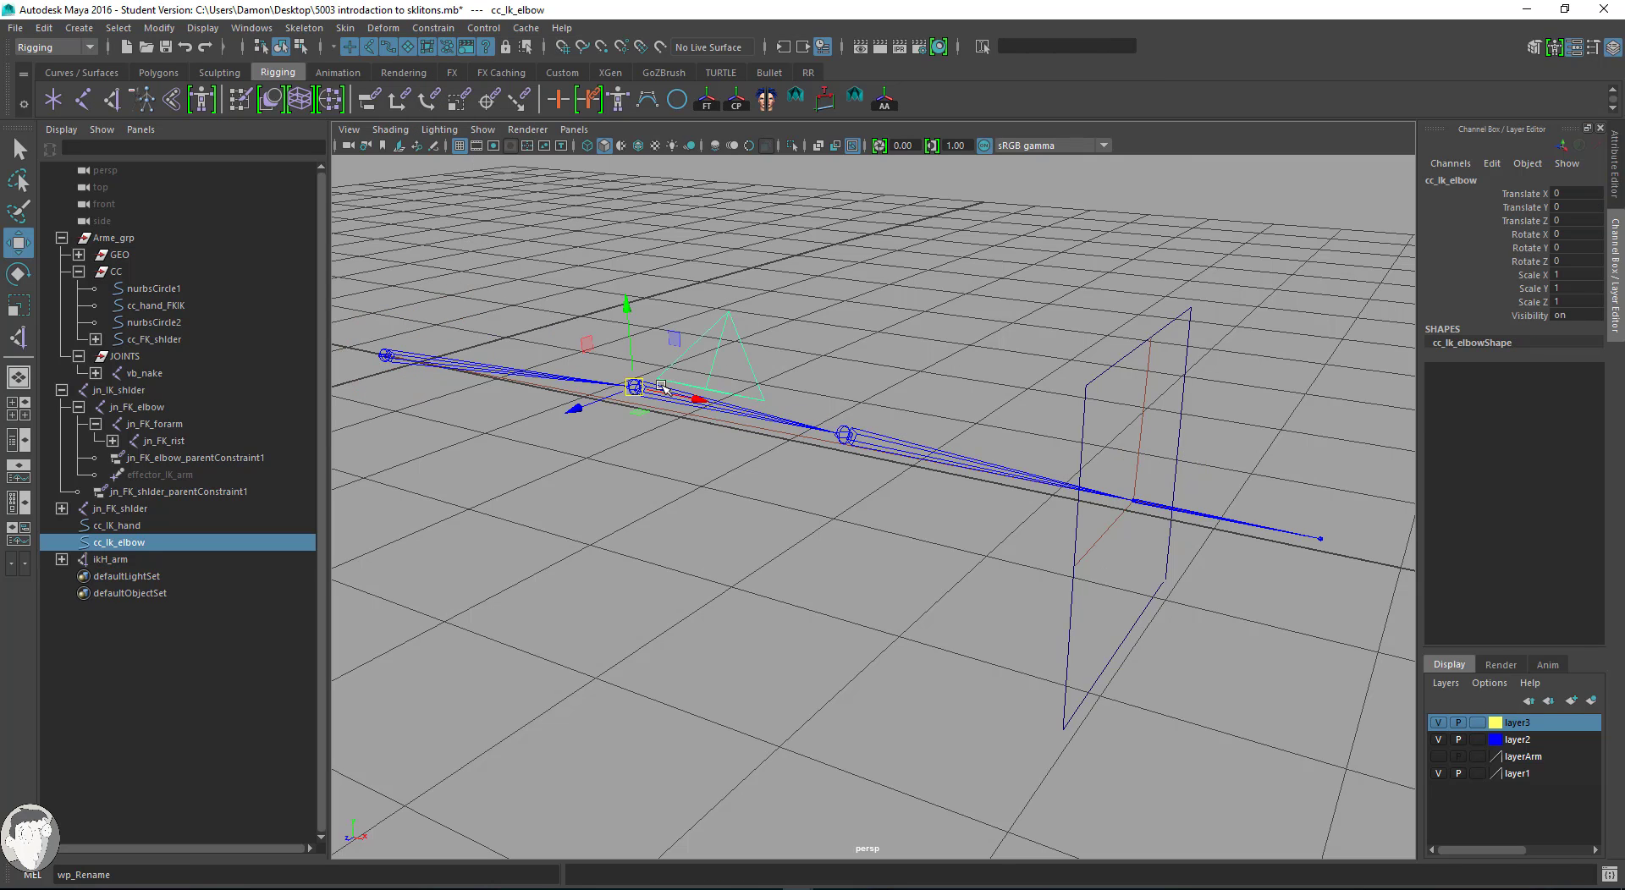
{"action": "mouse_move", "coordinate": [633, 387]}
{"action": "left_mouse_down"}
{"action": "mouse_move", "coordinate": [627, 435]}
{"action": "mouse_move", "coordinate": [636, 382]}
{"action": "left_mouse_up"}
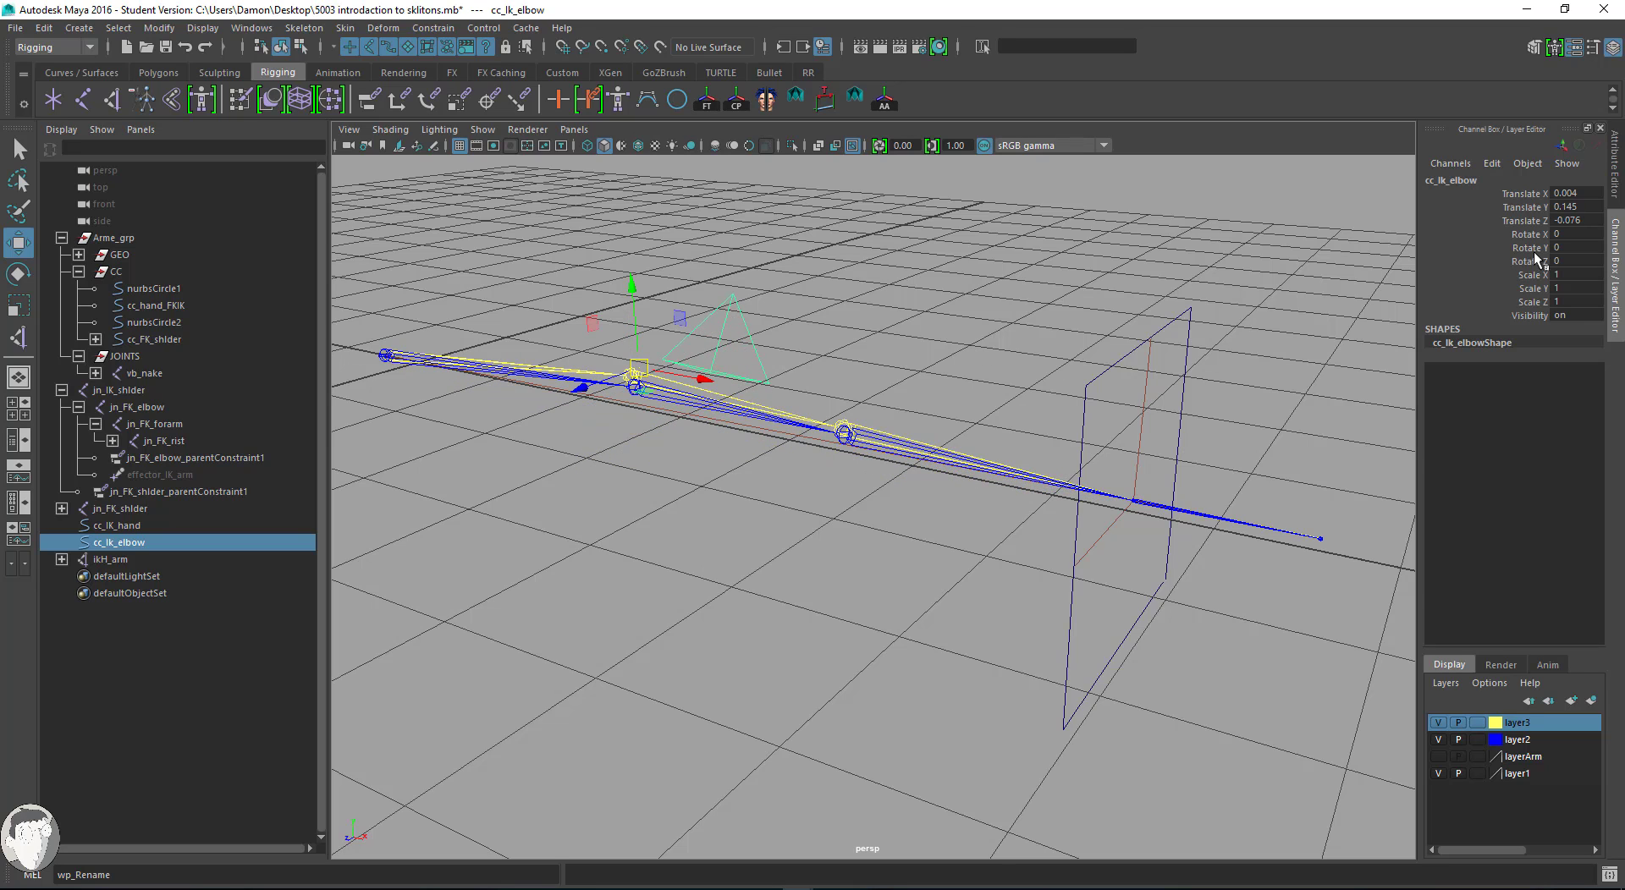
{"action": "left_click_drag", "start_coordinate": [1567, 195], "coordinate": [1574, 222]}
{"action": "type", "text": "0"}
{"action": "key", "text": "Return"}
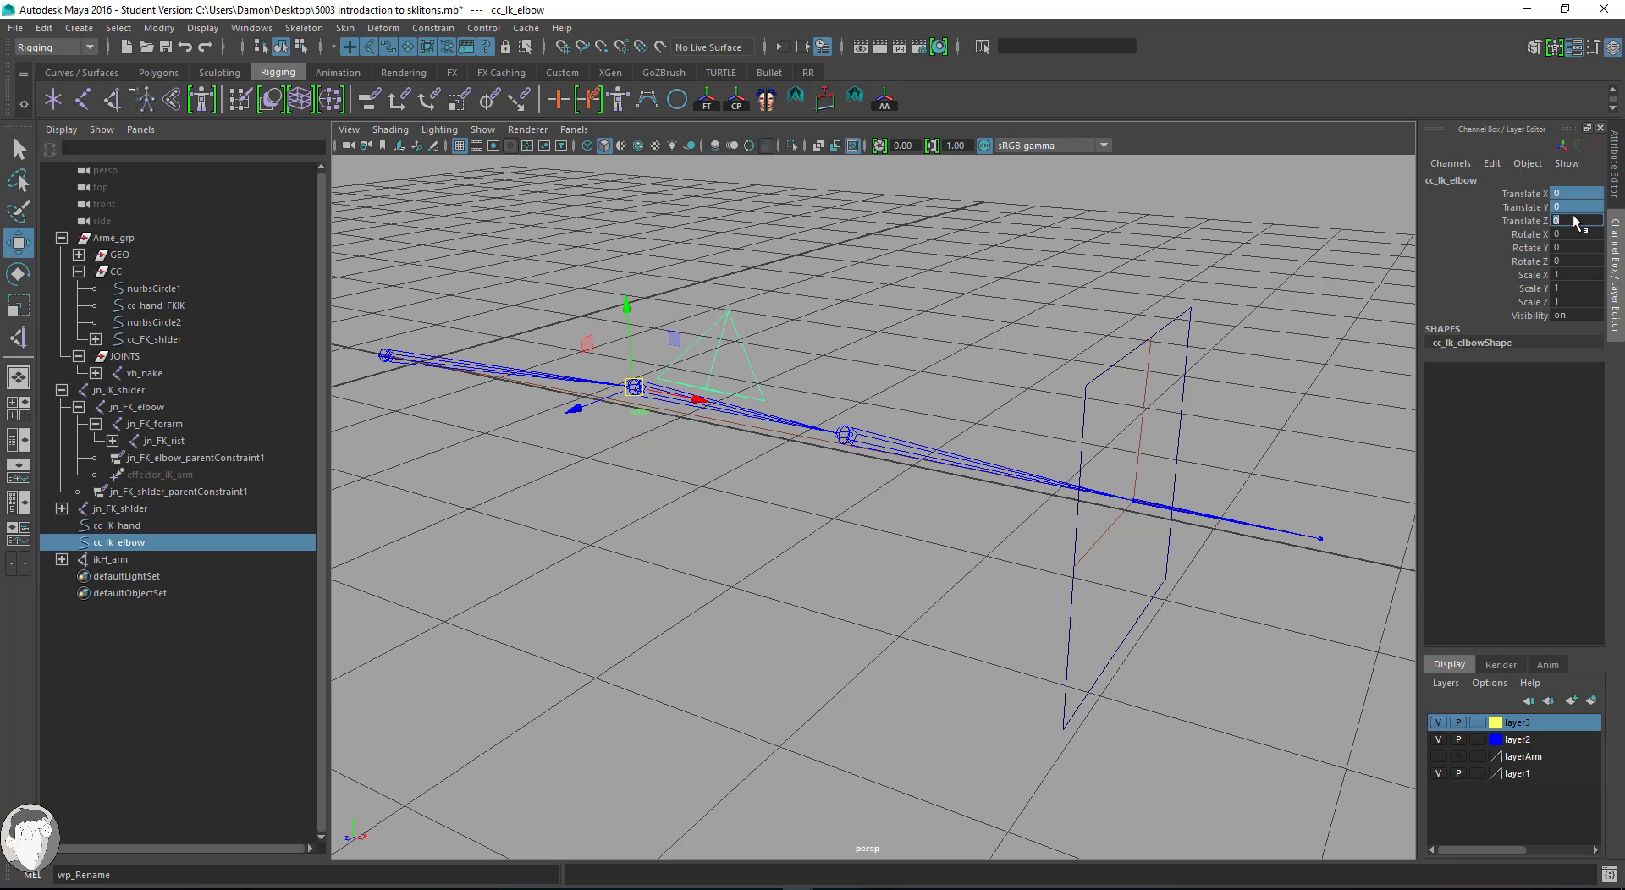
{"action": "left_click", "coordinate": [1135, 273]}
{"action": "left_click_drag", "start_coordinate": [973, 284], "coordinate": [939, 297], "text": "alt"}
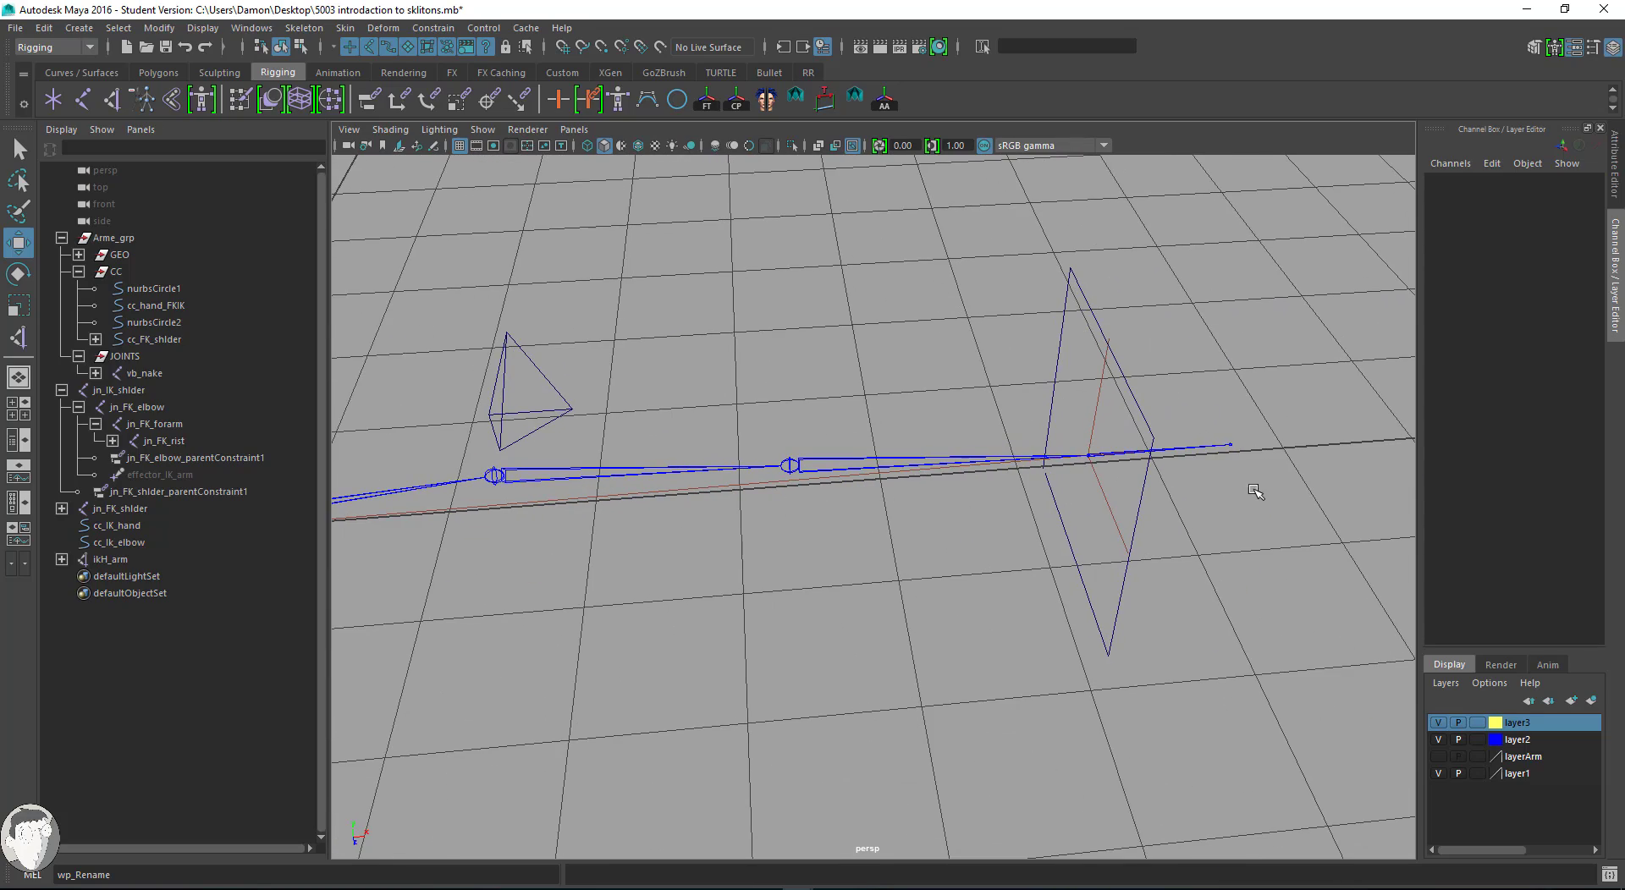
{"action": "left_click", "coordinate": [1141, 480]}
{"action": "left_click_drag", "start_coordinate": [1169, 493], "coordinate": [1227, 440], "text": "alt"}
{"action": "left_click_drag", "start_coordinate": [1328, 482], "coordinate": [1317, 543], "text": "alt"}
{"action": "left_click", "coordinate": [1241, 375], "text": "shift"}
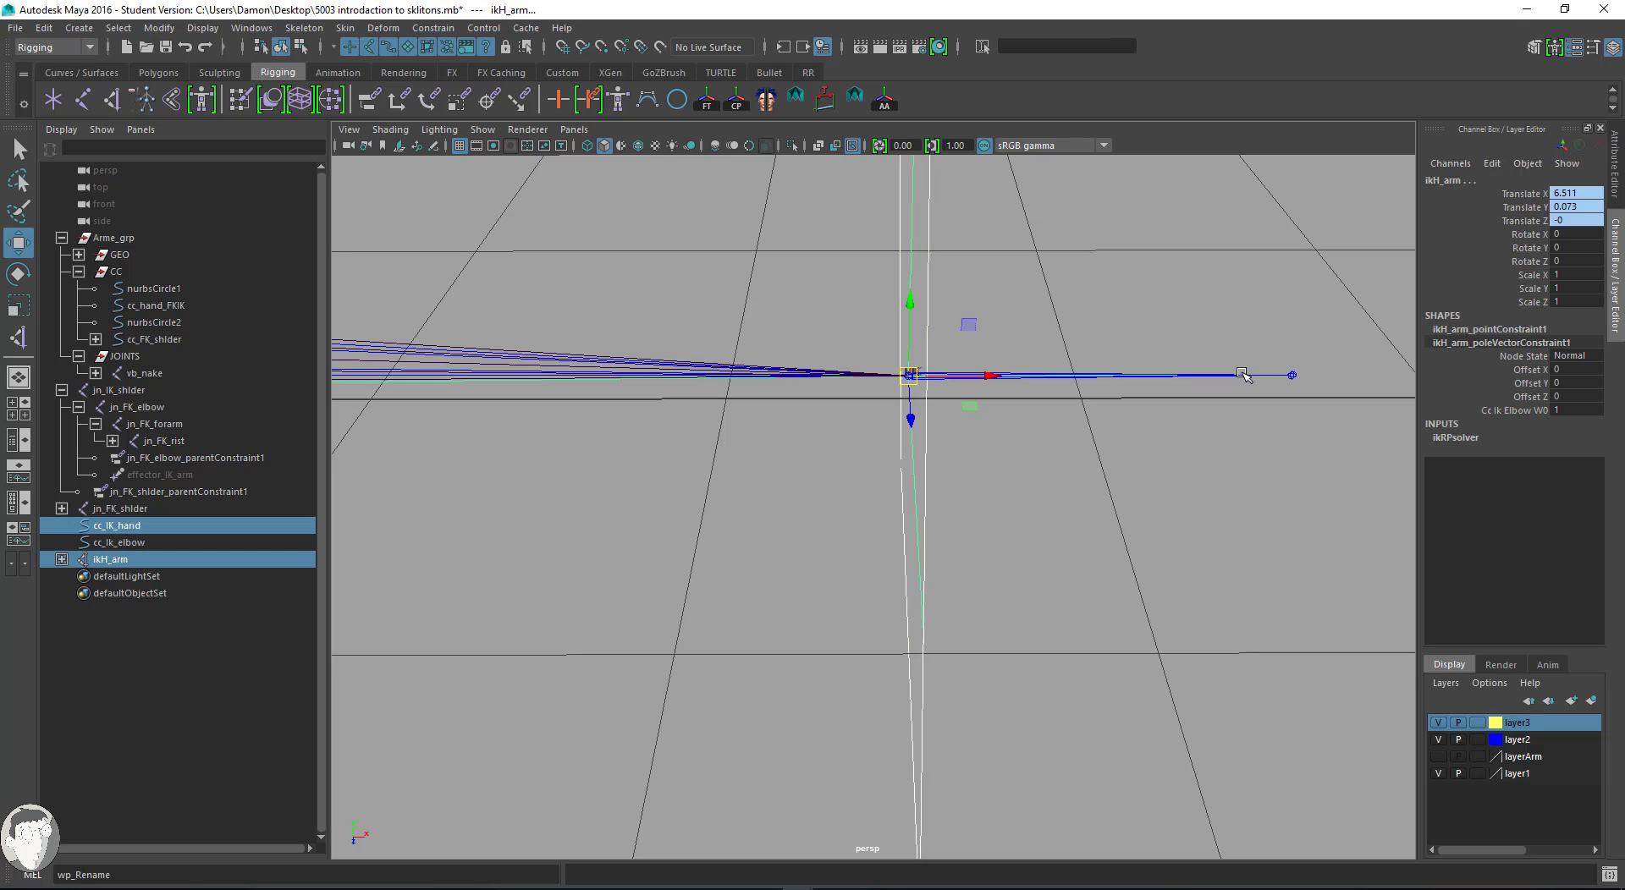
{"action": "key", "text": "ctrl+z"}
{"action": "left_click_drag", "start_coordinate": [975, 441], "coordinate": [1017, 469], "text": "alt"}
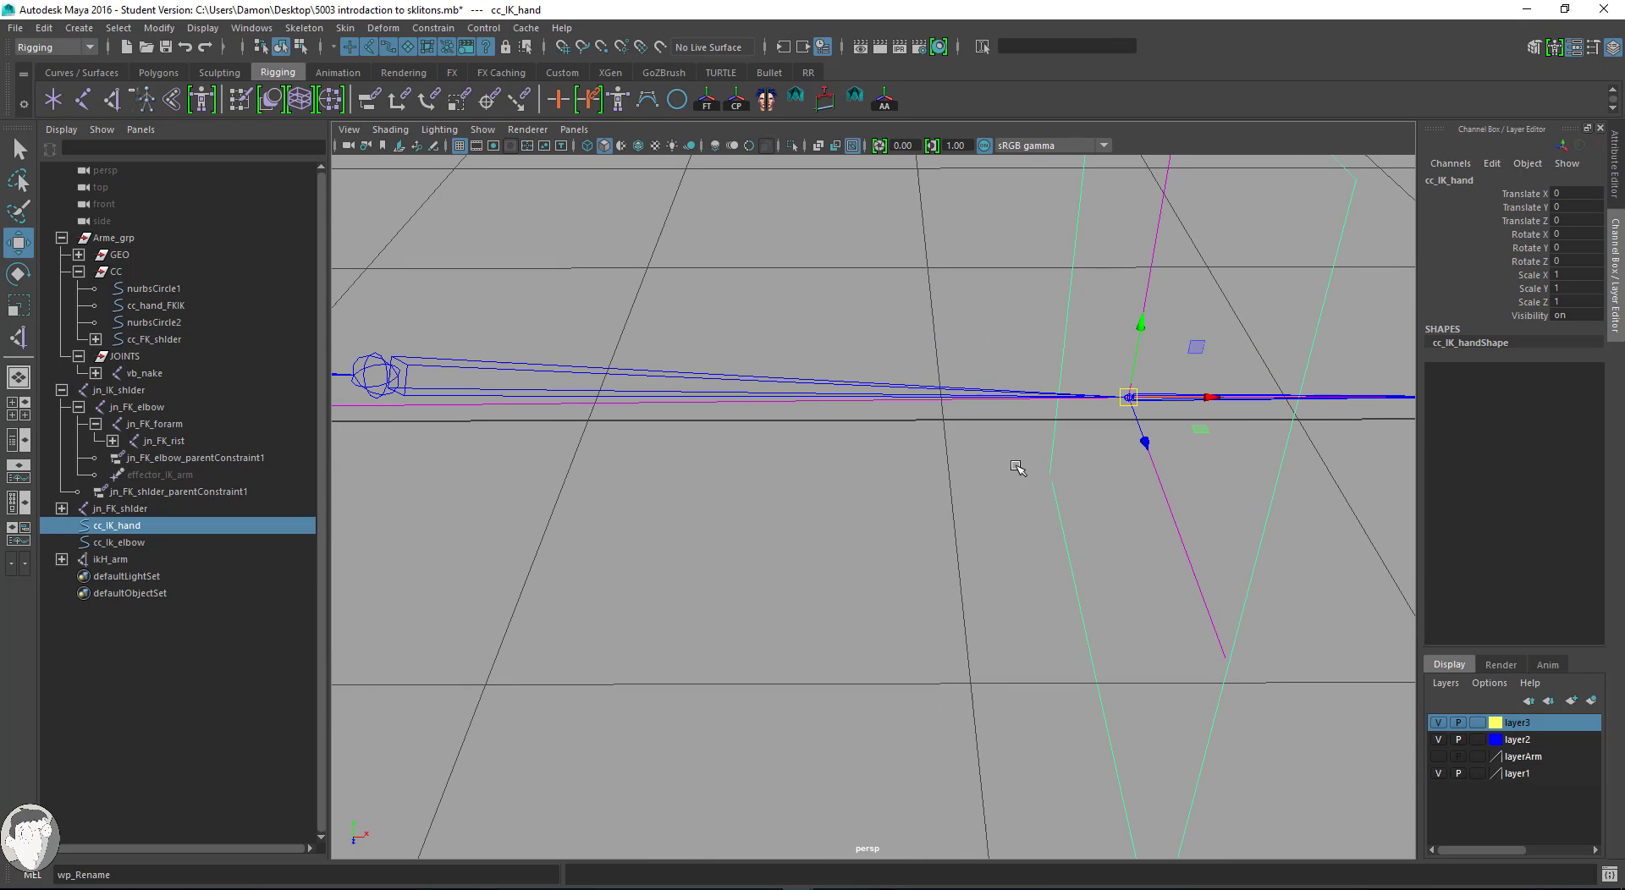
Put ikH_arm in a new group named IK, and parent that group under Arme_grp.
{"action": "left_click", "coordinate": [110, 559]}
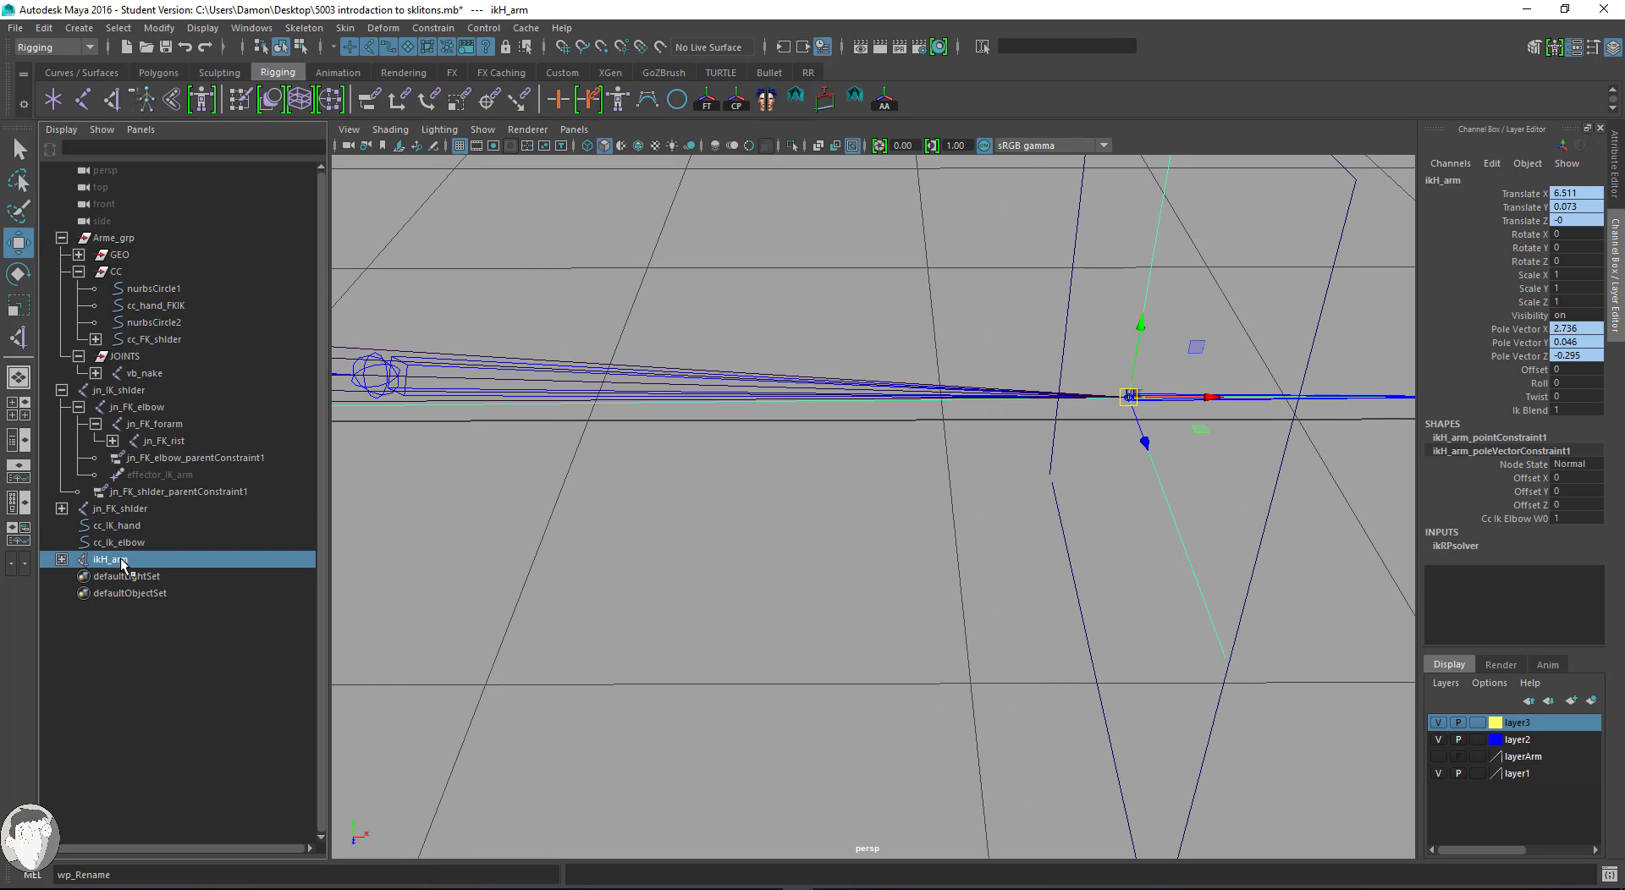
{"action": "key", "text": "ctrl+g"}
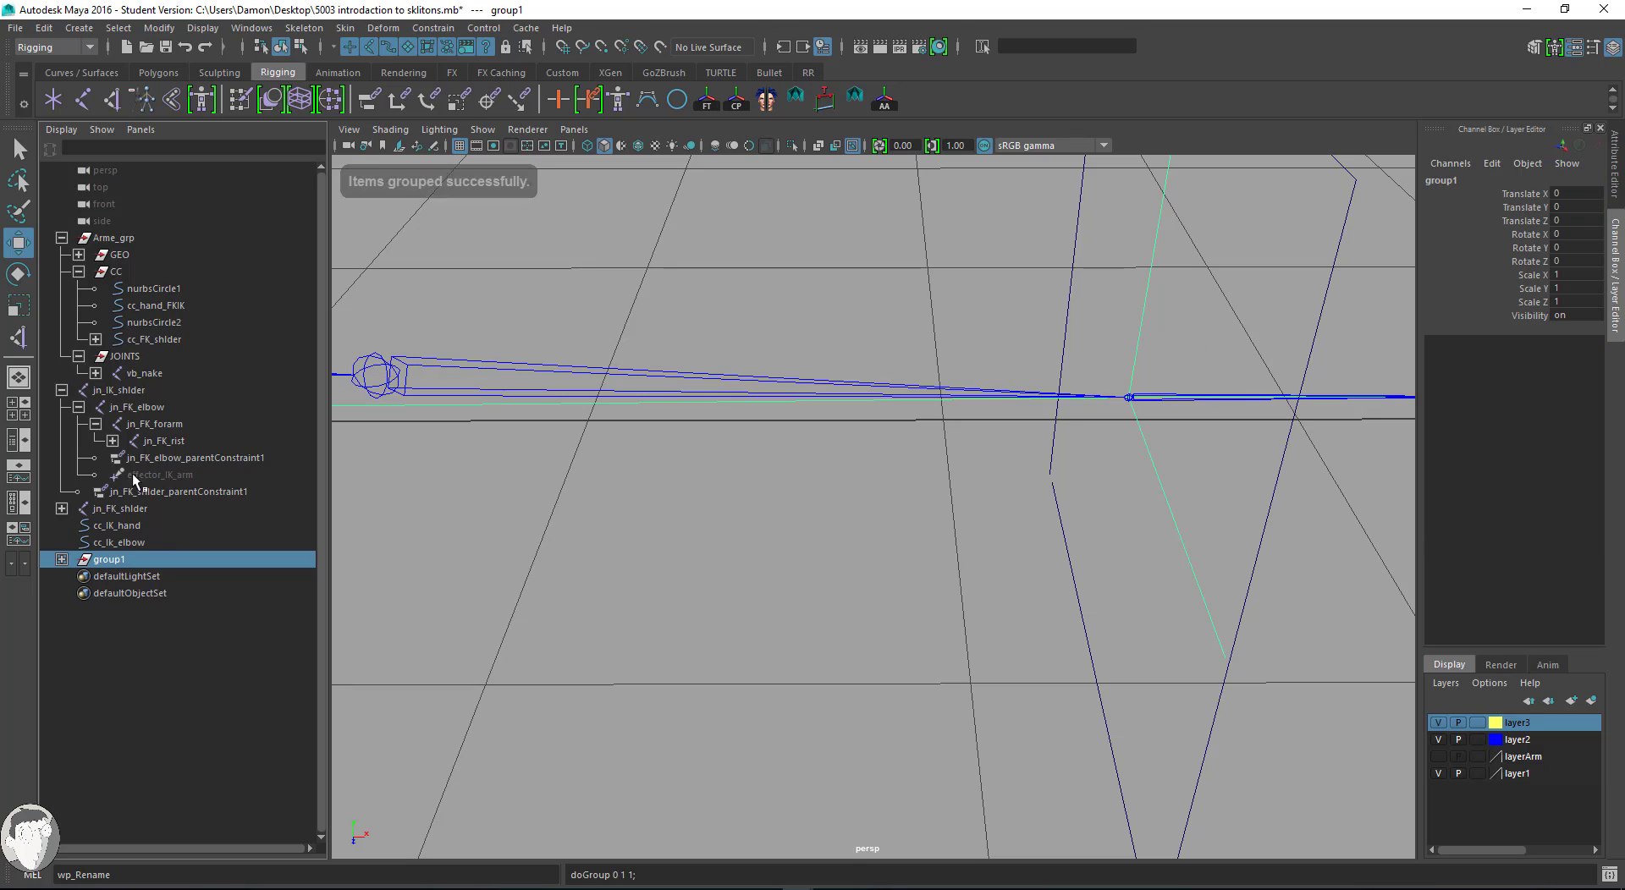
{"action": "double_click", "coordinate": [105, 560]}
{"action": "left_click", "coordinate": [61, 559]}
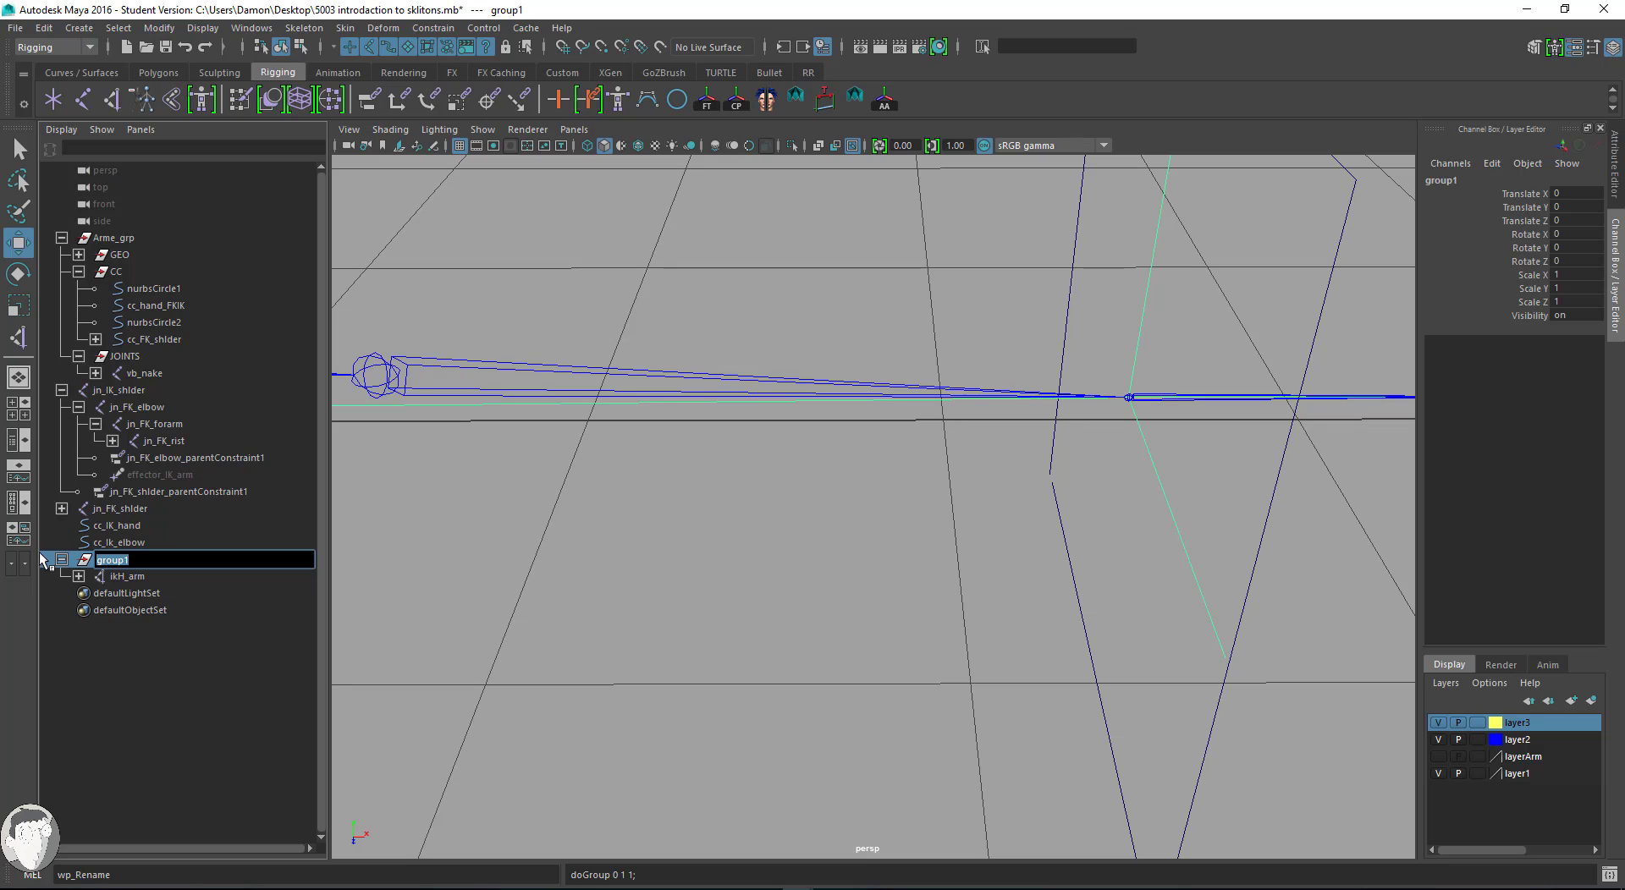
{"action": "key", "text": "BackSpace"}
{"action": "type", "text": "IK"}
{"action": "key", "text": "Return"}
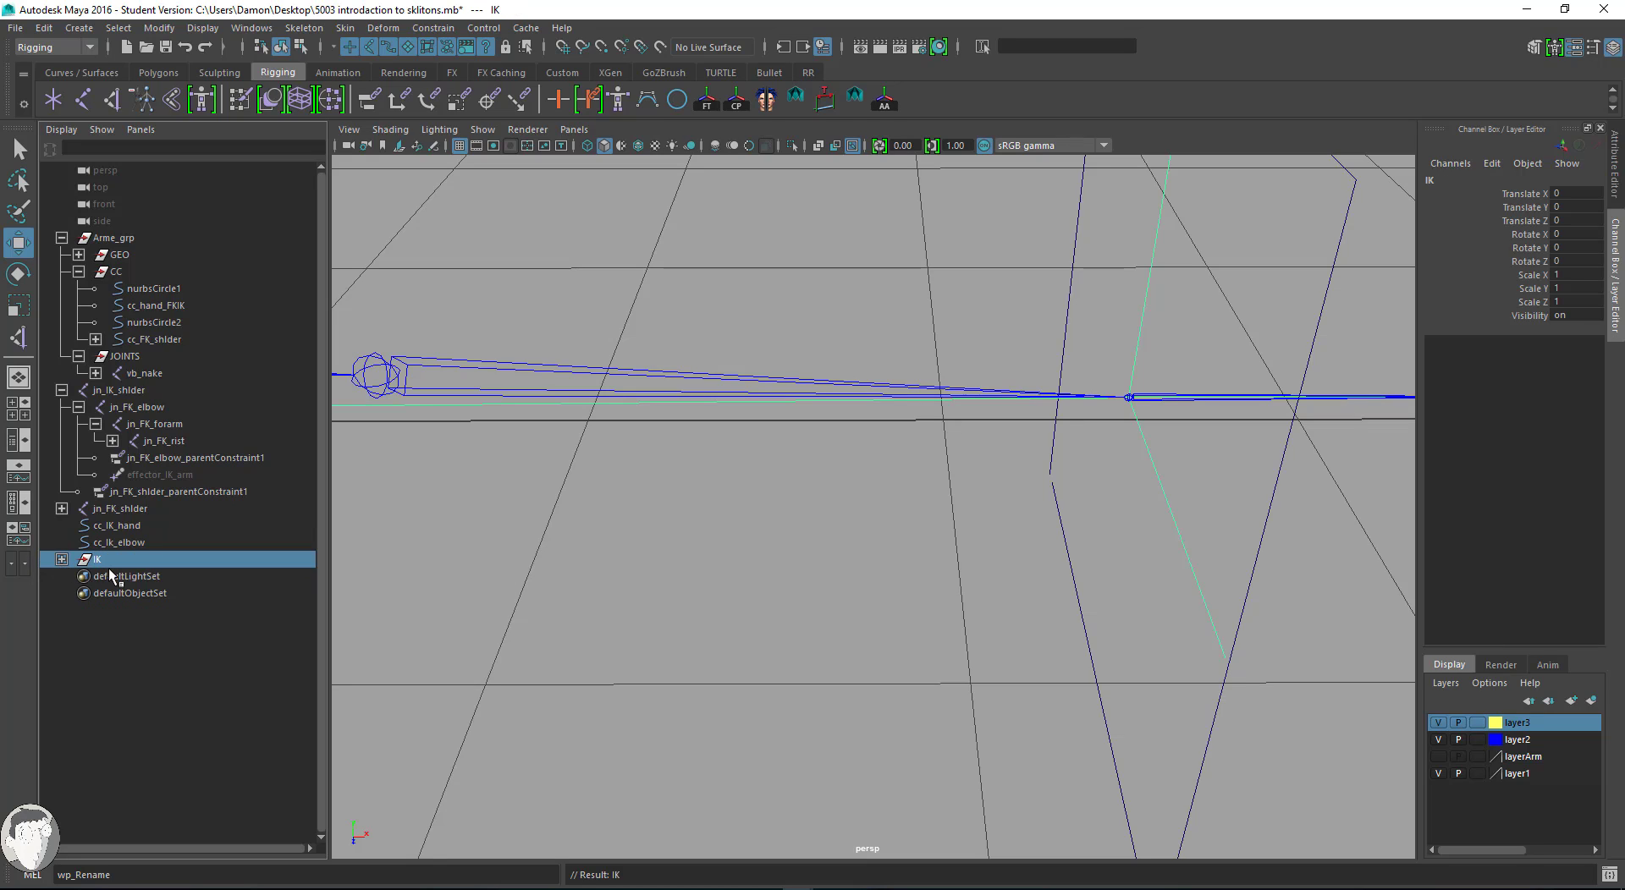
{"action": "middle_click_drag", "start_coordinate": [89, 566], "coordinate": [193, 236]}
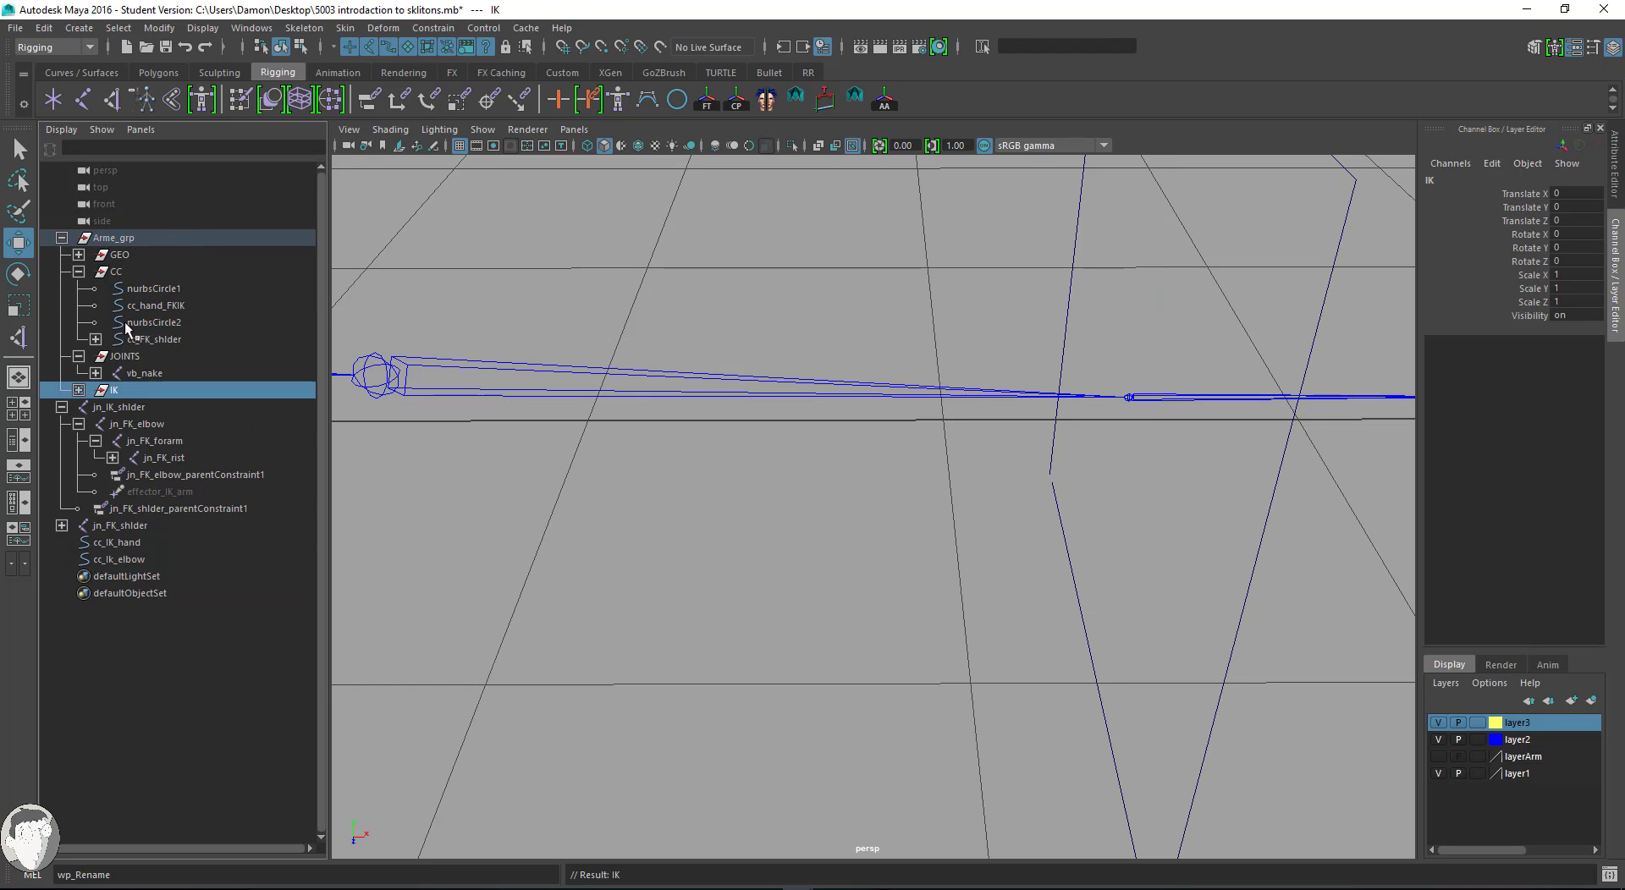
{"action": "middle_click_drag", "start_coordinate": [965, 639], "coordinate": [833, 602], "text": "alt"}
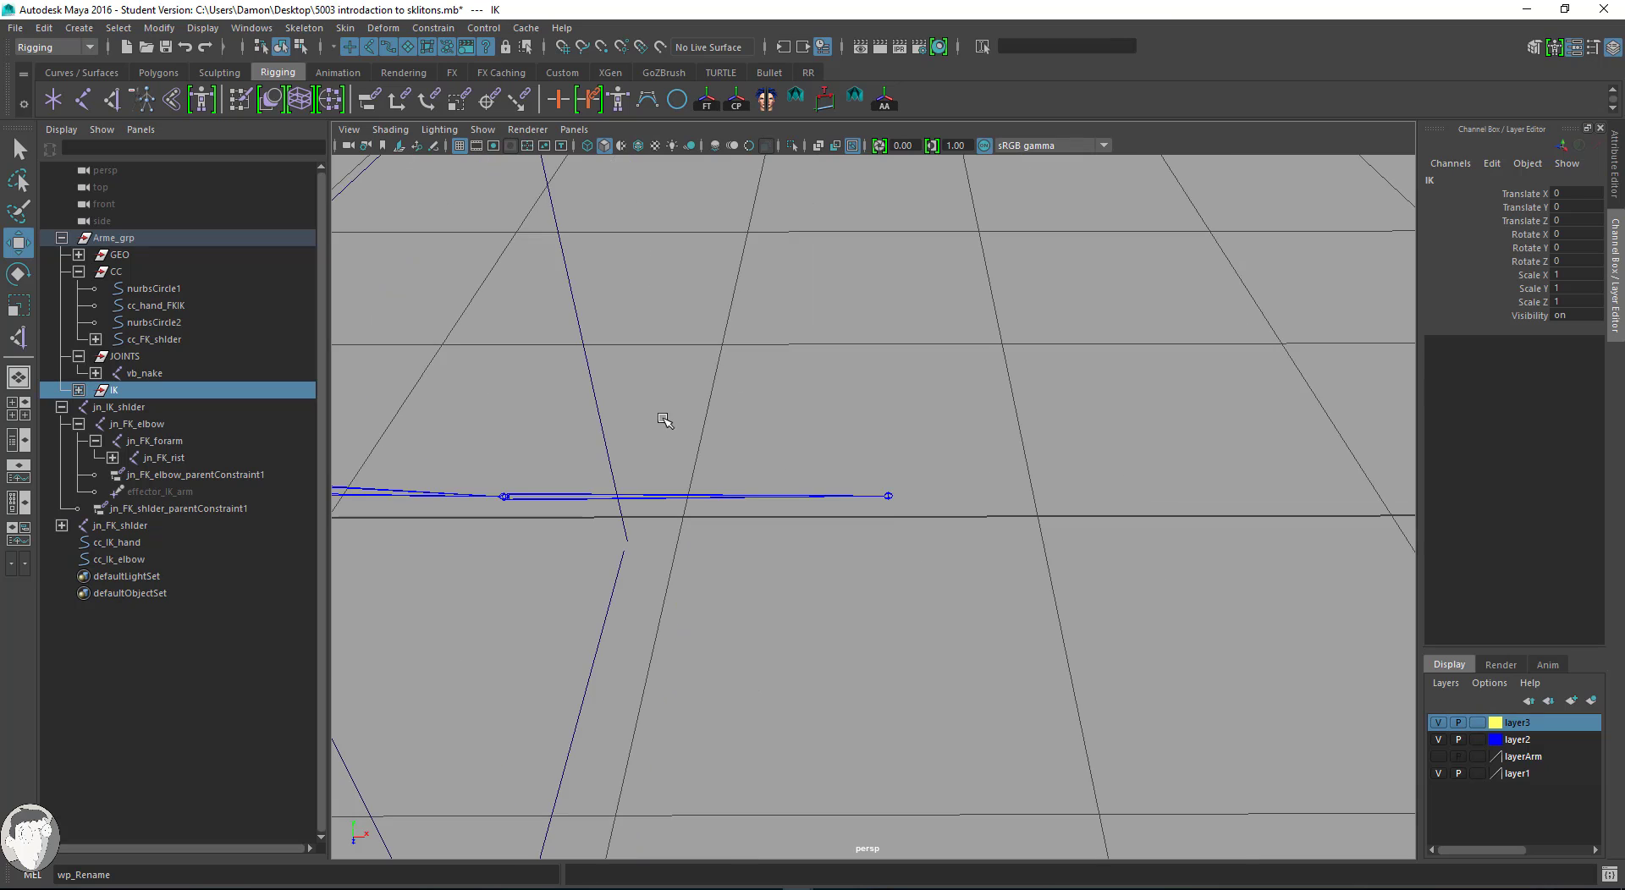
{"action": "left_click_drag", "start_coordinate": [569, 365], "coordinate": [667, 427]}
{"action": "left_click", "coordinate": [703, 500], "text": "shift"}
{"action": "middle_click_drag", "start_coordinate": [765, 541], "coordinate": [877, 572], "text": "alt"}
{"action": "key", "text": "ctrl+z"}
{"action": "left_click_drag", "start_coordinate": [670, 314], "coordinate": [848, 344], "text": "shift"}
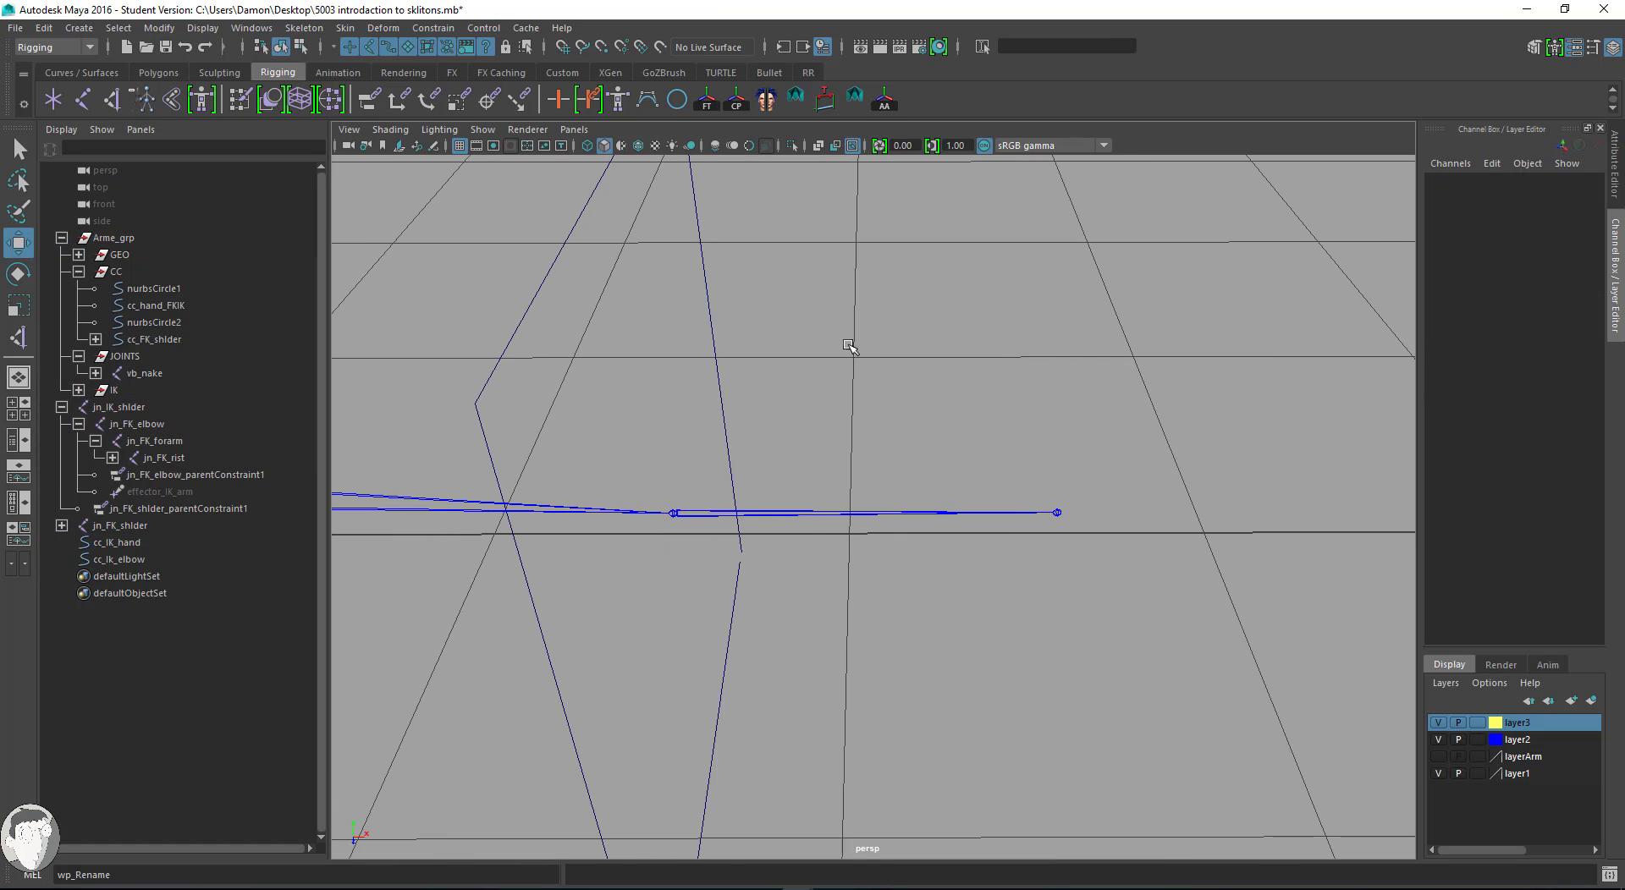
{"action": "left_click", "coordinate": [858, 515], "text": "shift"}
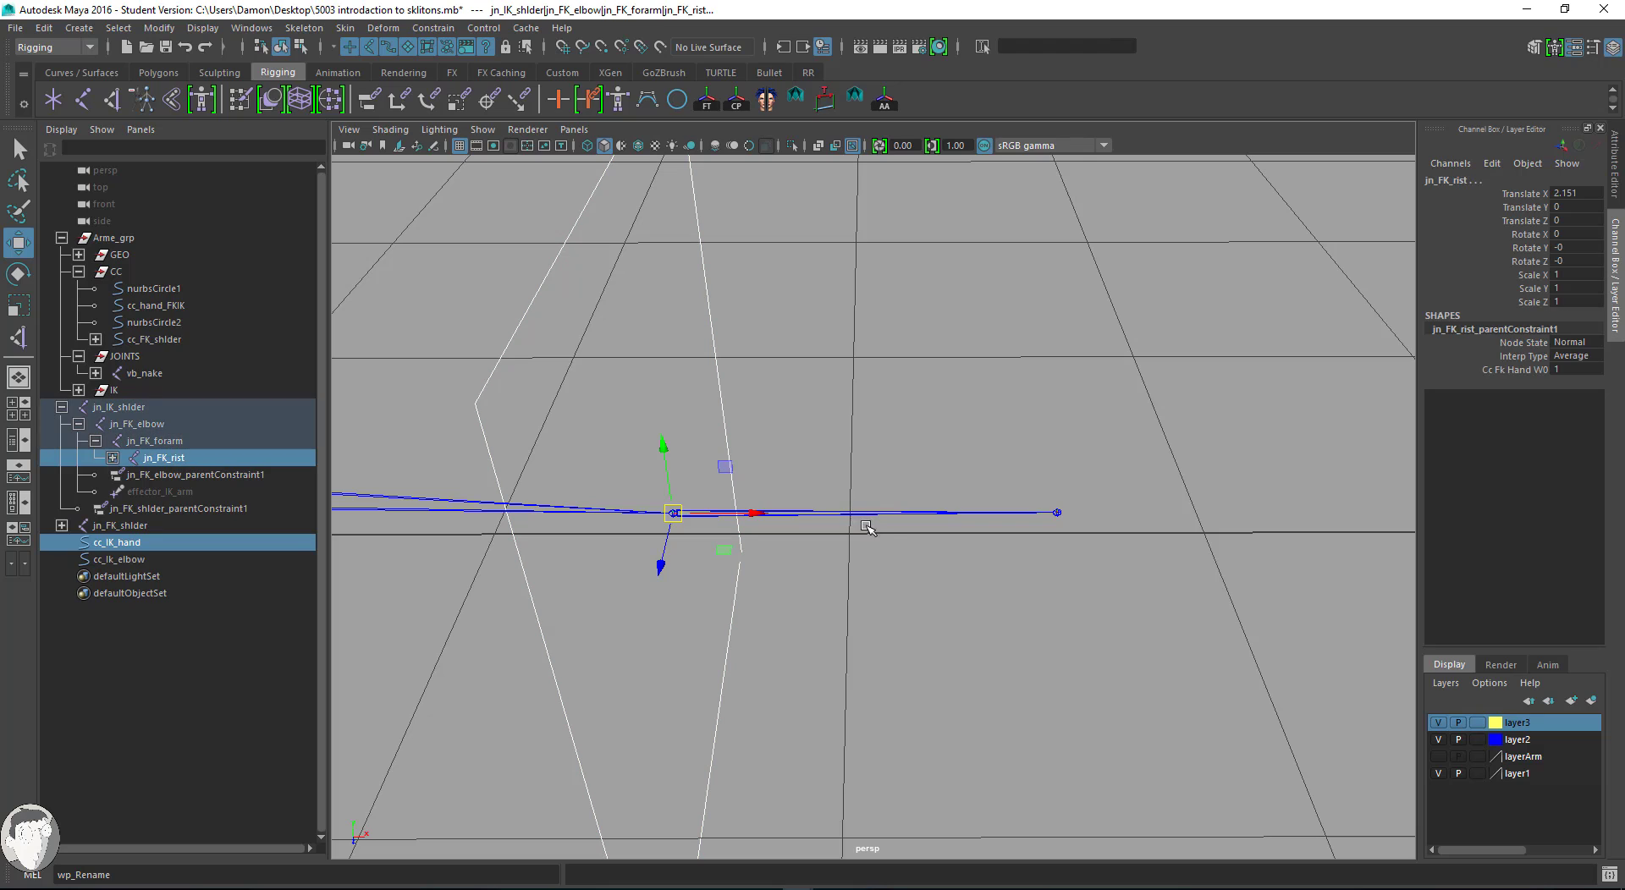
Hide the display layer layer2 and clear the selection.
{"action": "left_click", "coordinate": [1441, 740]}
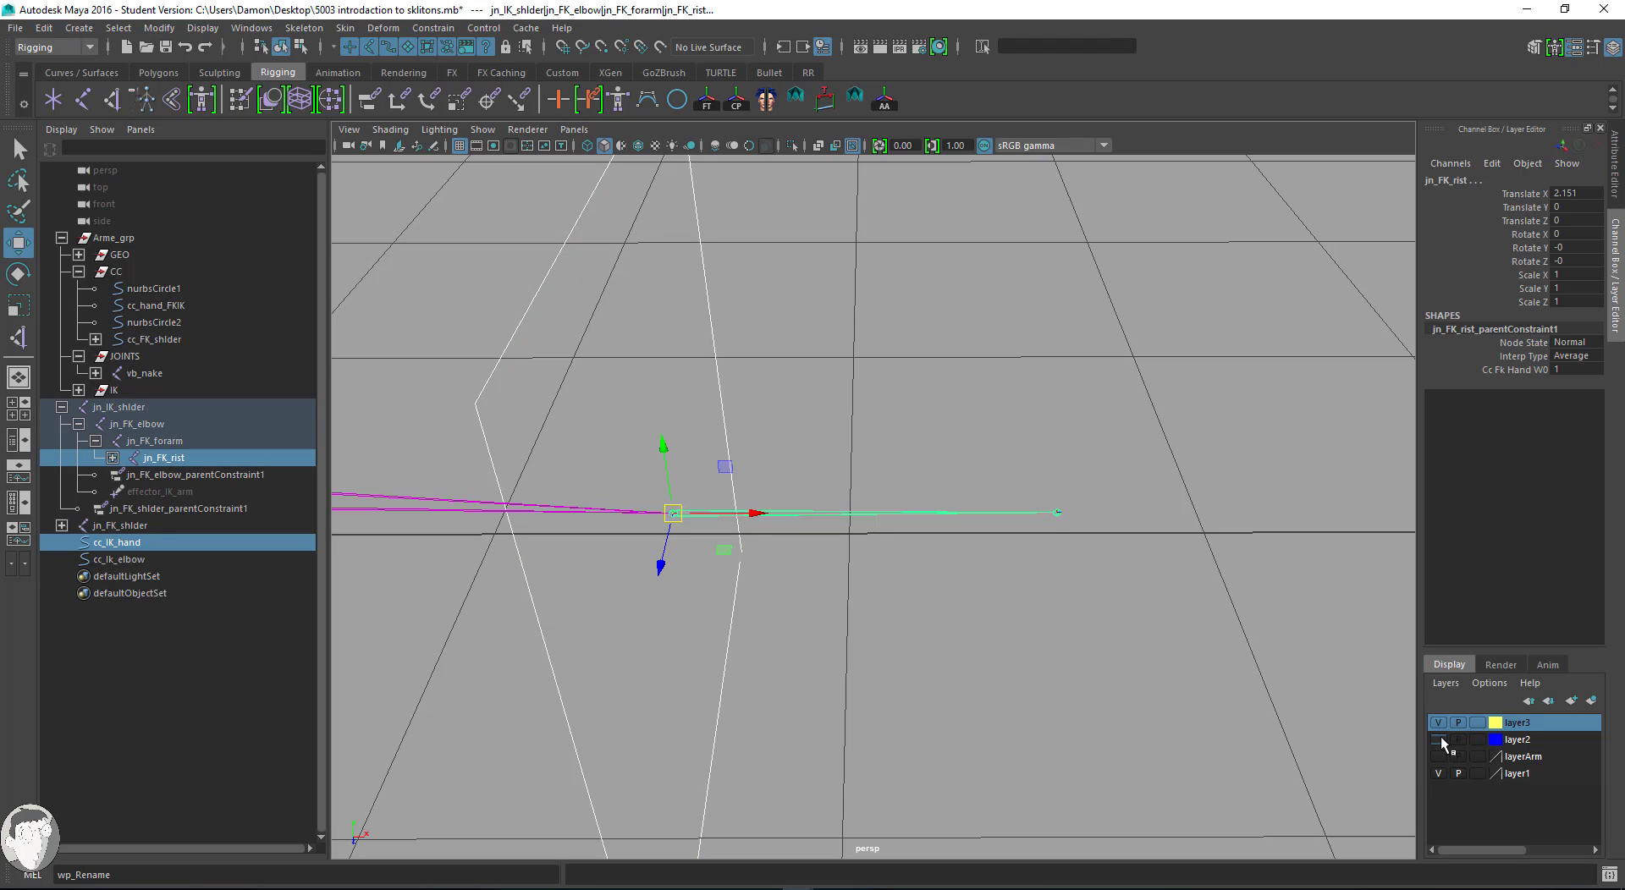
{"action": "left_click", "coordinate": [1440, 739]}
{"action": "left_click", "coordinate": [1439, 740]}
{"action": "left_click", "coordinate": [984, 559]}
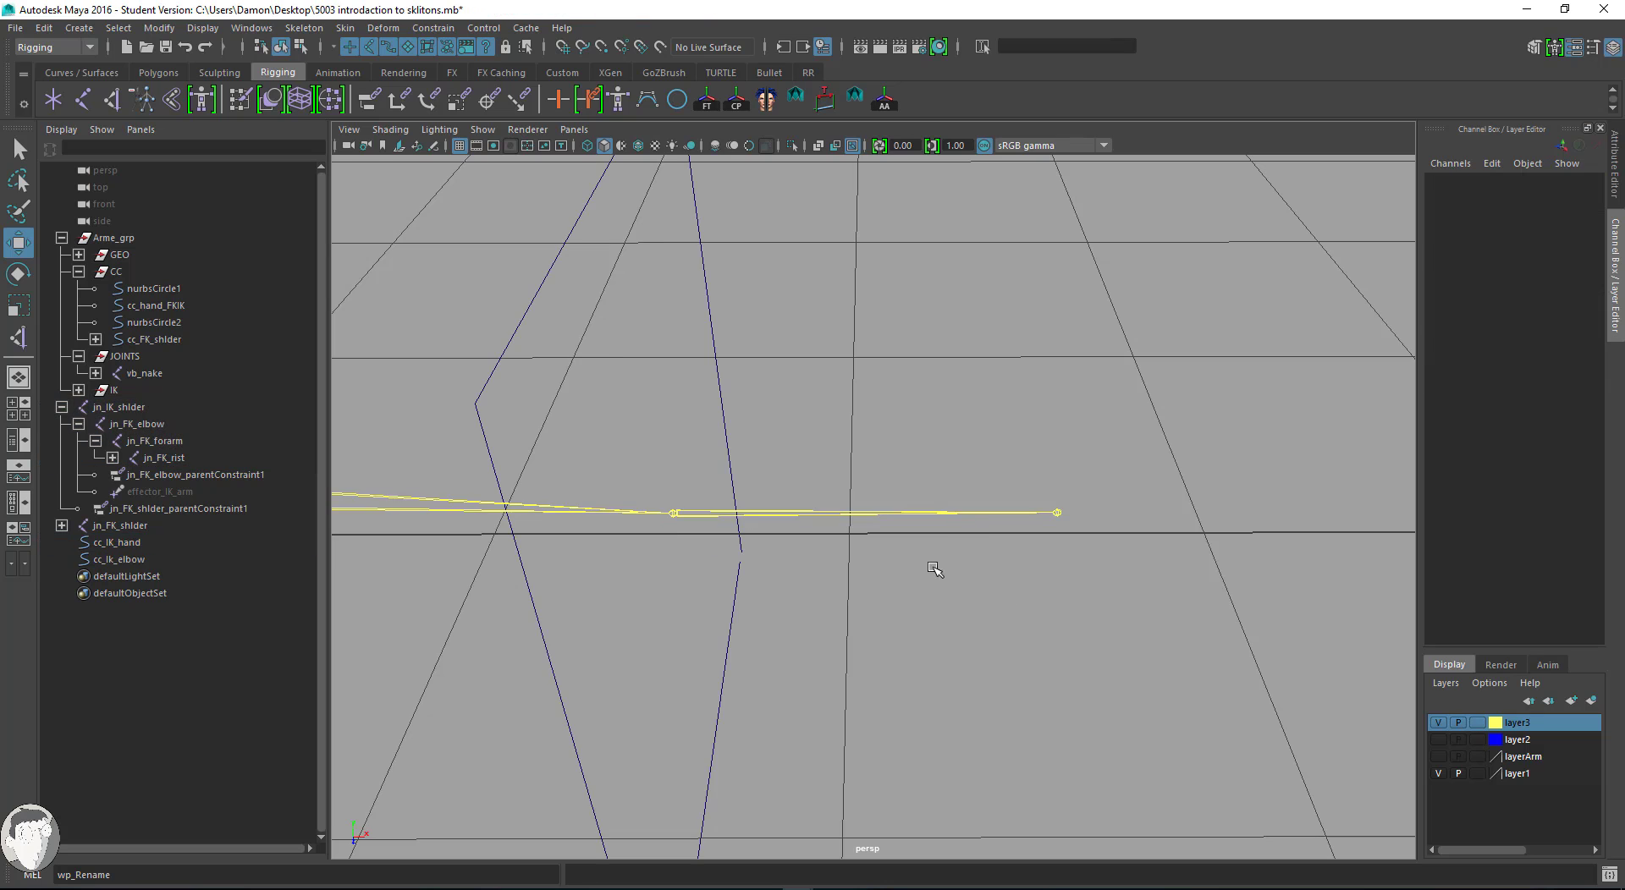
Orient-constrain the jn_FK_rist joint of the jn_IK_shlder chain to cc_IK_hand, using reset options with Maintain offset enabled.
{"action": "left_click_drag", "start_coordinate": [693, 392], "coordinate": [853, 500]}
{"action": "left_click", "coordinate": [843, 510], "text": "shift"}
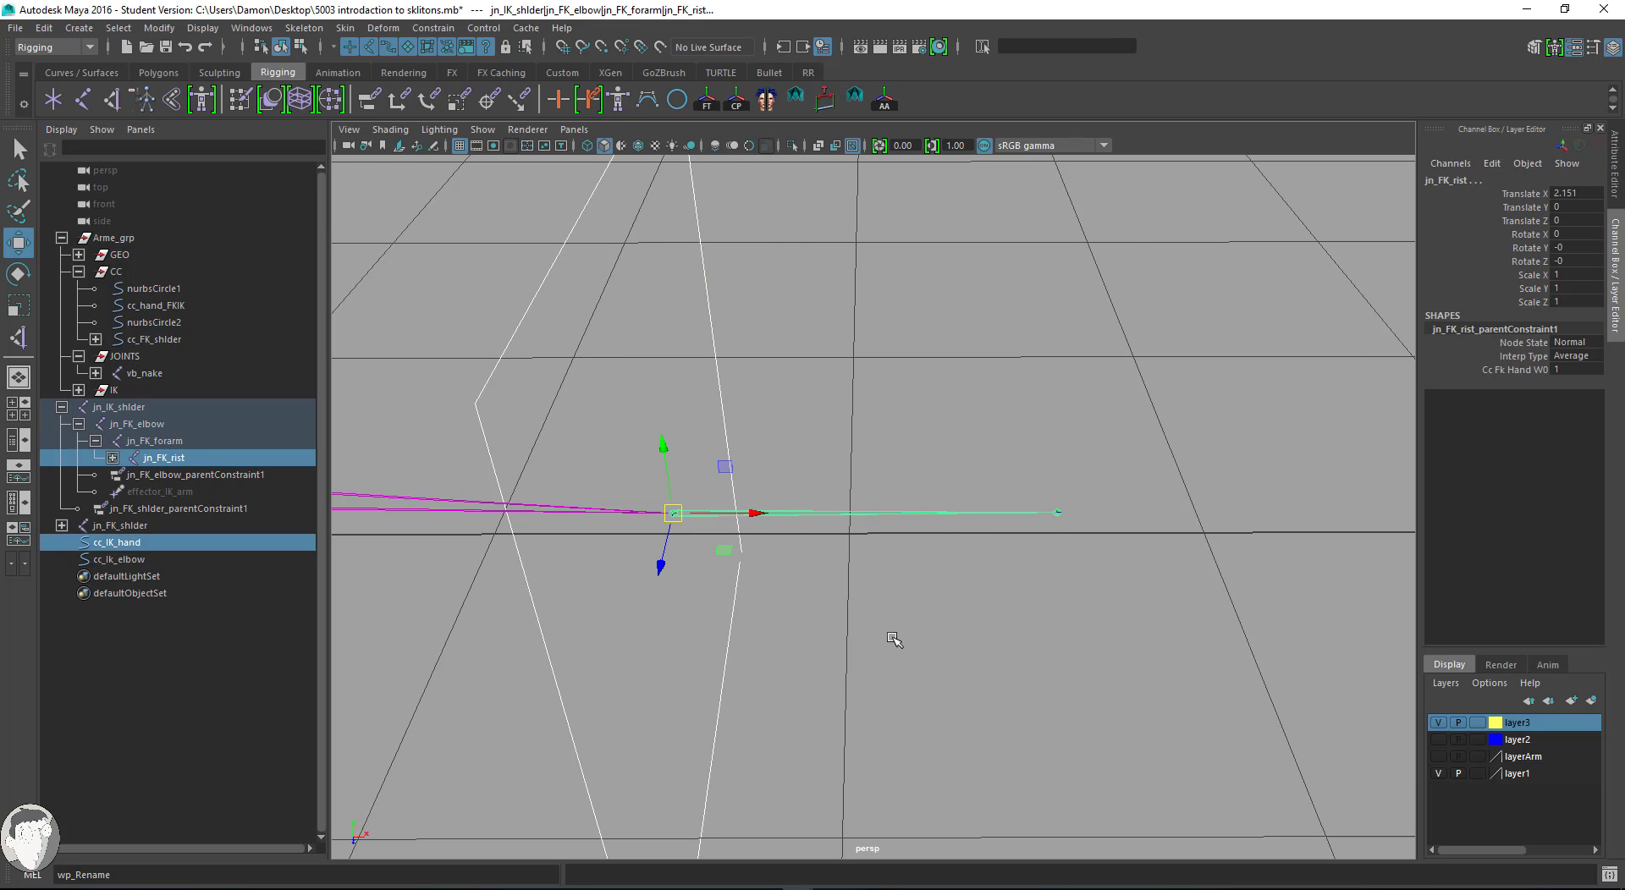
{"action": "left_click_drag", "start_coordinate": [892, 640], "coordinate": [729, 589], "text": "alt"}
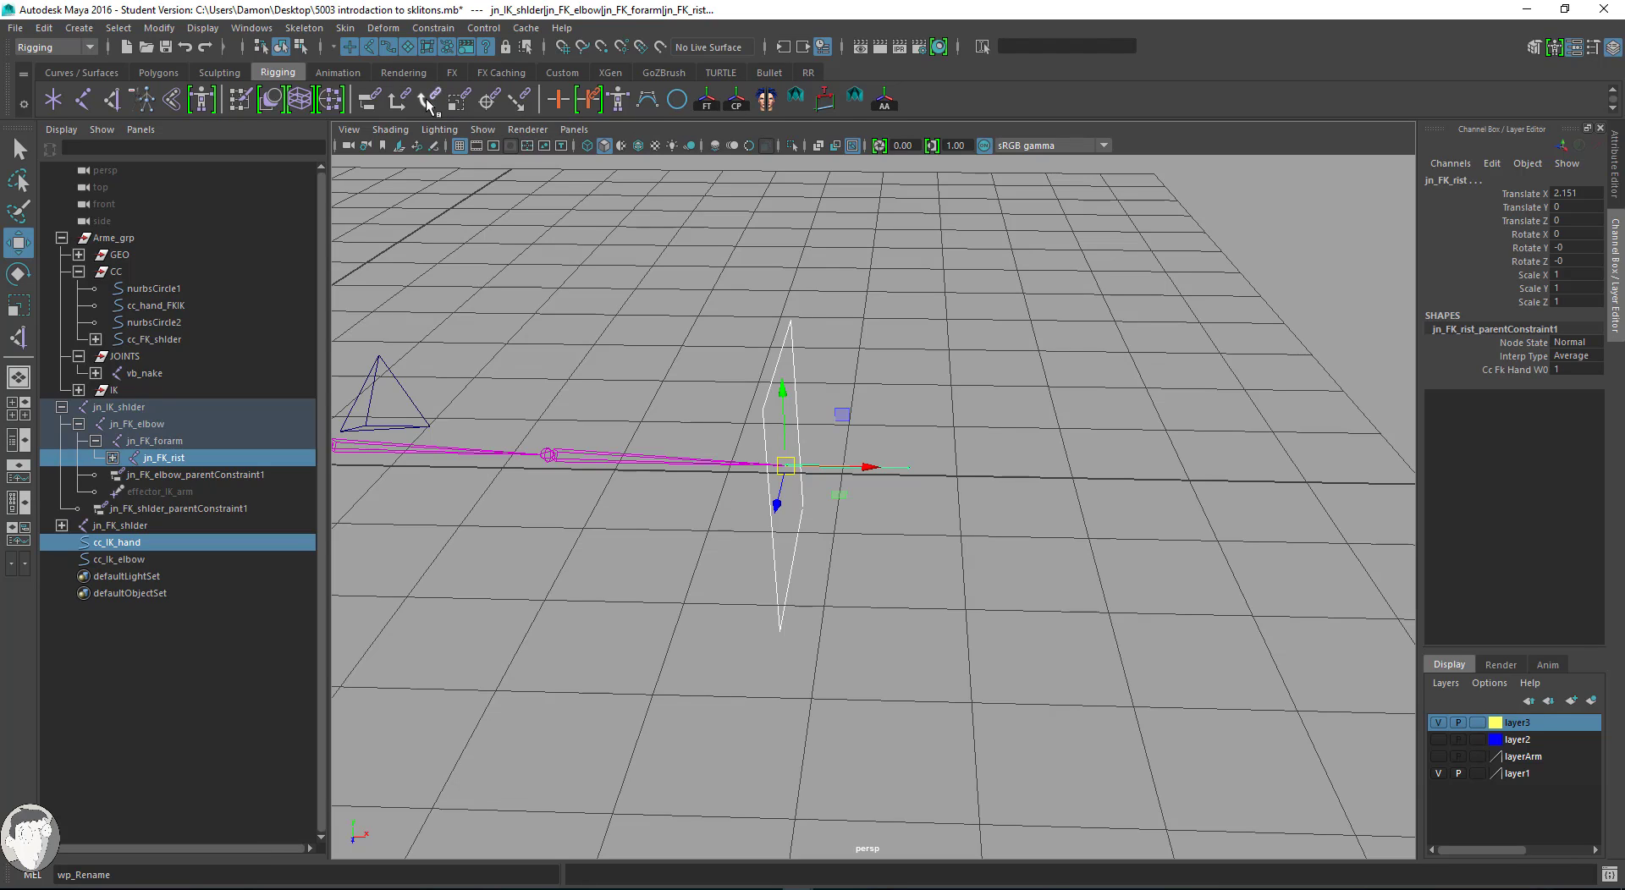
{"action": "left_click", "coordinate": [433, 28]}
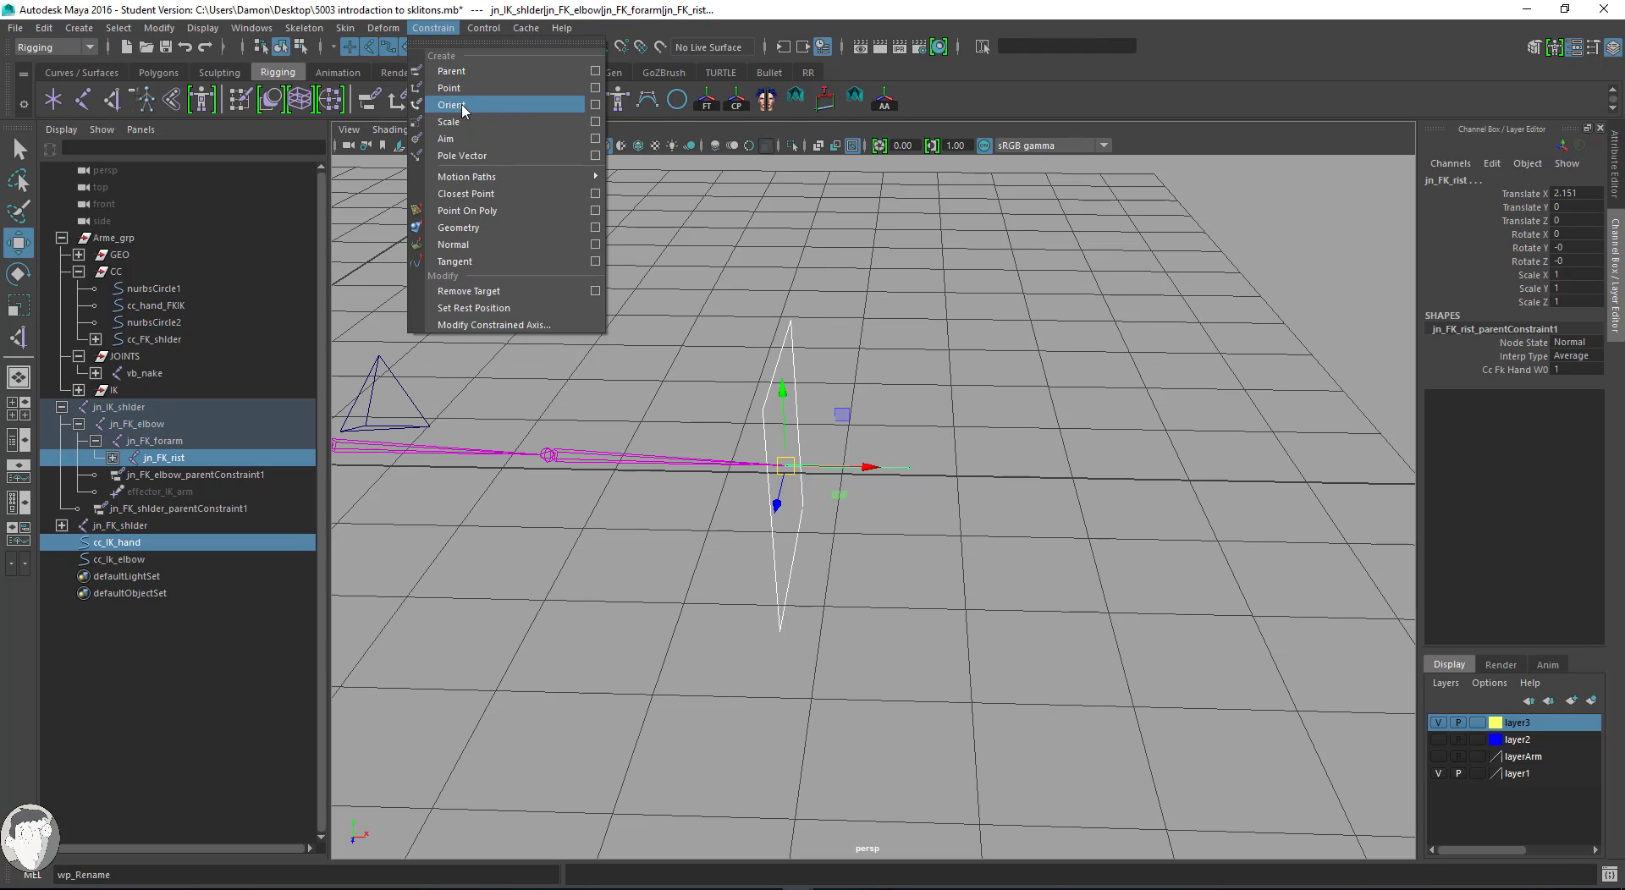
{"action": "left_click", "coordinate": [595, 106]}
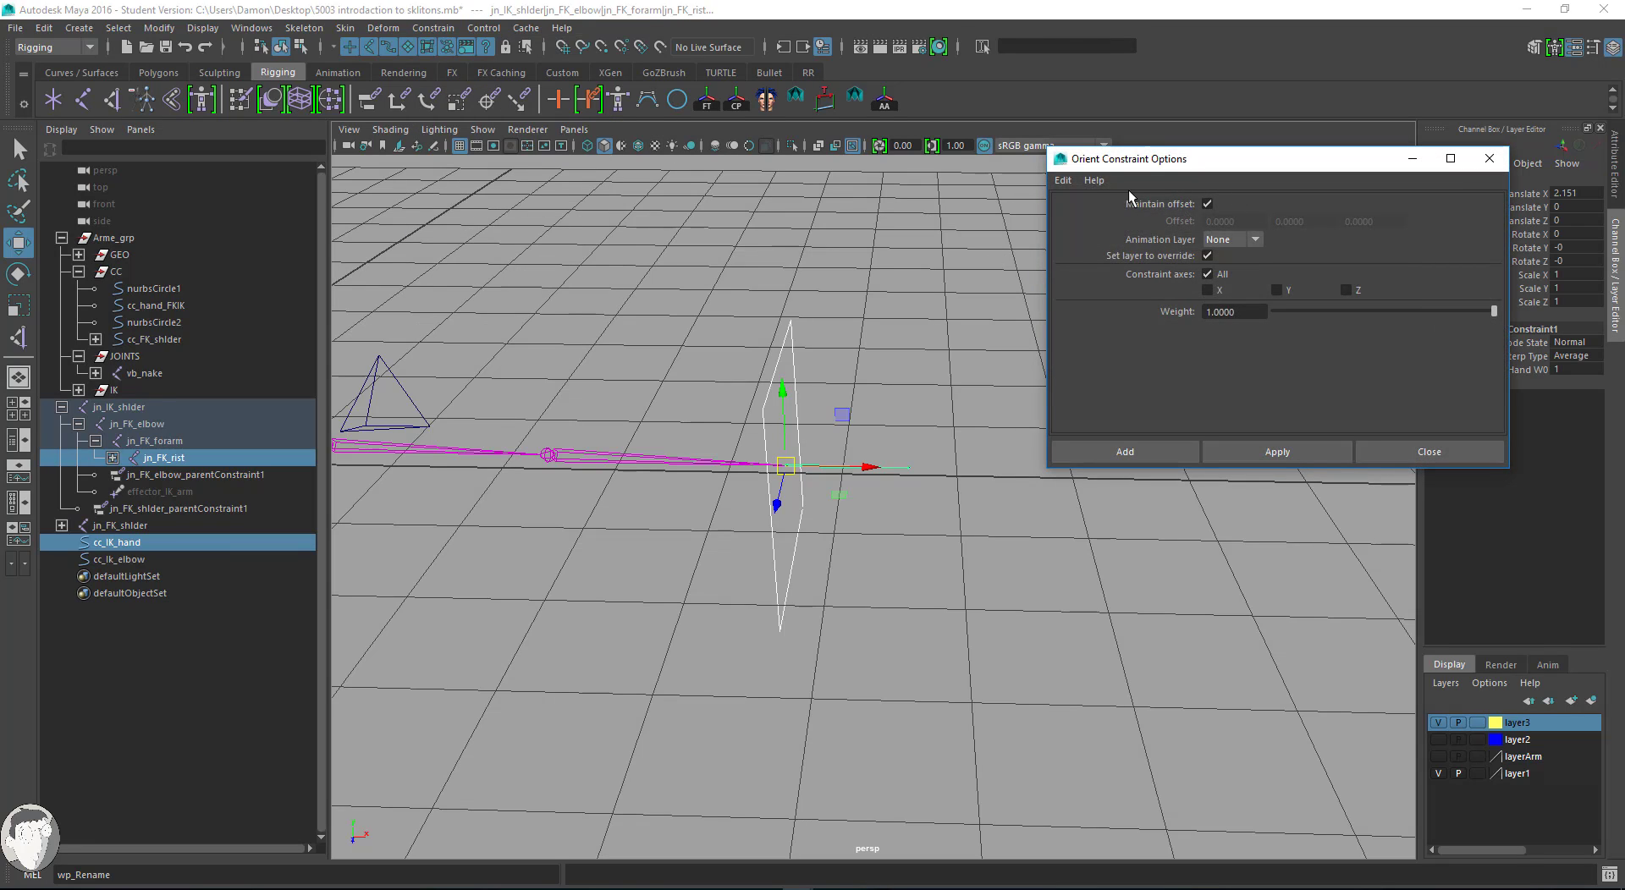
{"action": "left_click", "coordinate": [1063, 180]}
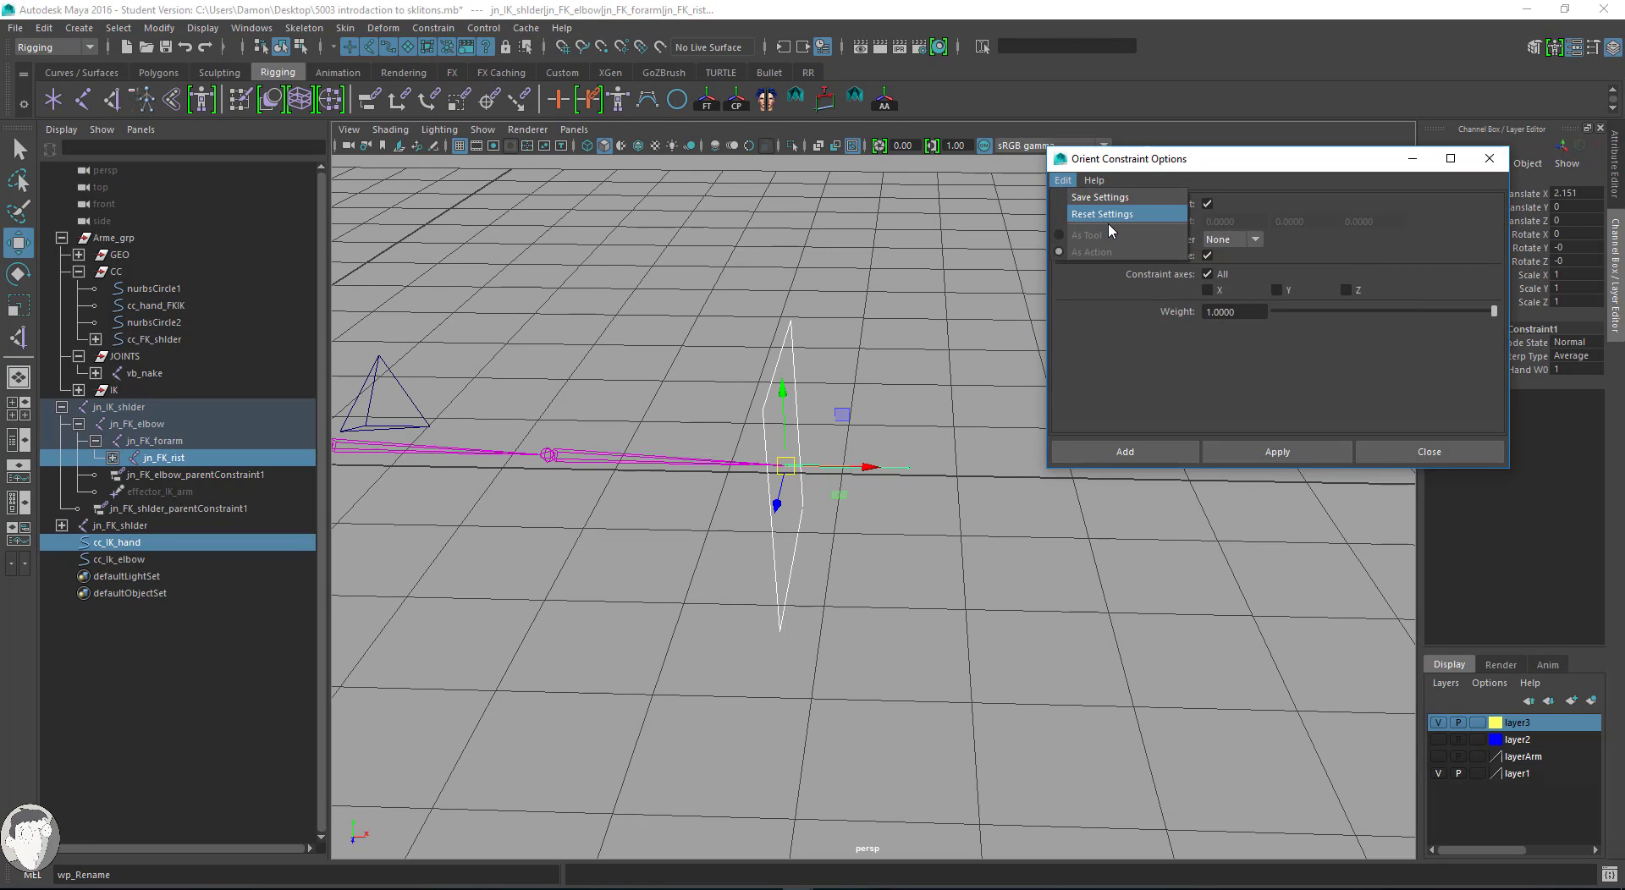
{"action": "left_click", "coordinate": [1108, 217]}
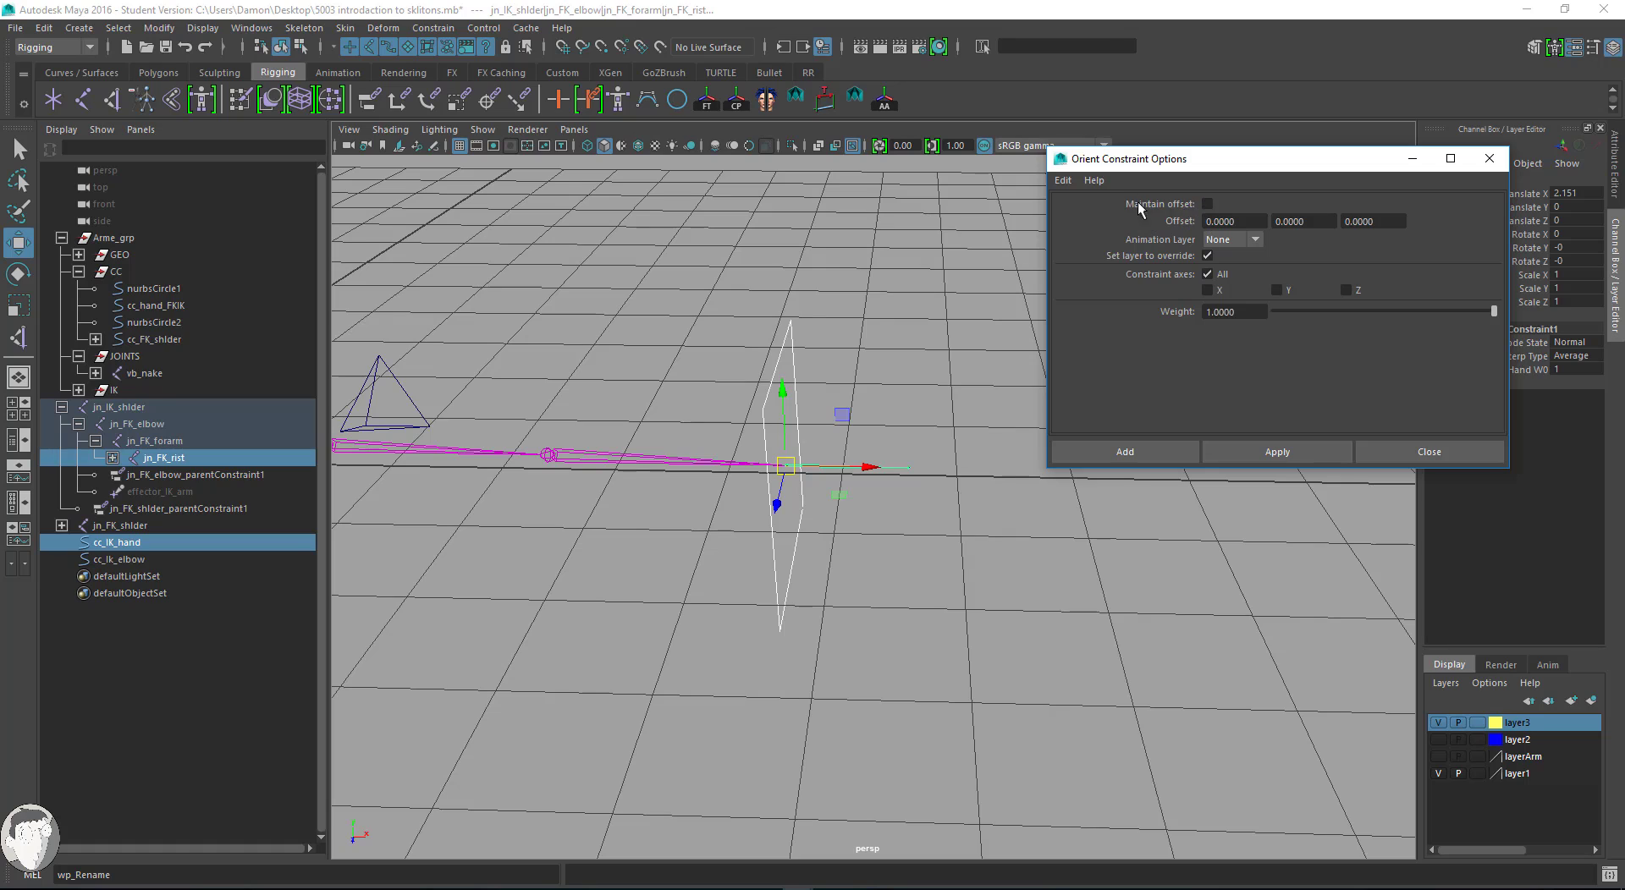
{"action": "left_click", "coordinate": [1205, 204]}
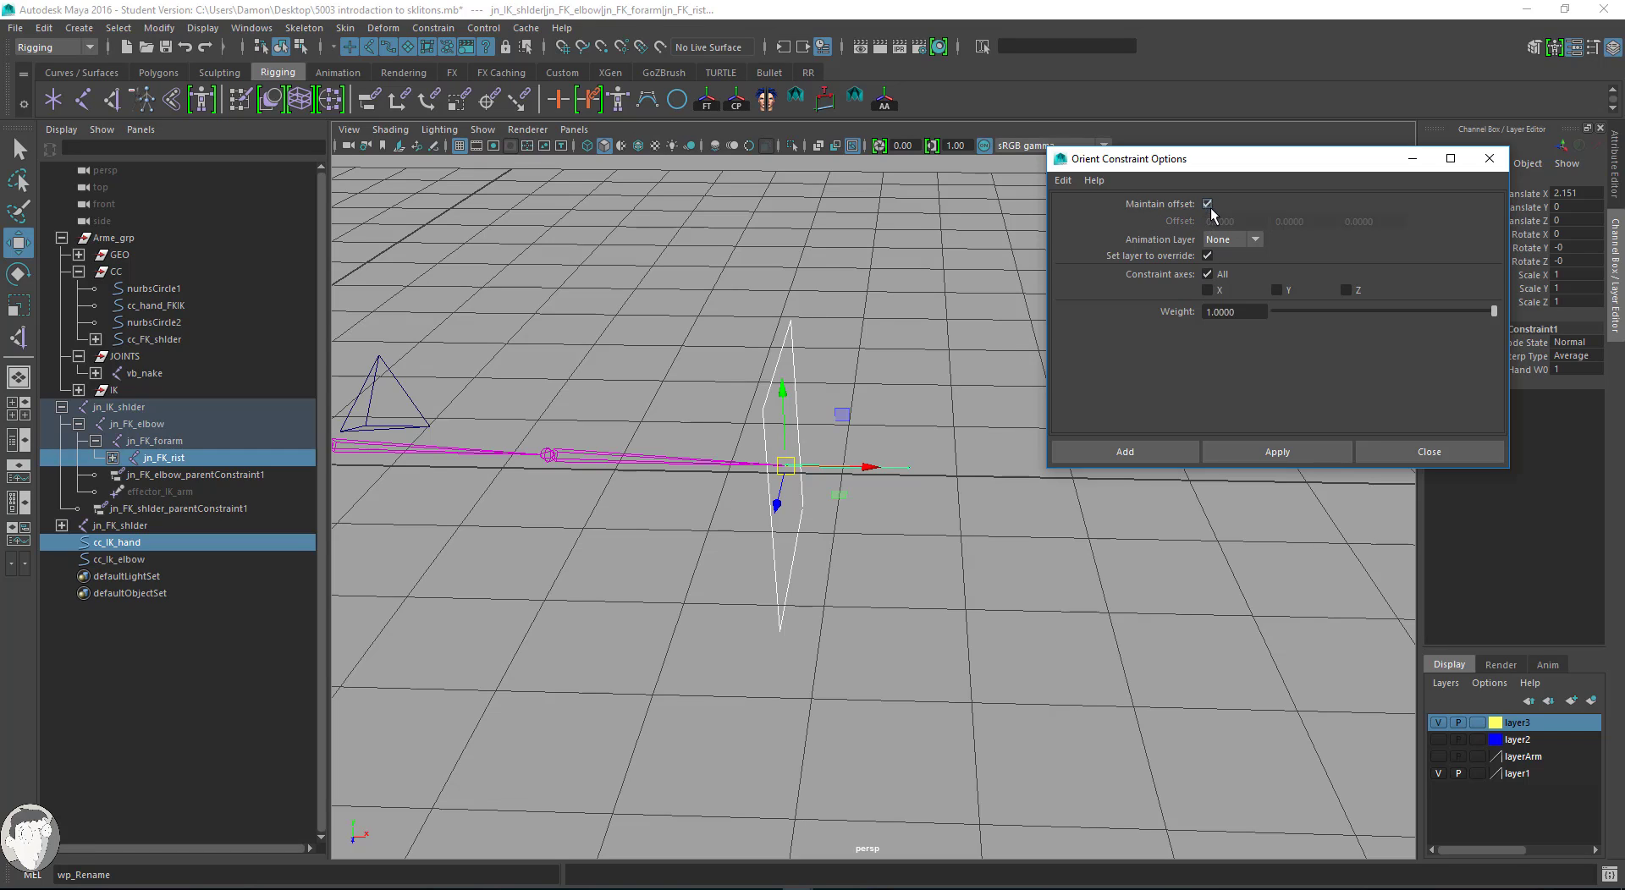
{"action": "left_click", "coordinate": [1289, 454]}
{"action": "left_click", "coordinate": [1052, 598]}
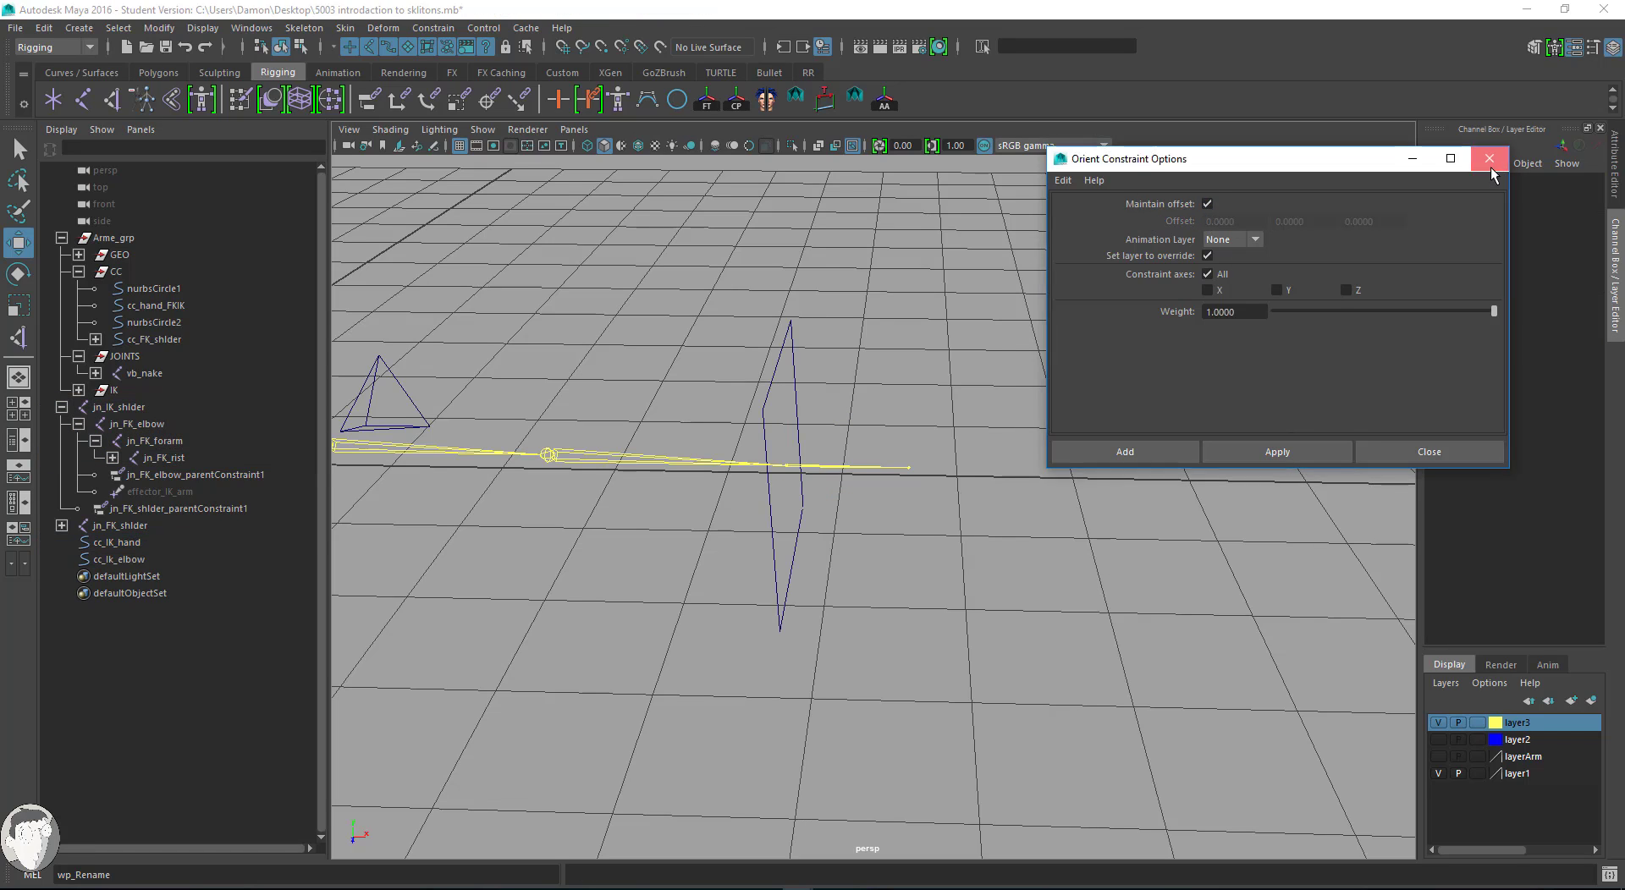
{"action": "left_click", "coordinate": [1490, 158]}
Test-rotate cc_IK_hand about 45 degrees around Z to check the wrist joint, and undo the rotation.
{"action": "left_click", "coordinate": [823, 385]}
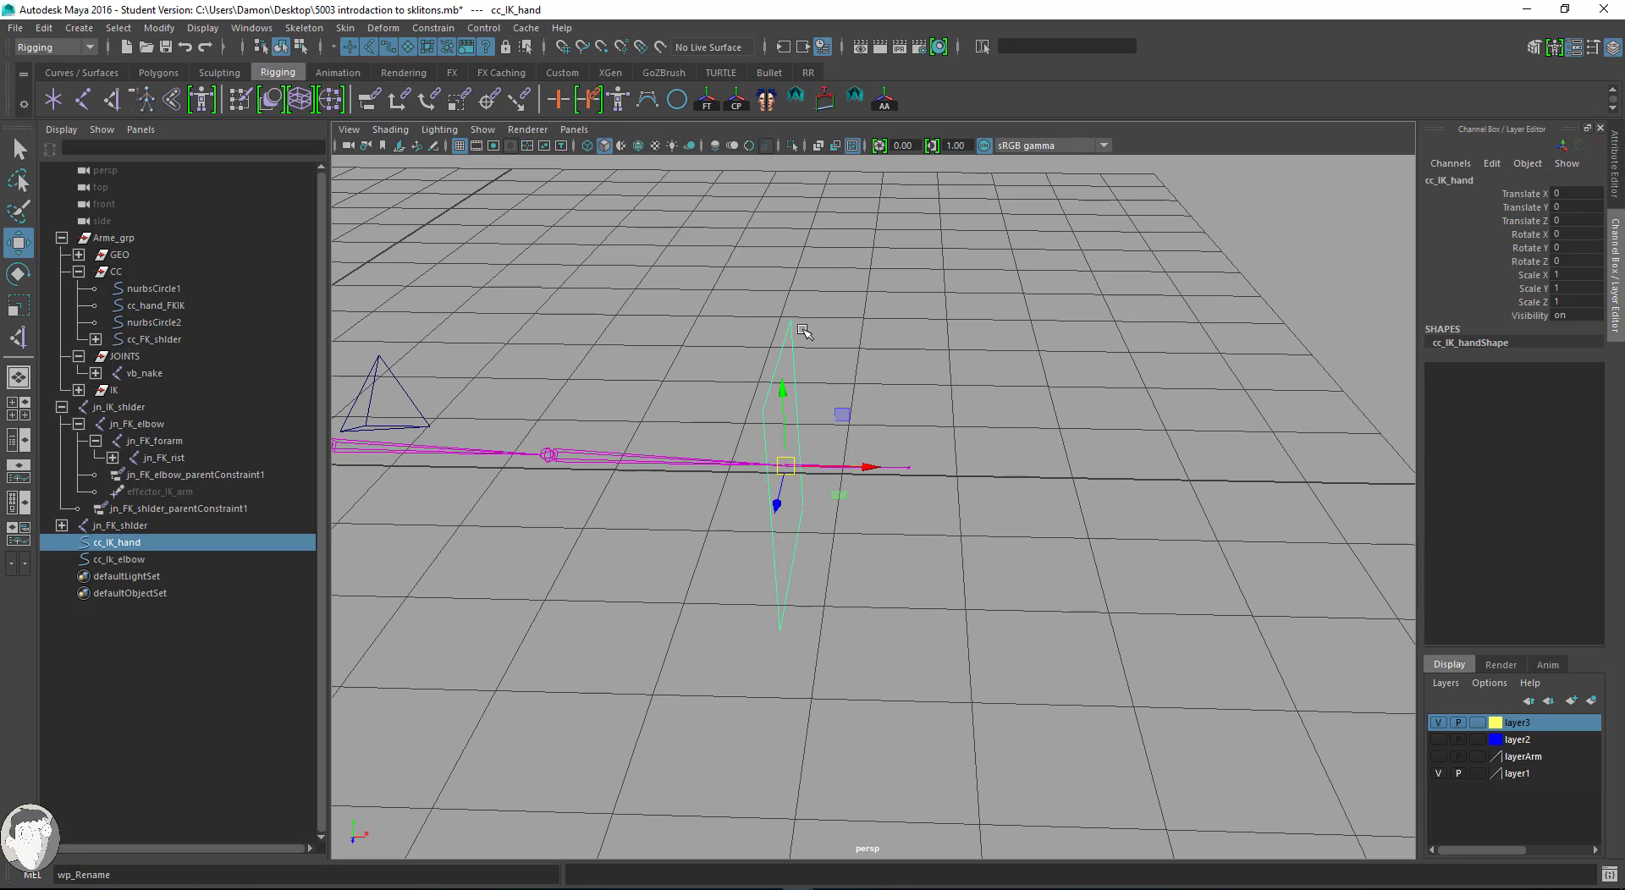
{"action": "key", "text": "e"}
{"action": "left_click_drag", "start_coordinate": [827, 413], "coordinate": [764, 355]}
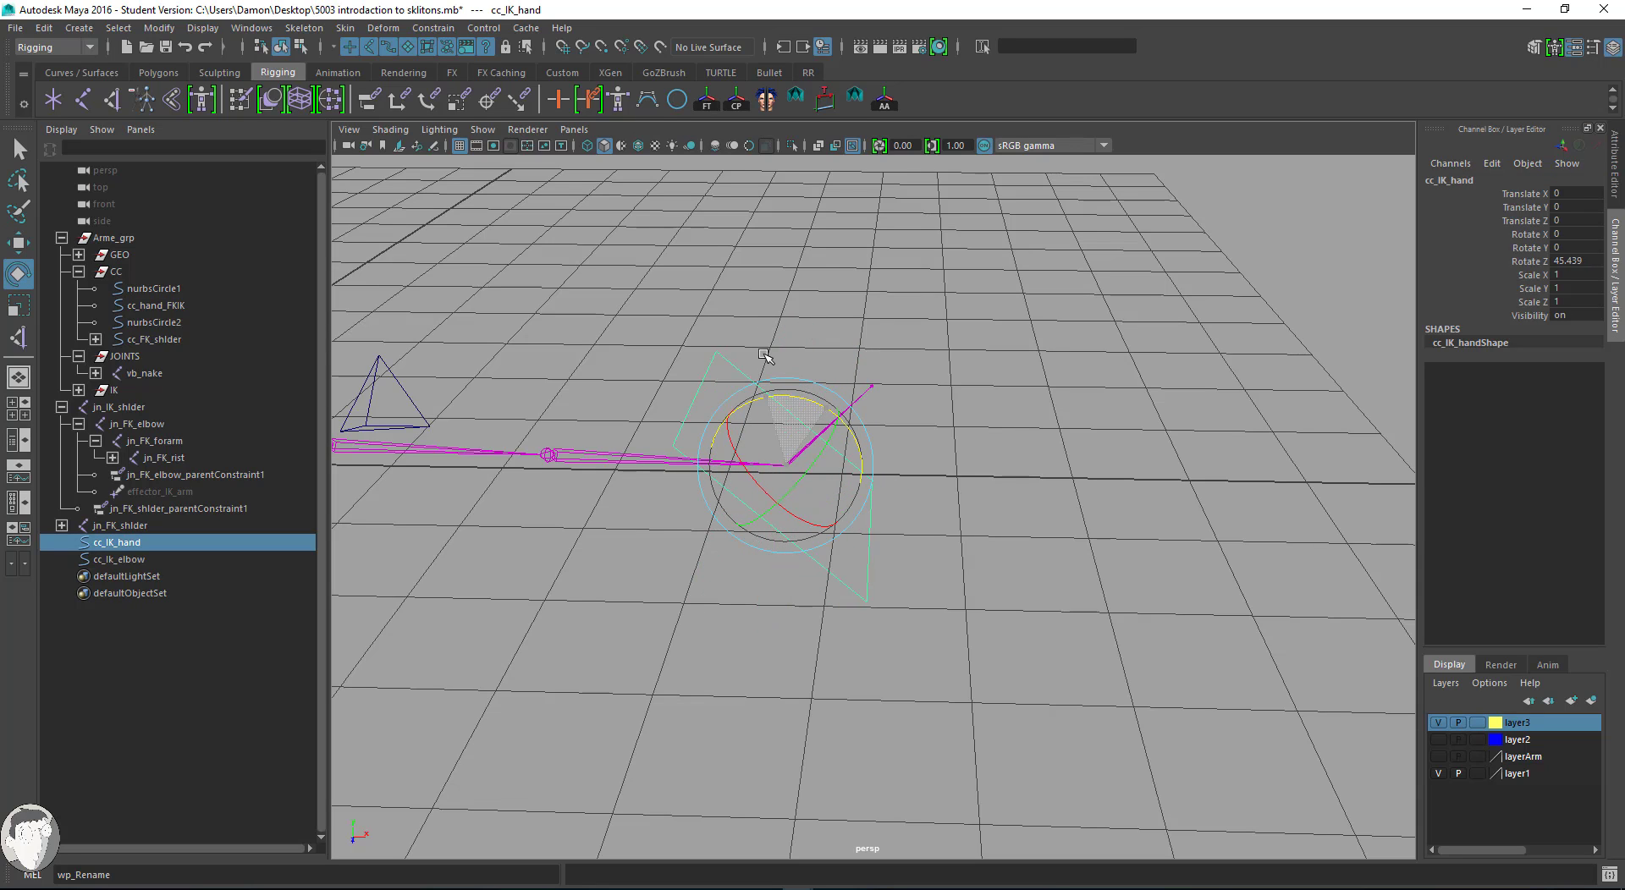
{"action": "key", "text": "ctrl+z"}
{"action": "key", "text": "ctrl+z"}
{"action": "key", "text": "w"}
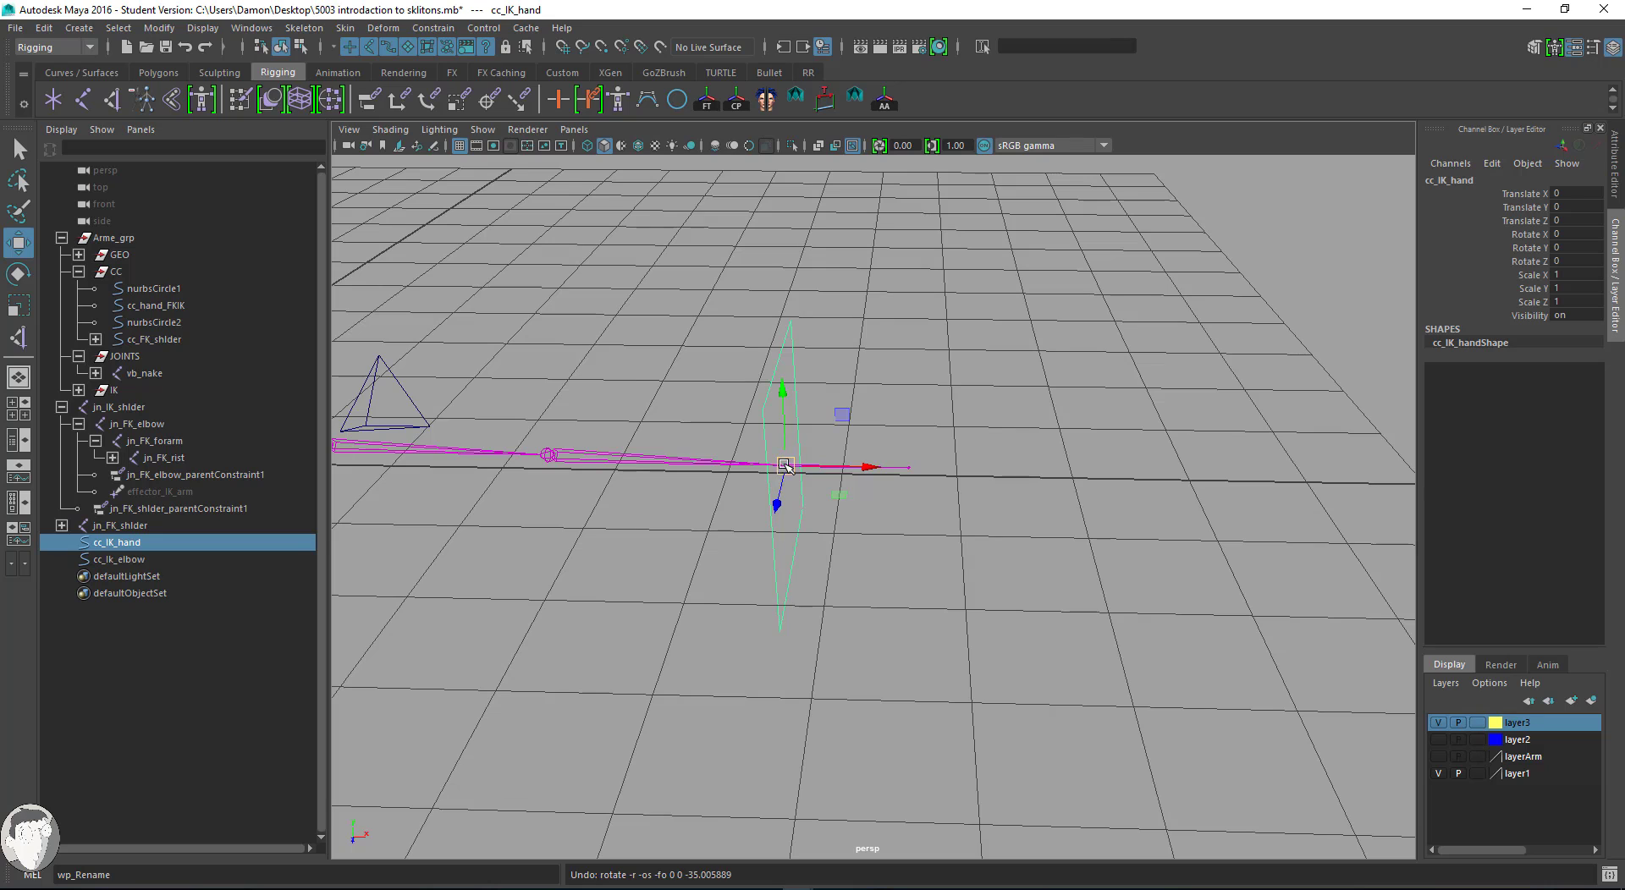
Test-move cc_IK_hand to check the IK chain, undo the move, and show the display layer layer2.
{"action": "left_click_drag", "start_coordinate": [785, 466], "coordinate": [657, 416]}
{"action": "key", "text": "ctrl+z"}
{"action": "left_click", "coordinate": [1437, 740]}
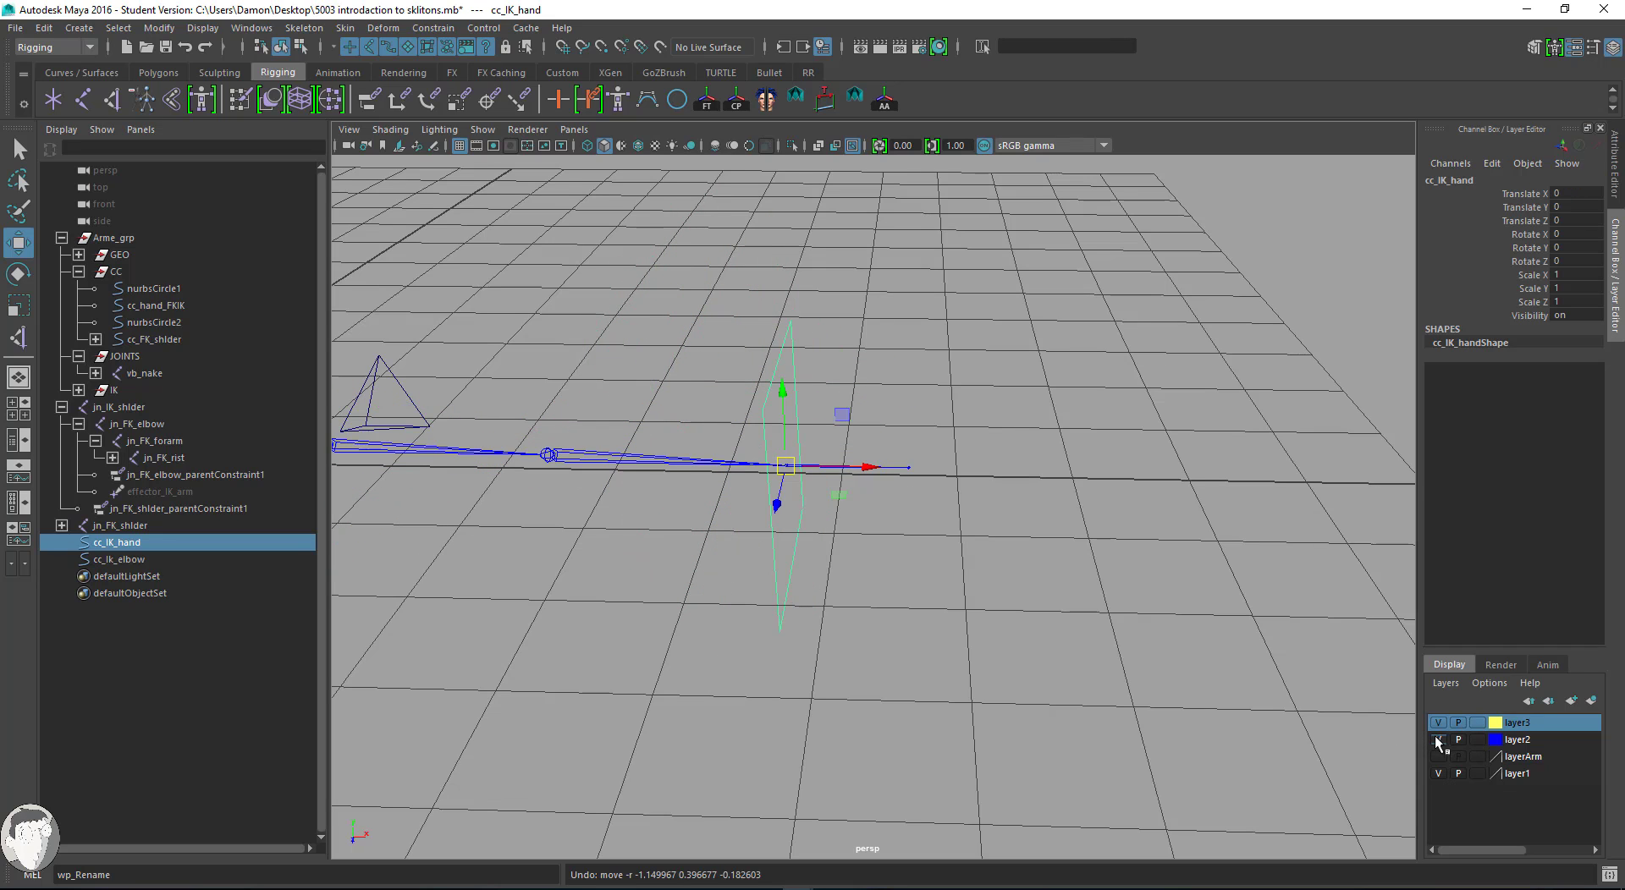
Move cc_IK_hand to compare the IK chain with the FK chain, reset its Translate X, Y and Z to 0, and clear the selection.
{"action": "left_click_drag", "start_coordinate": [989, 592], "coordinate": [1029, 584], "text": "alt"}
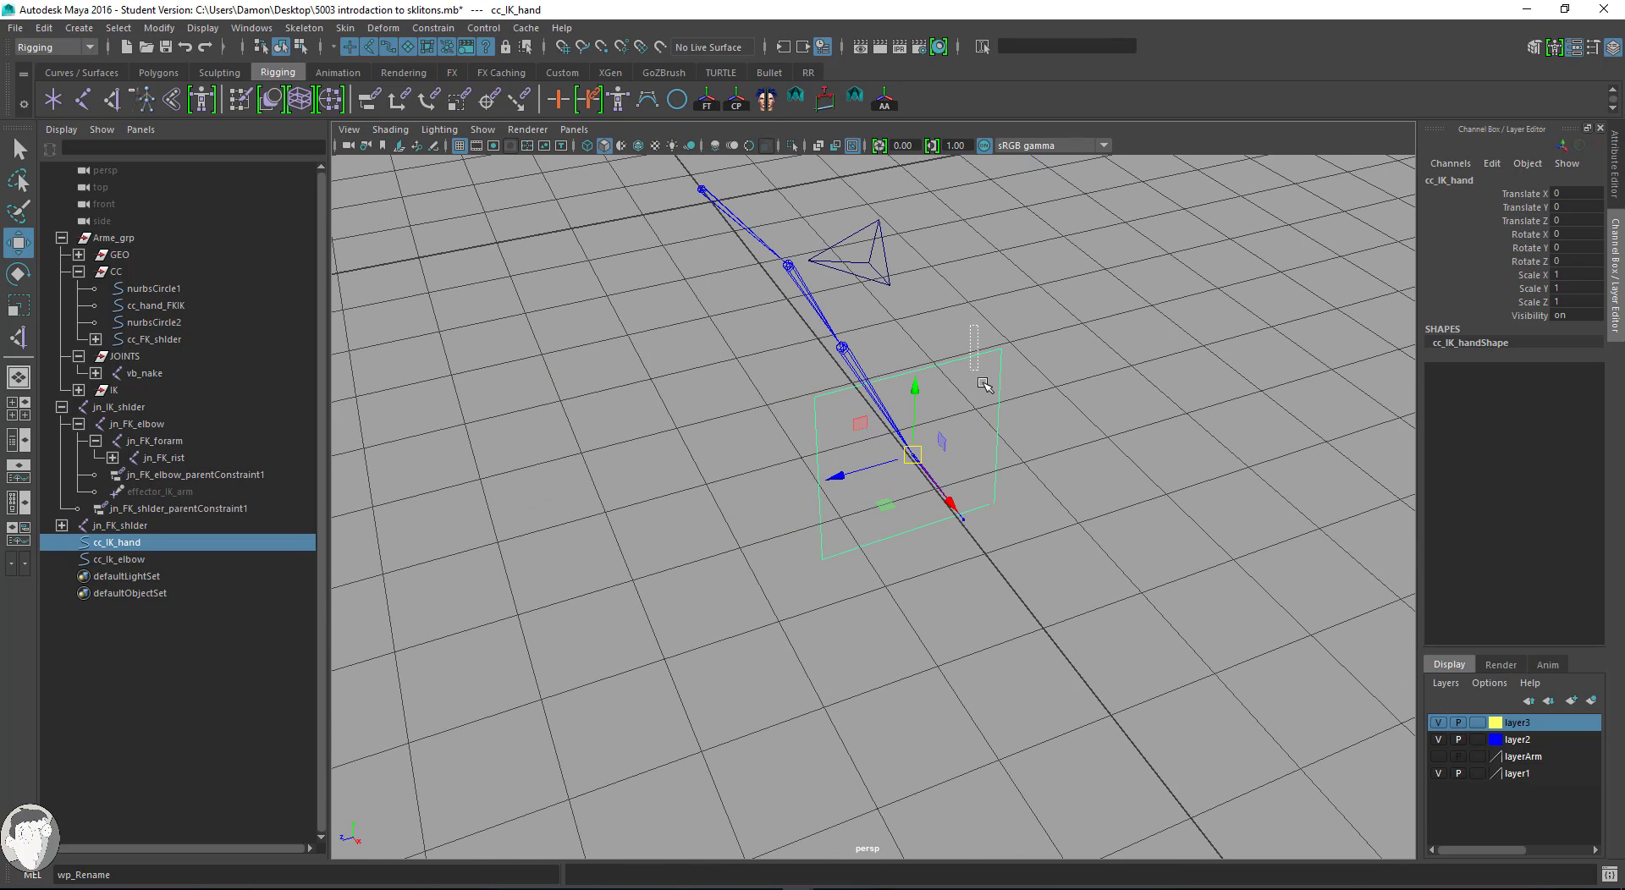
{"action": "left_click_drag", "start_coordinate": [912, 455], "coordinate": [873, 449]}
{"action": "left_click", "coordinate": [1563, 193]}
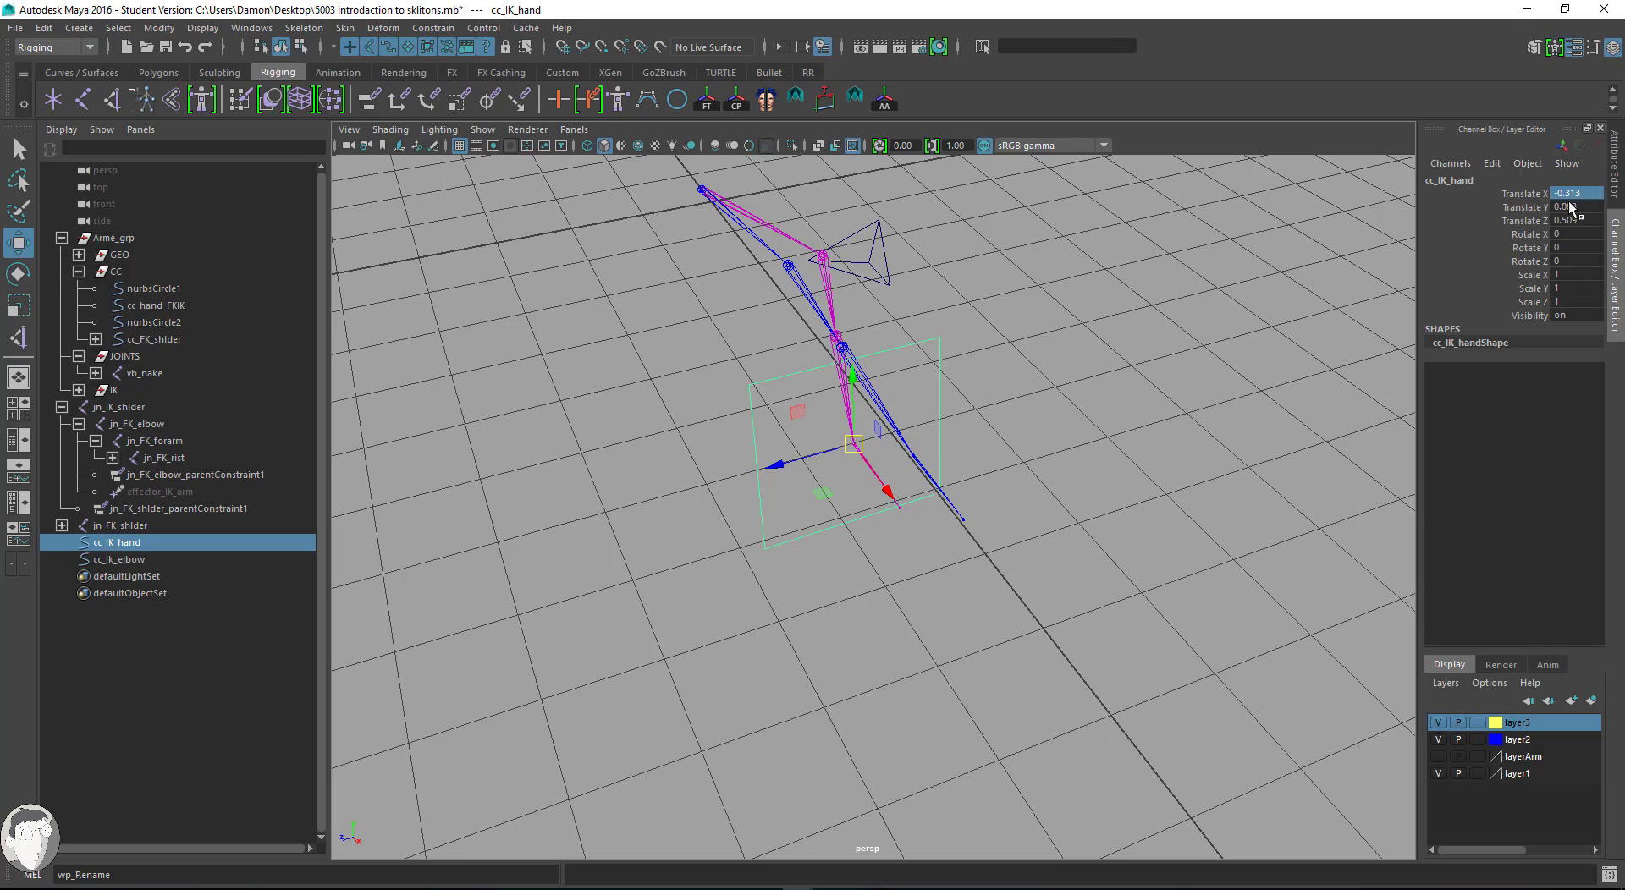
{"action": "key", "text": "Return"}
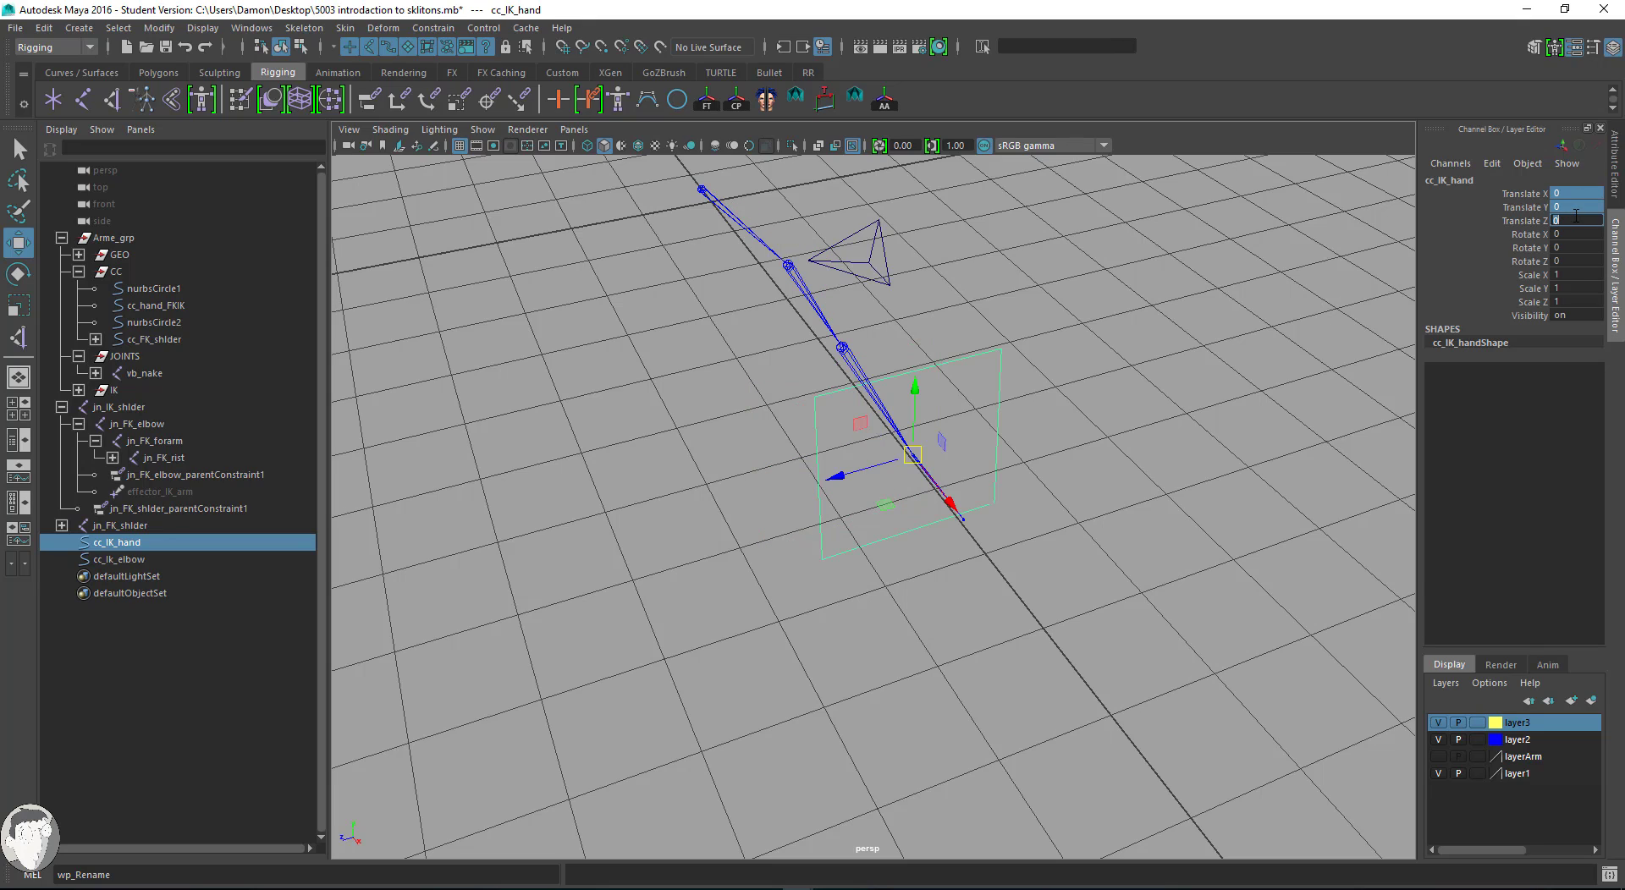
{"action": "left_click", "coordinate": [1269, 305]}
{"action": "left_click_drag", "start_coordinate": [1269, 305], "coordinate": [1059, 387], "text": "alt"}
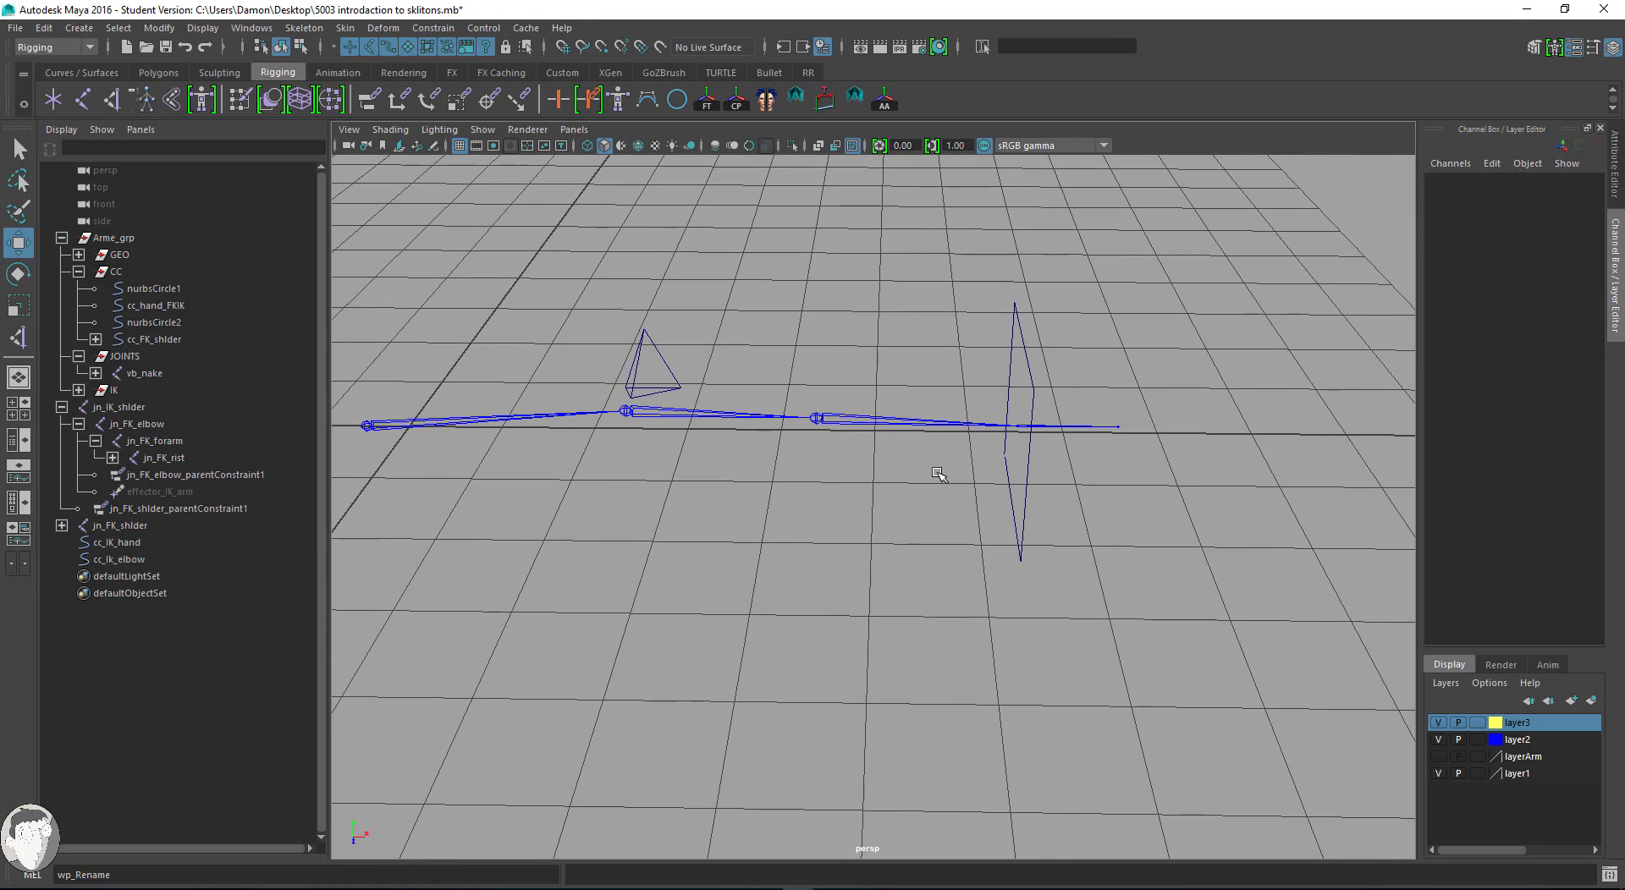
{"action": "left_click_drag", "start_coordinate": [935, 471], "coordinate": [1034, 389], "text": "alt"}
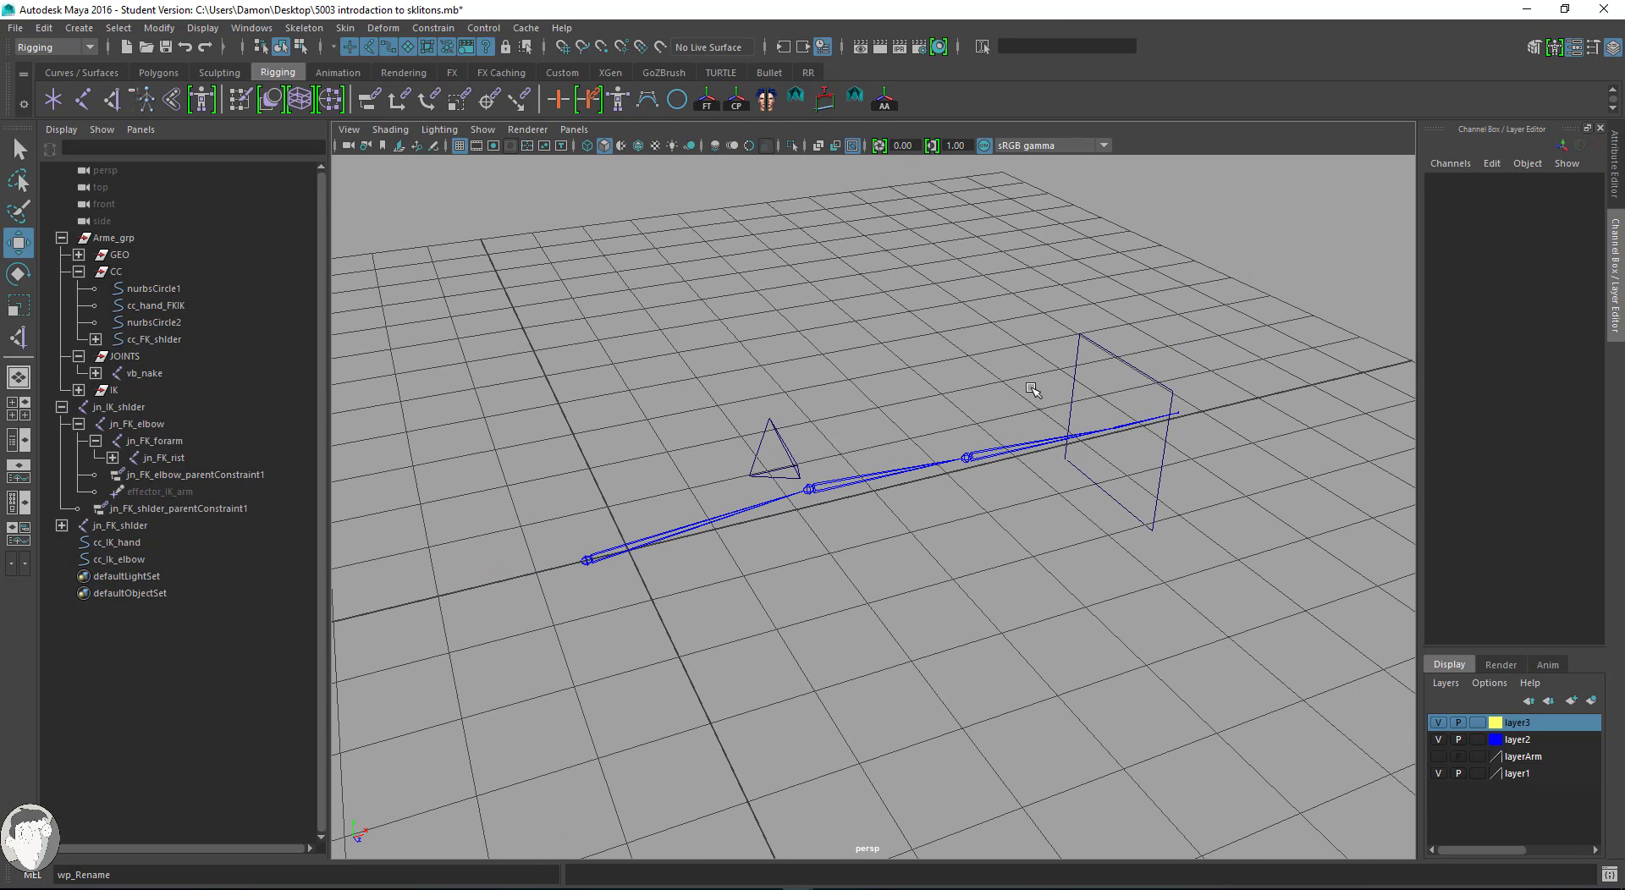